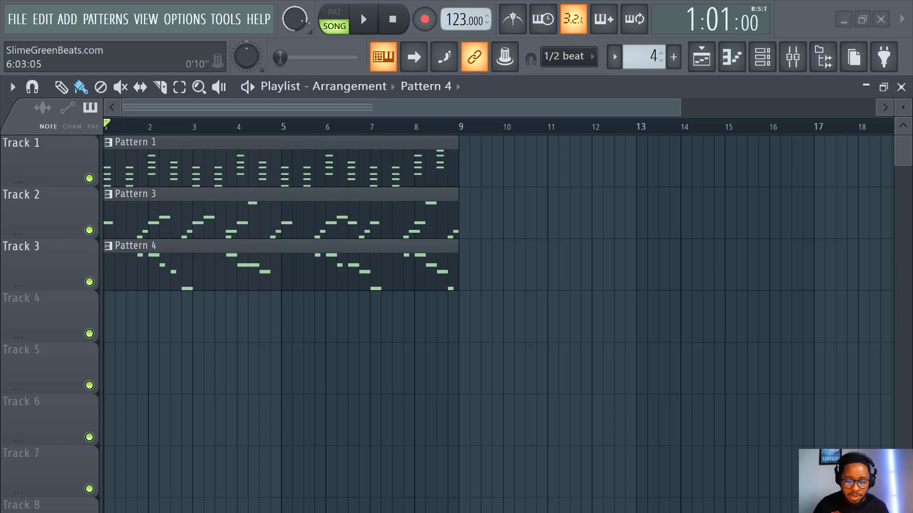
Play the opening of the arrangement, lower the Melody mixer track to about -9.2 dB, and open its Fruity parametric EQ 2.
click(359, 24)
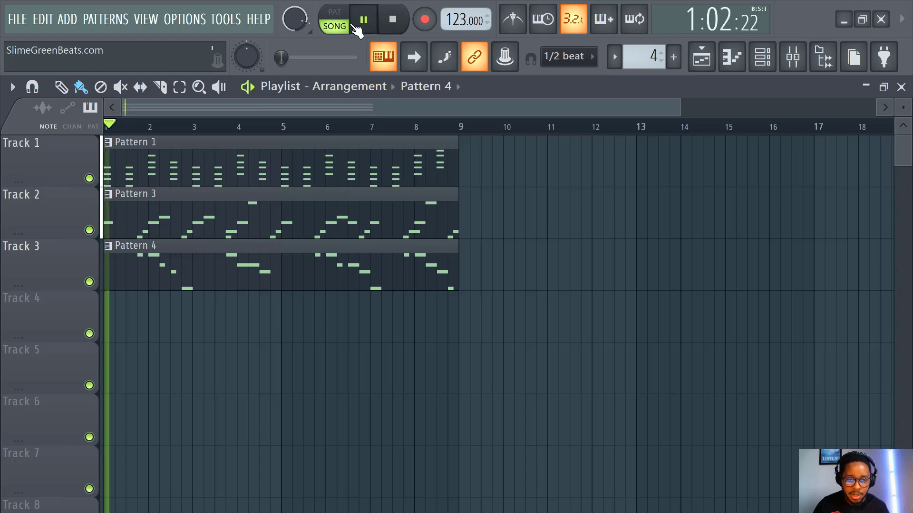
click(365, 23)
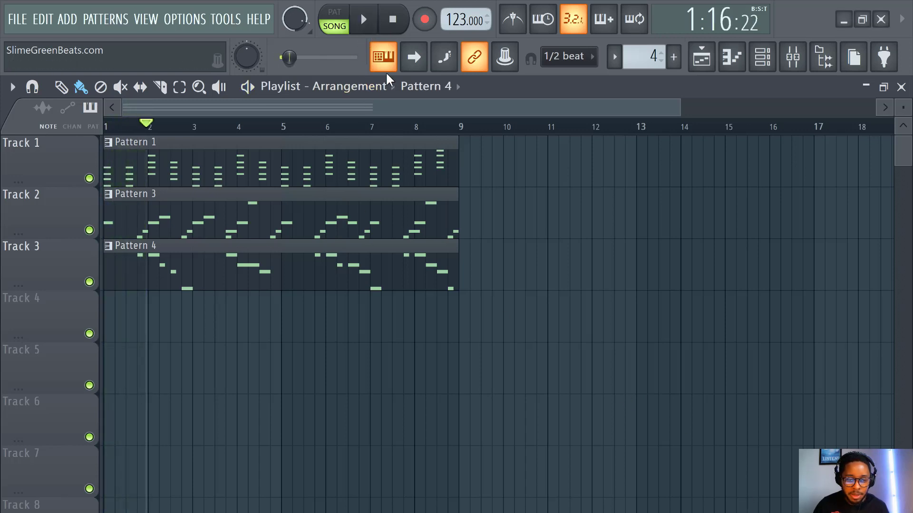
click(792, 57)
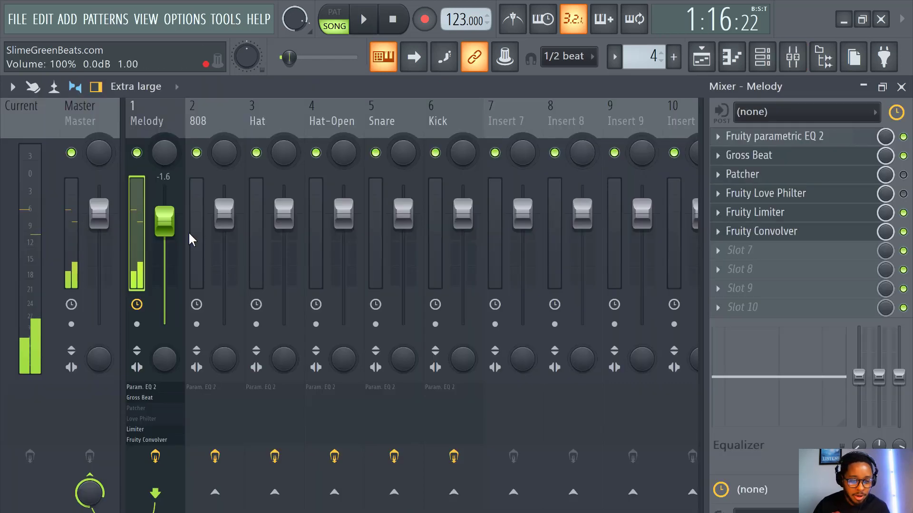
drag(179, 264, 183, 287)
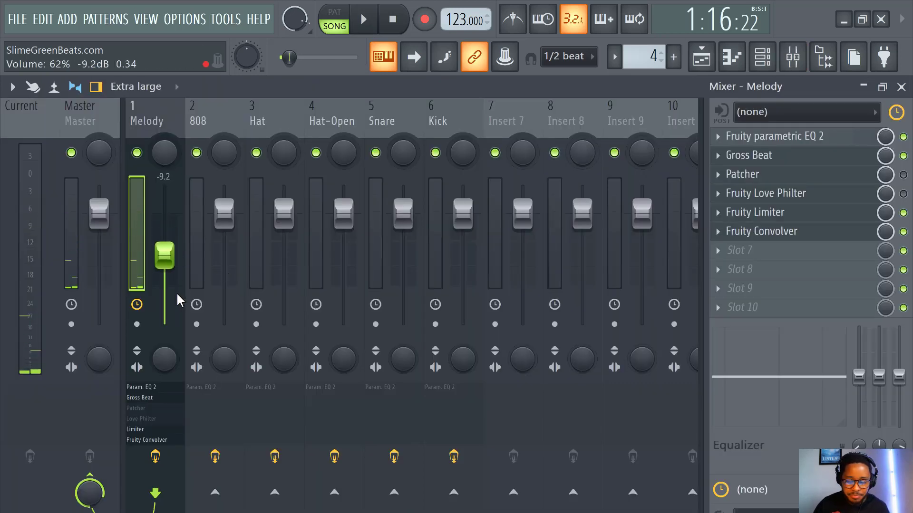
click(814, 136)
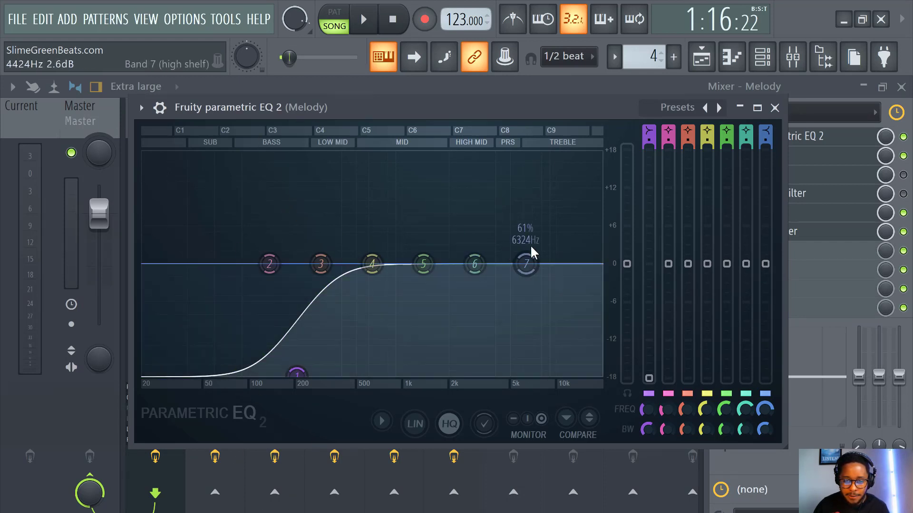
Resume playback of the arrangement and lower the Melody mixer track further to about -11.1 dB, then return to the playlist.
click(701, 57)
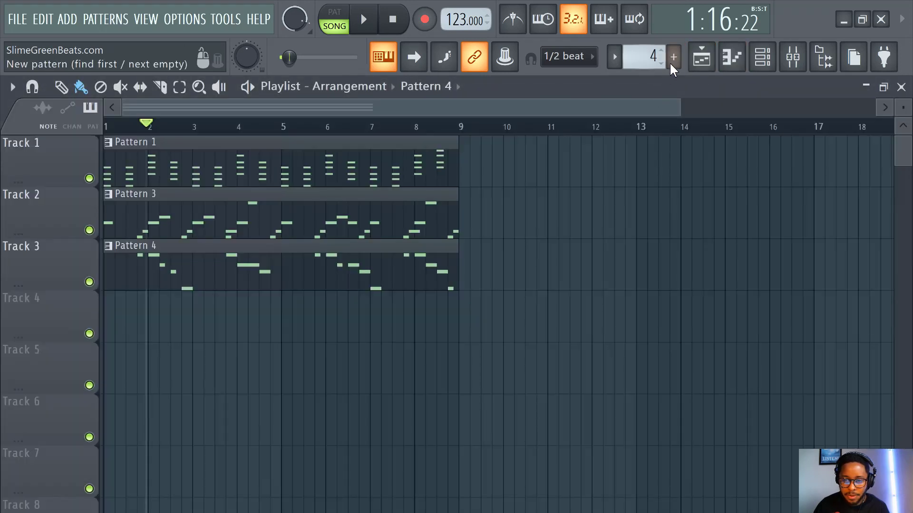
click(356, 27)
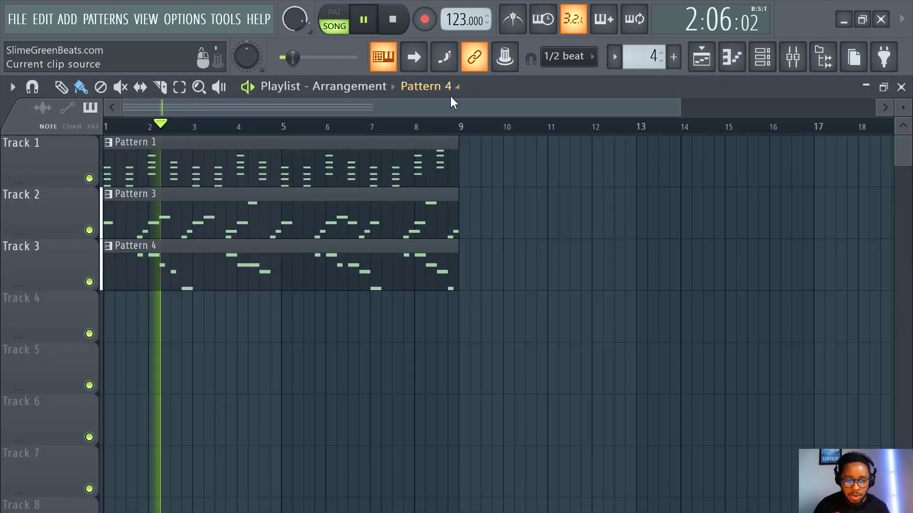
click(792, 56)
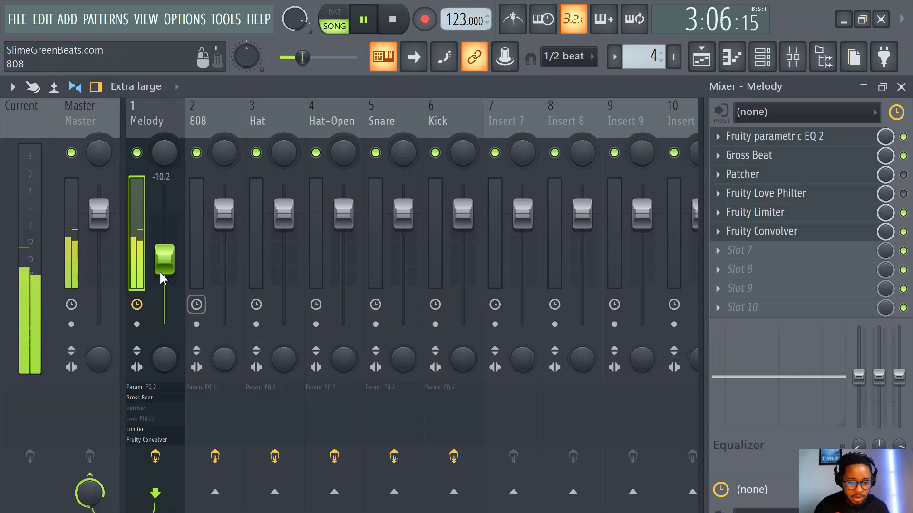
click(701, 57)
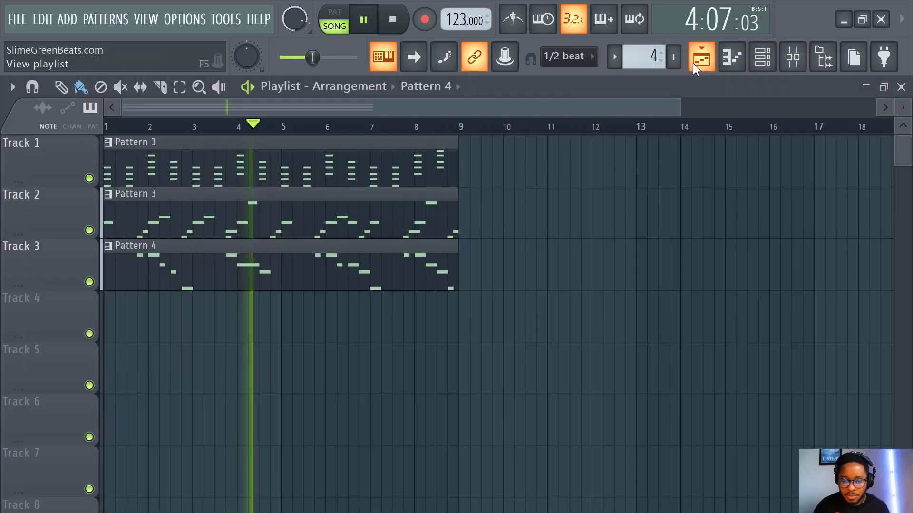
Create Pattern 5 and place its empty clip at bar 1 of Track 4.
click(672, 57)
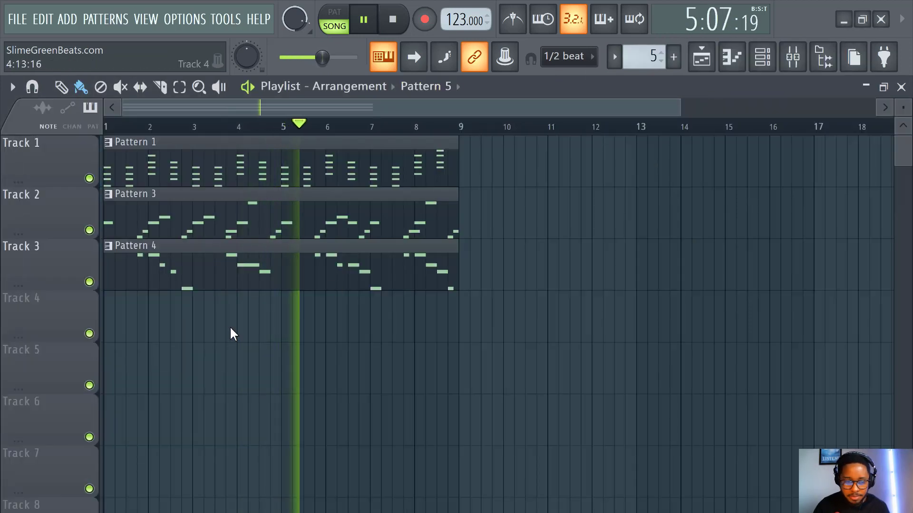
drag(152, 321, 69, 327)
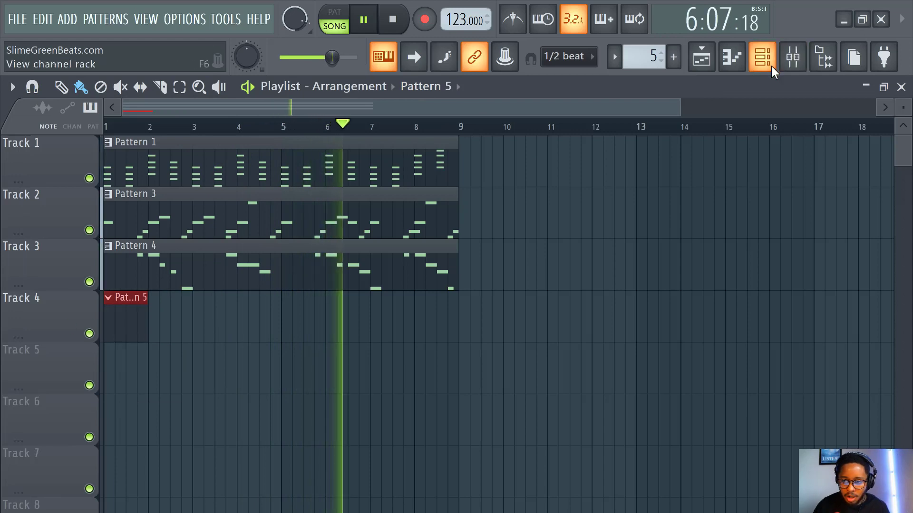
Open the 808 folder of the Love 2 kit in the browser and audition 808_Blurry_G.
click(820, 61)
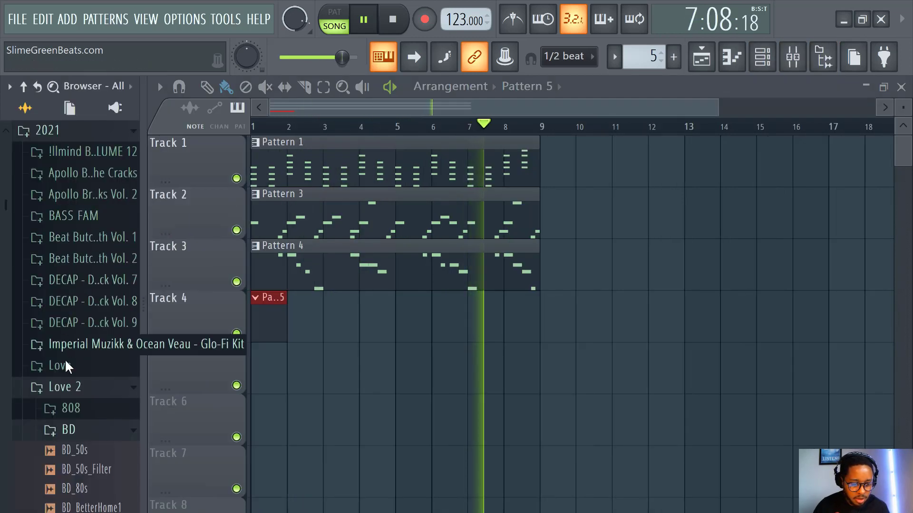
scroll(64, 361, down, 4)
click(64, 197)
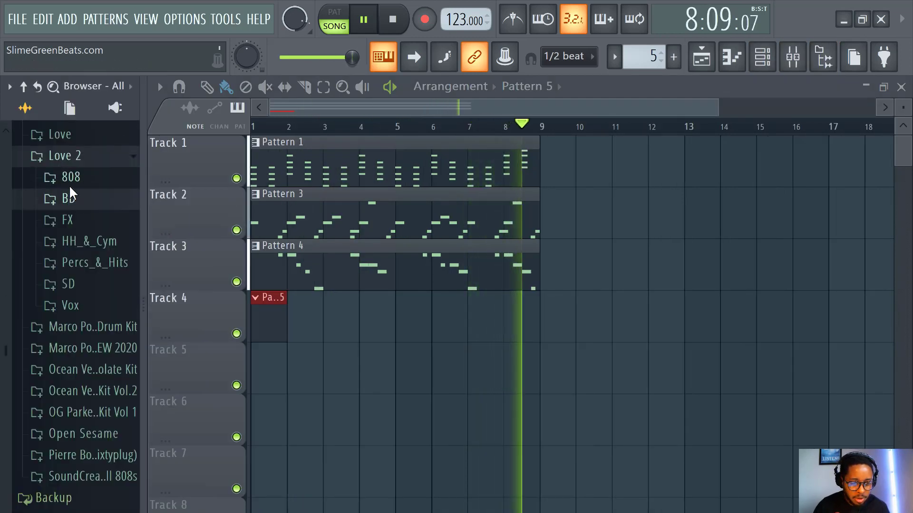
click(70, 180)
click(84, 259)
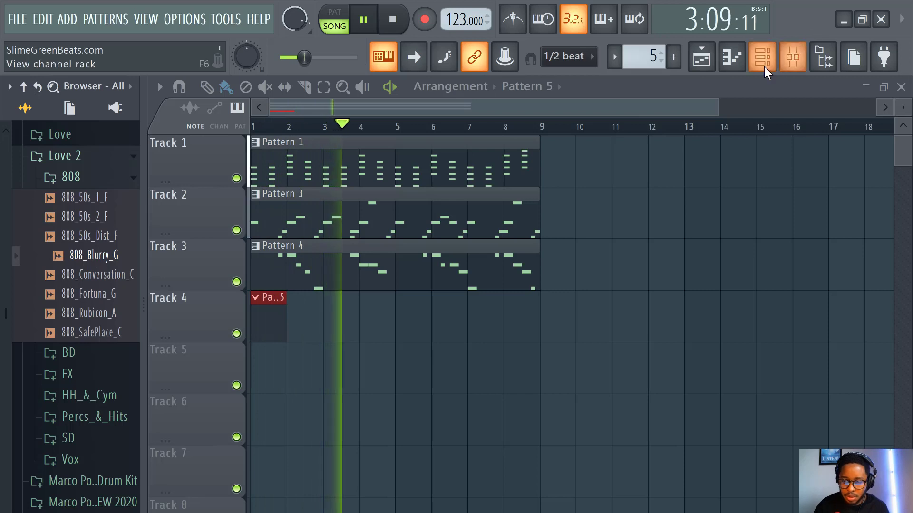
Compare 808_Conversation_C with 808_Blurry_G and load 808_Blurry_G into the 808 channel of the channel rack.
click(762, 58)
click(96, 275)
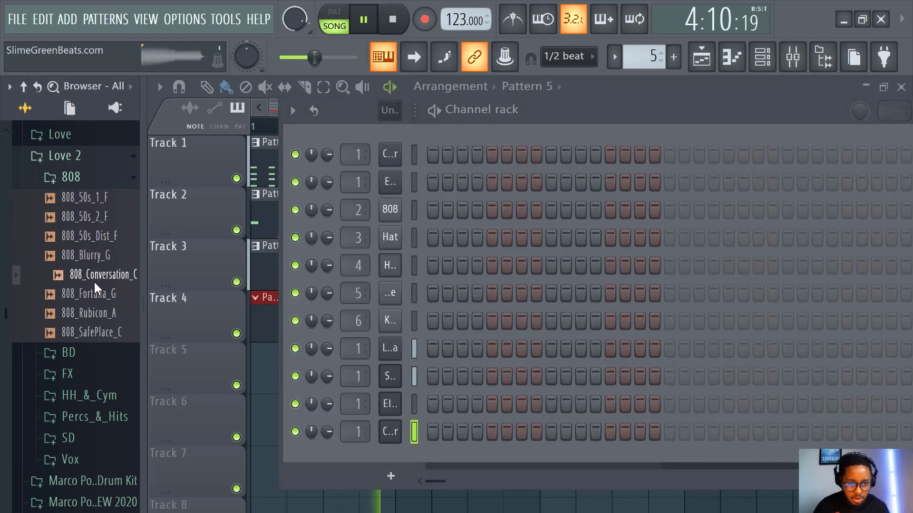
click(100, 257)
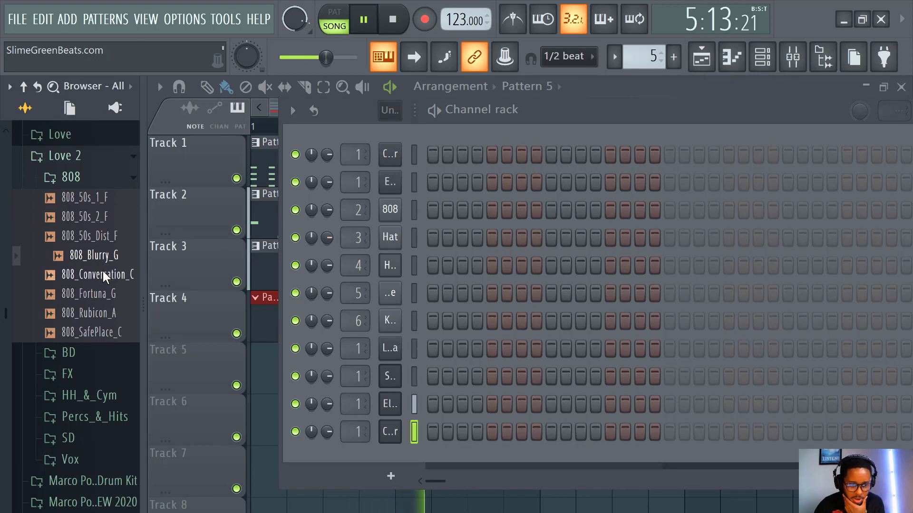
drag(331, 246, 386, 211)
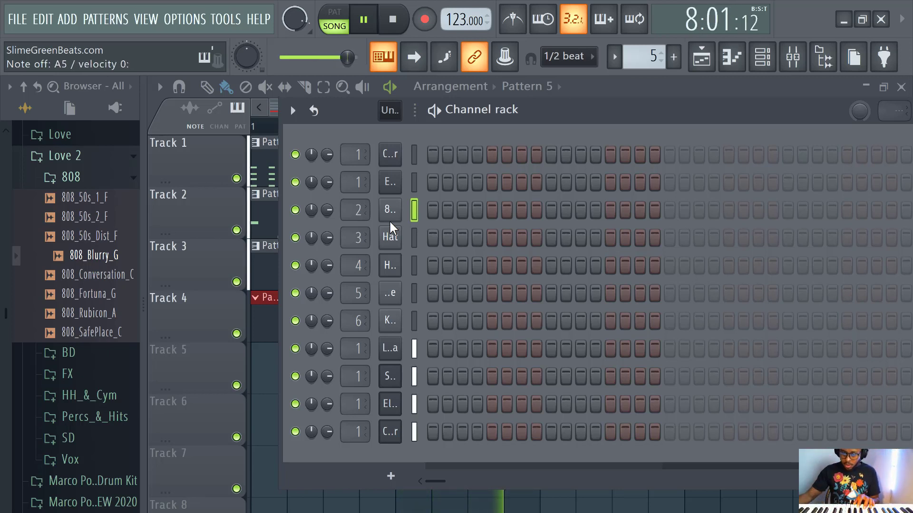
Record an 808 bassline of C5, G5, F5 and E5 notes through bar 8 in the piano roll for 808_Blurry_G.
click(731, 57)
scroll(576, 271, up, 12)
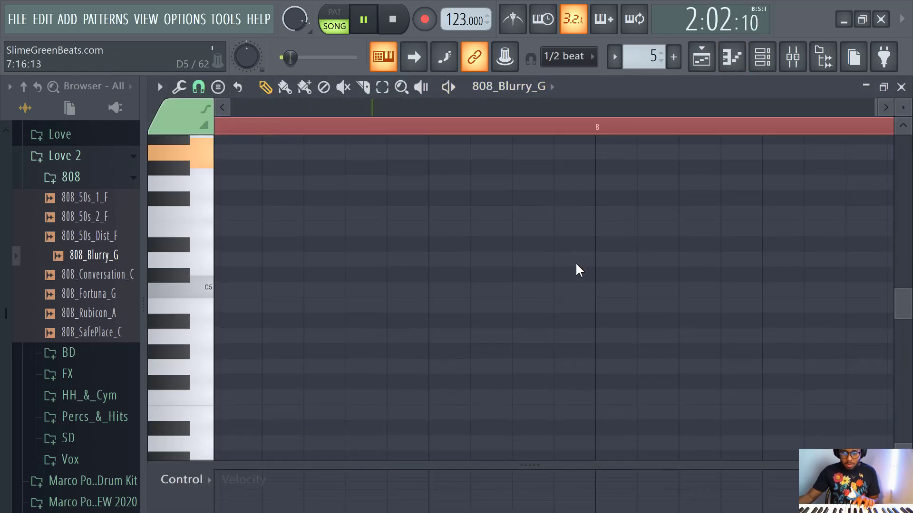
scroll(420, 259, down, 11)
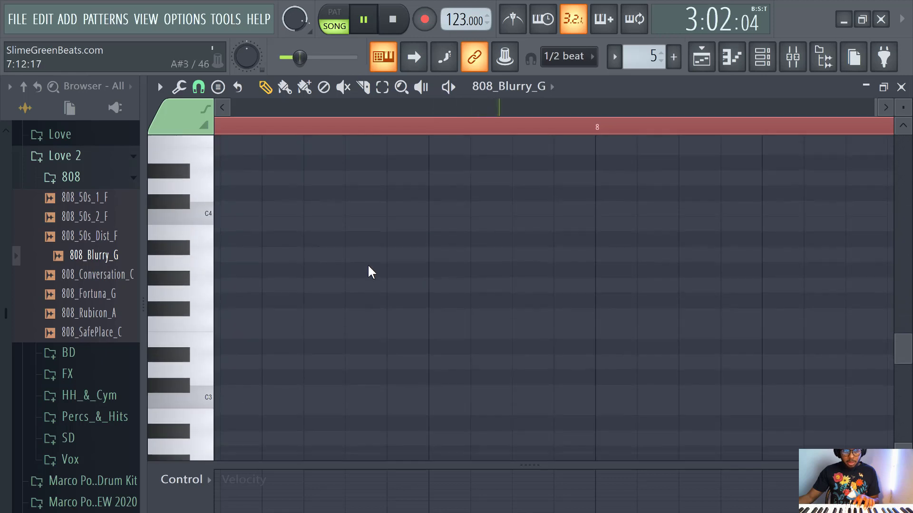
scroll(238, 300, down, 1)
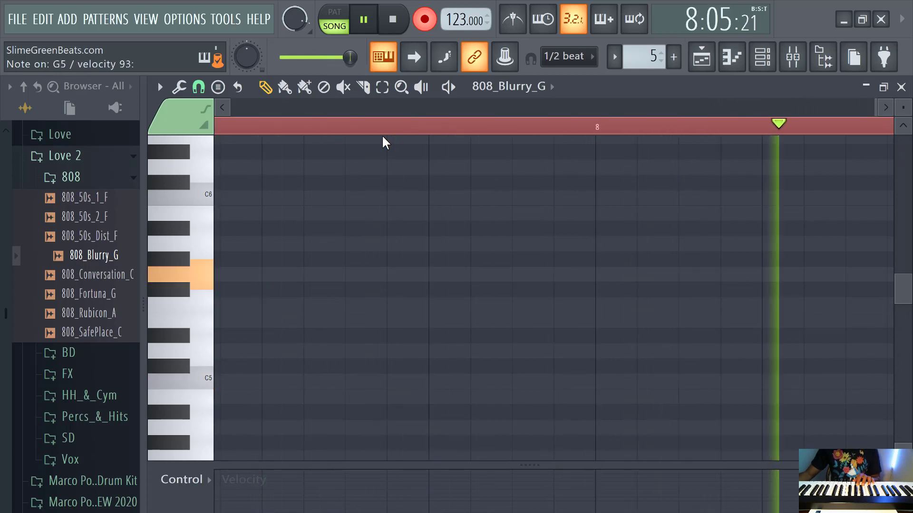
click(425, 21)
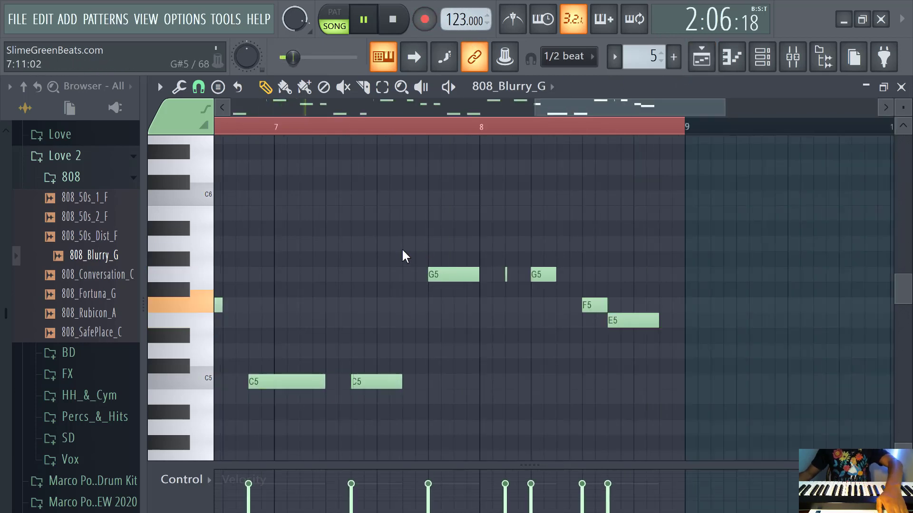
Review the recorded 808 notes across the pattern and restart playback from bar 1.
scroll(403, 259, down, 3)
scroll(342, 117, up, 2)
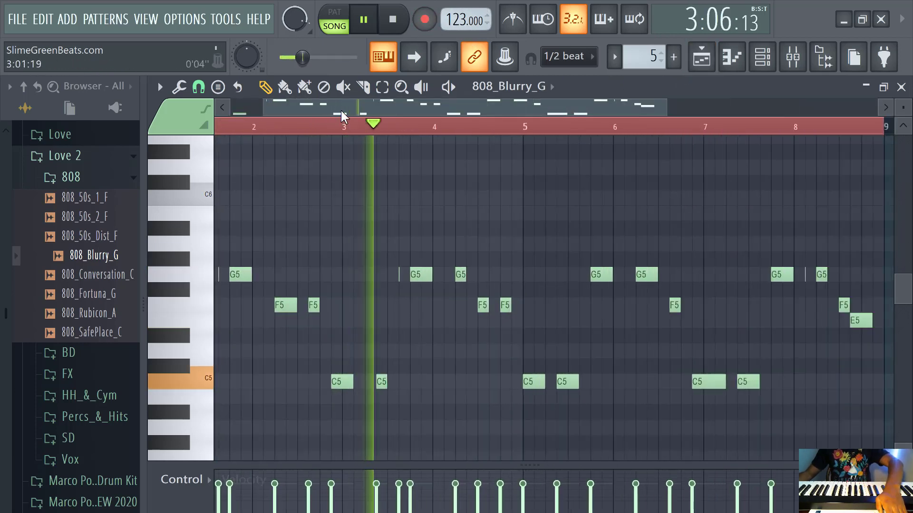
click(393, 24)
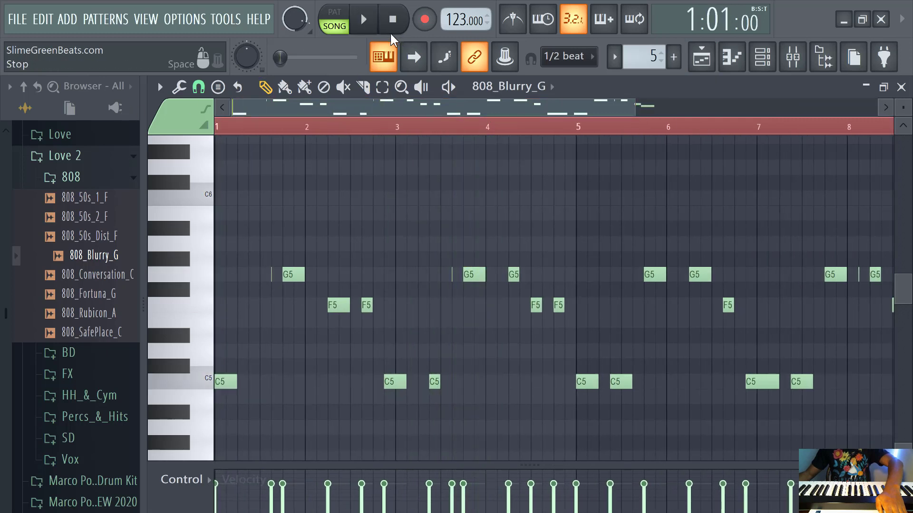
scroll(483, 204, down, 4)
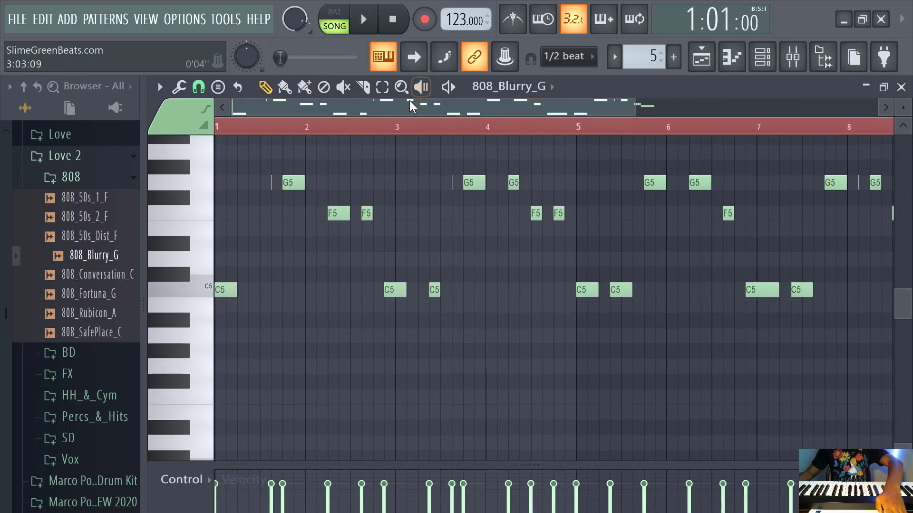
click(364, 20)
Move the early C5 notes to the starts of bars 3 and 7, and shift the final E5 to end at bar 9.
scroll(326, 329, up, 4)
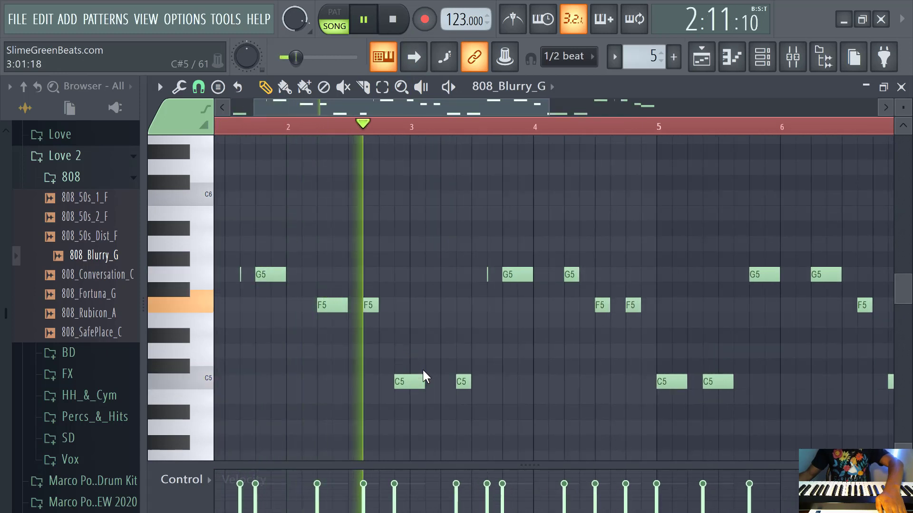
ctrl+scroll(418, 385, up, 2)
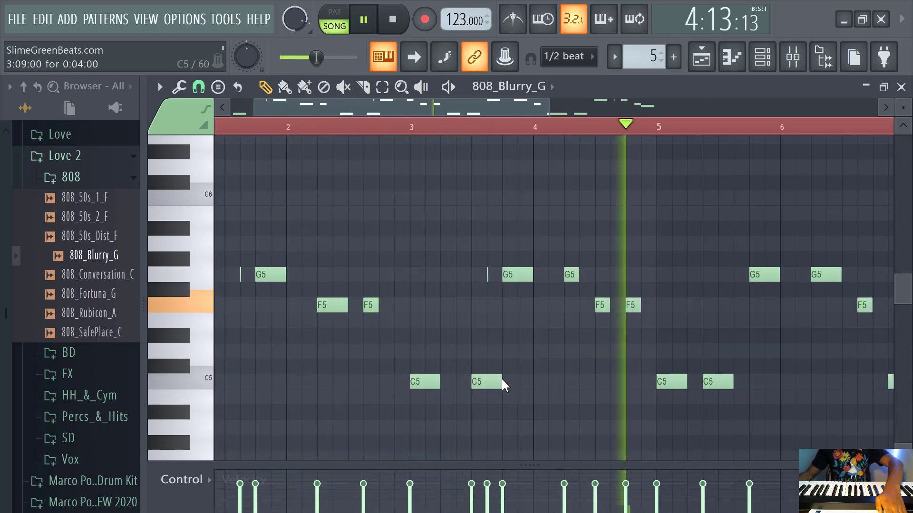
scroll(388, 219, down, 2)
ctrl+scroll(388, 220, down, 3)
ctrl+scroll(388, 219, up, 4)
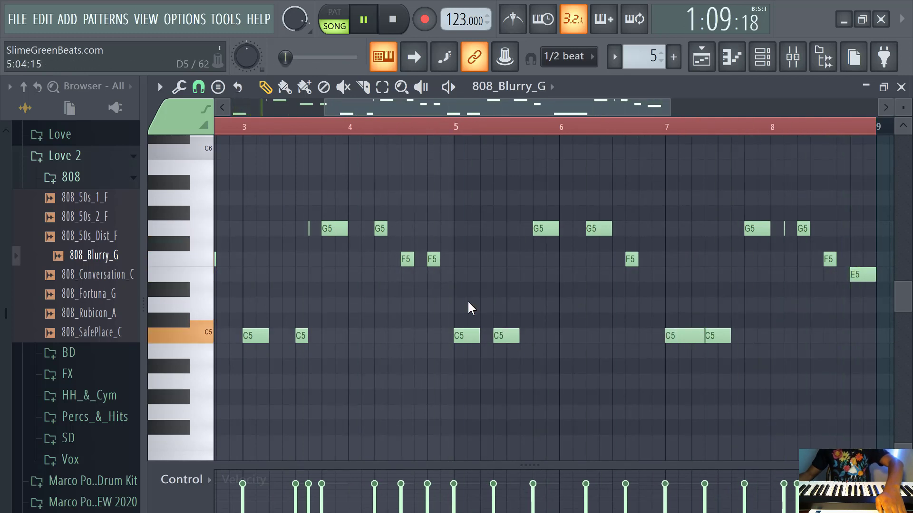
ctrl+scroll(310, 277, down, 2)
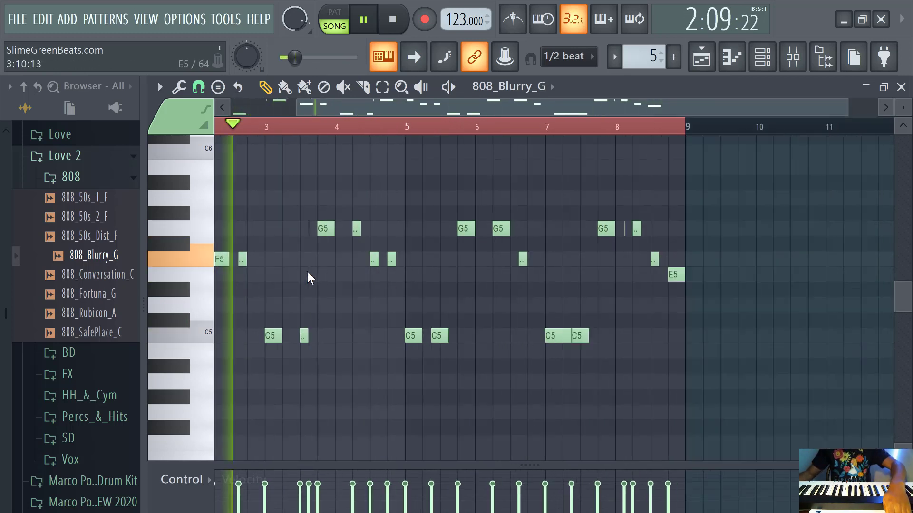
ctrl+scroll(310, 276, down, 1)
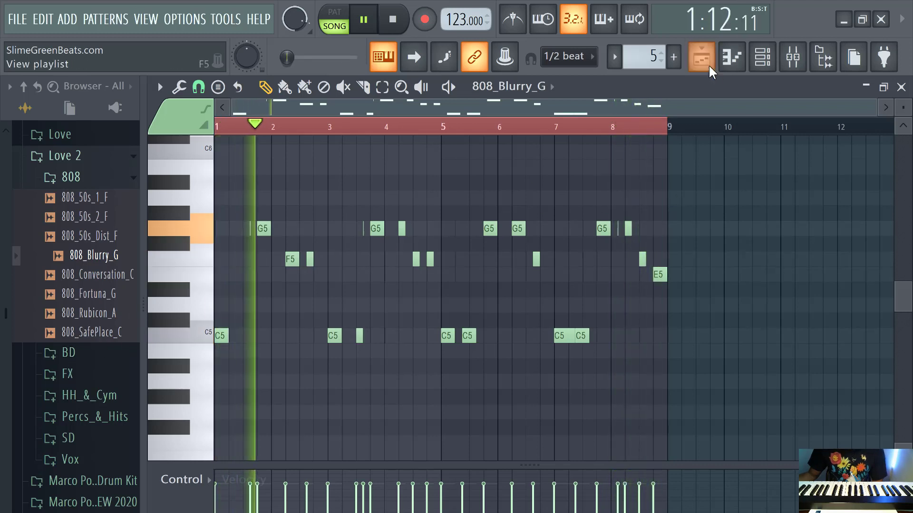
Enable Fruity parametric EQ 2 on the 808 mixer track and pull band 7 down to -18 dB just below 200 Hz.
click(793, 57)
click(347, 230)
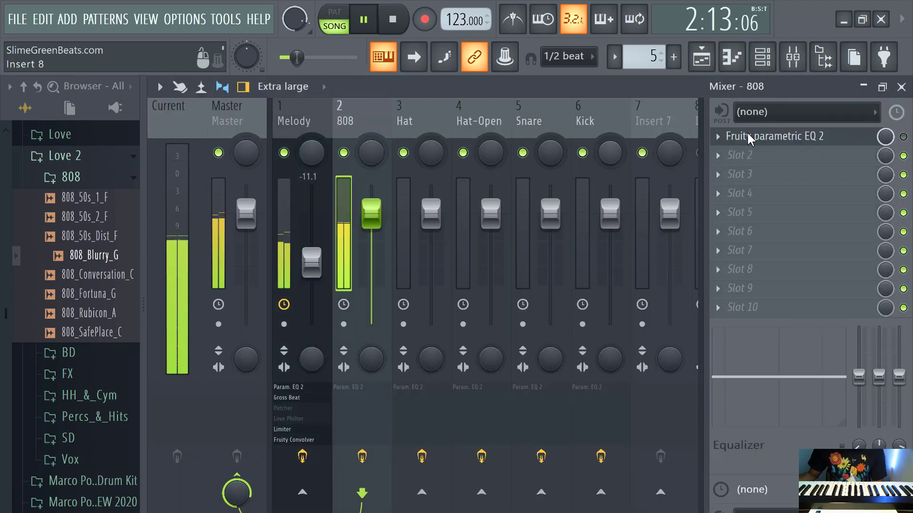
click(842, 146)
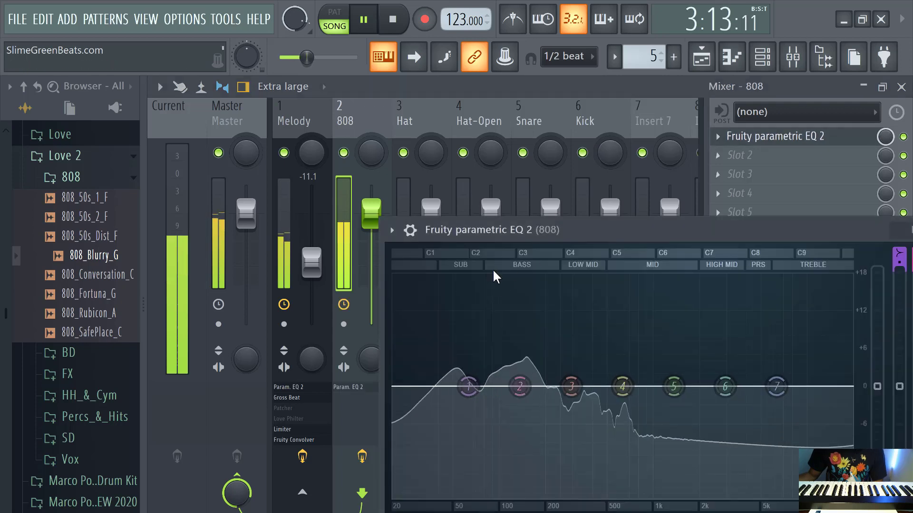
drag(617, 223, 567, 112)
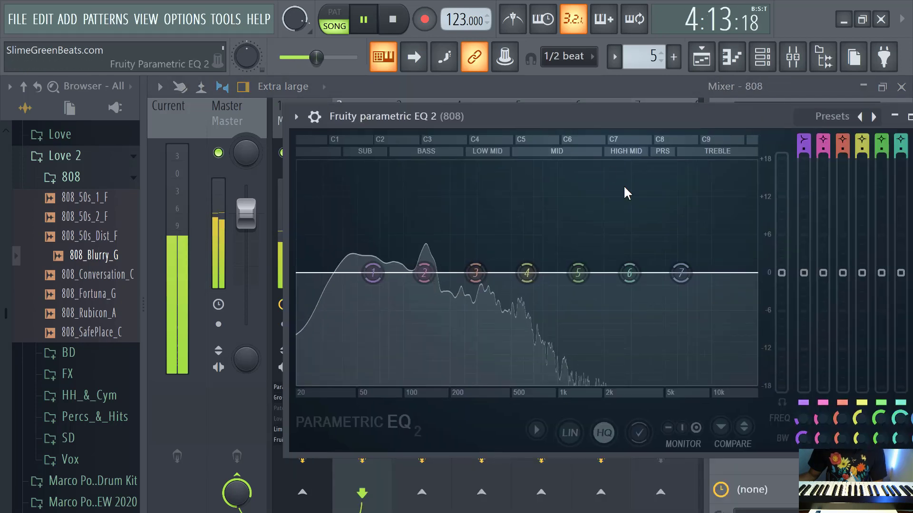
drag(680, 272, 473, 384)
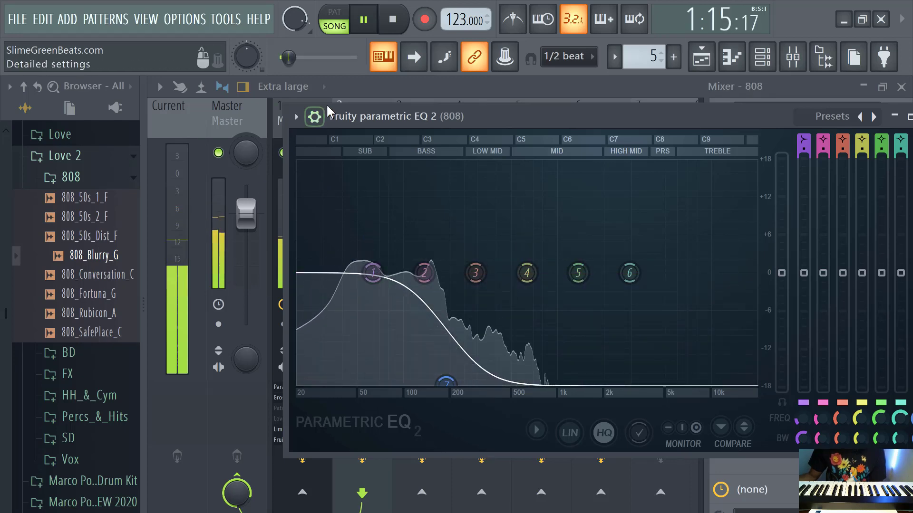
click(404, 88)
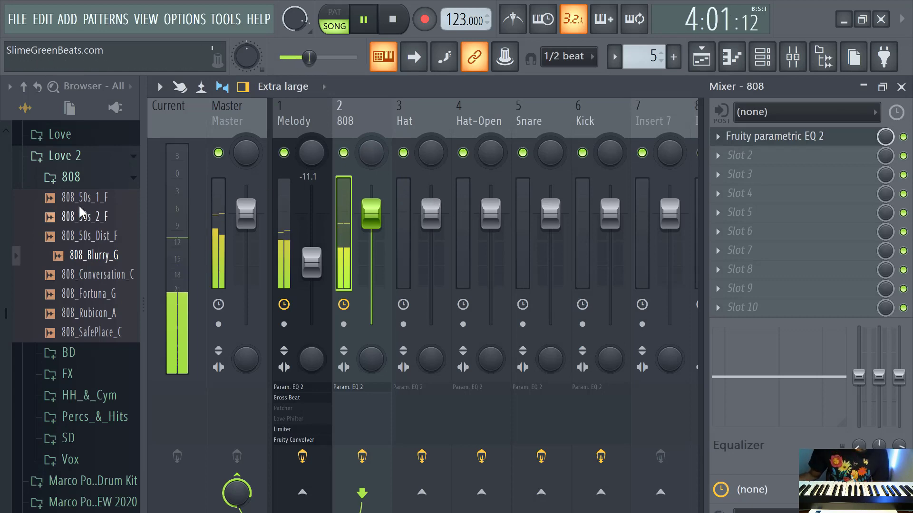
Browse the bass drum samples in the BD folder of the Love 2 pack.
click(73, 351)
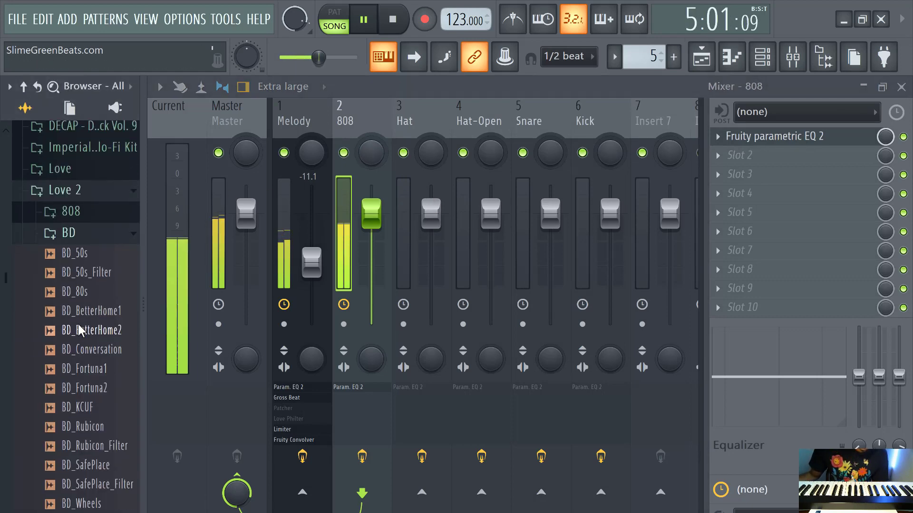
click(80, 310)
scroll(81, 285, up, 10)
scroll(87, 319, down, 2)
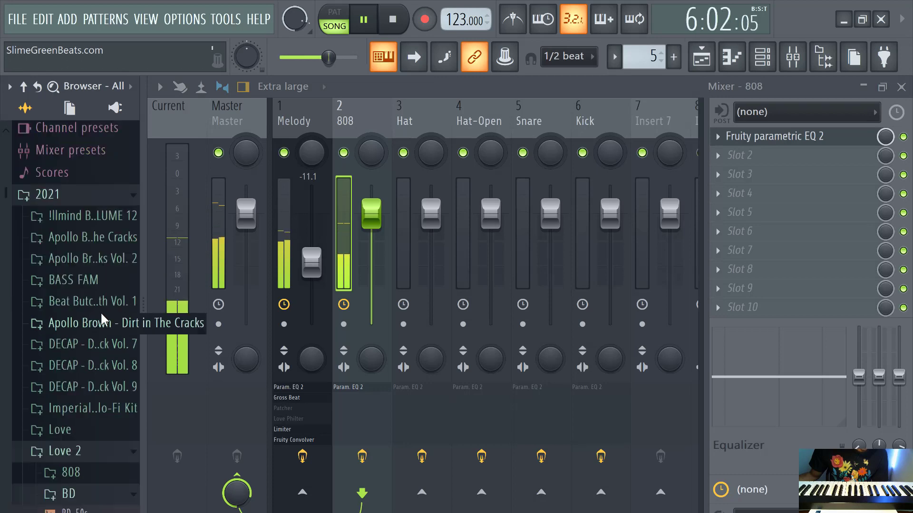
Open the Kicks folder of the DECAP Vol. 8 pack and audition Face Kick and Bullitt Kick 4.
click(94, 335)
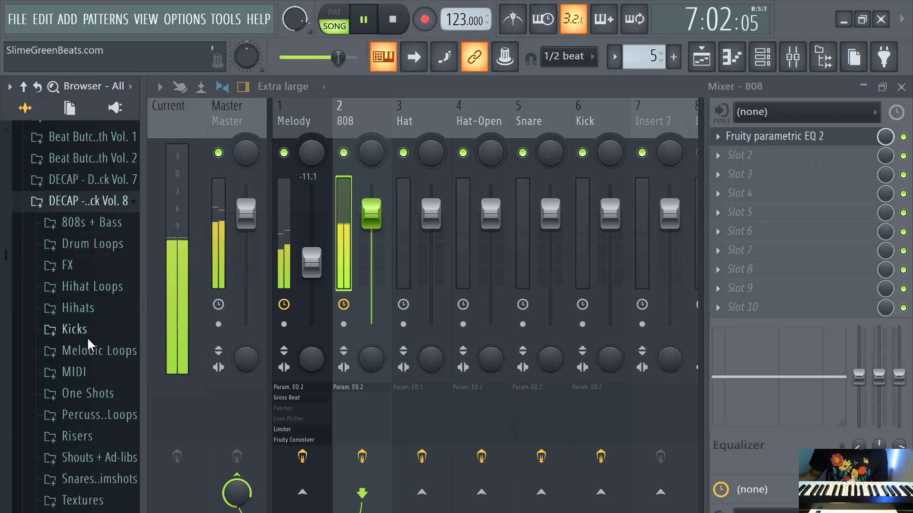
click(75, 328)
click(90, 343)
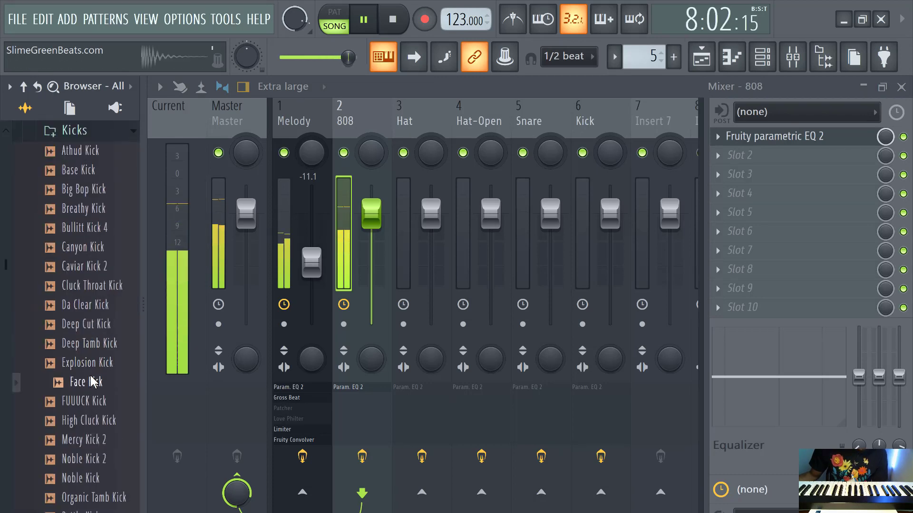
scroll(92, 414, down, 3)
scroll(91, 399, up, 5)
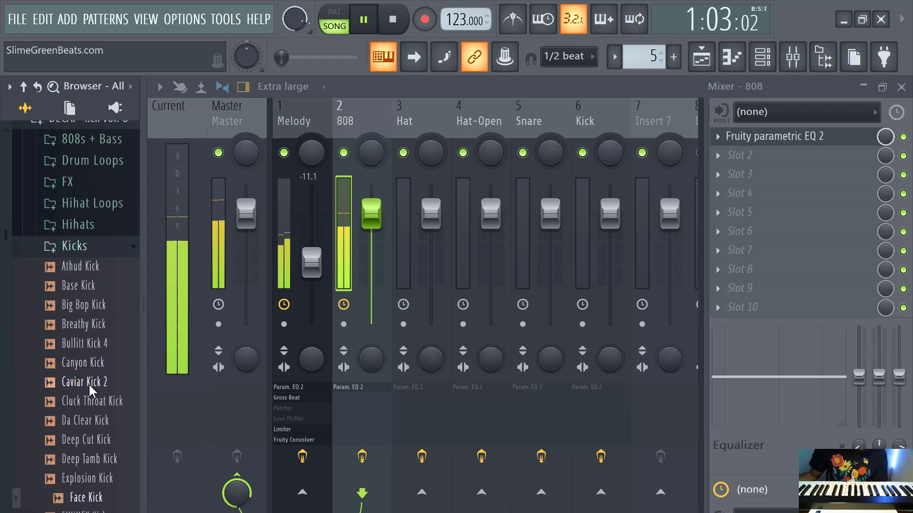
click(87, 349)
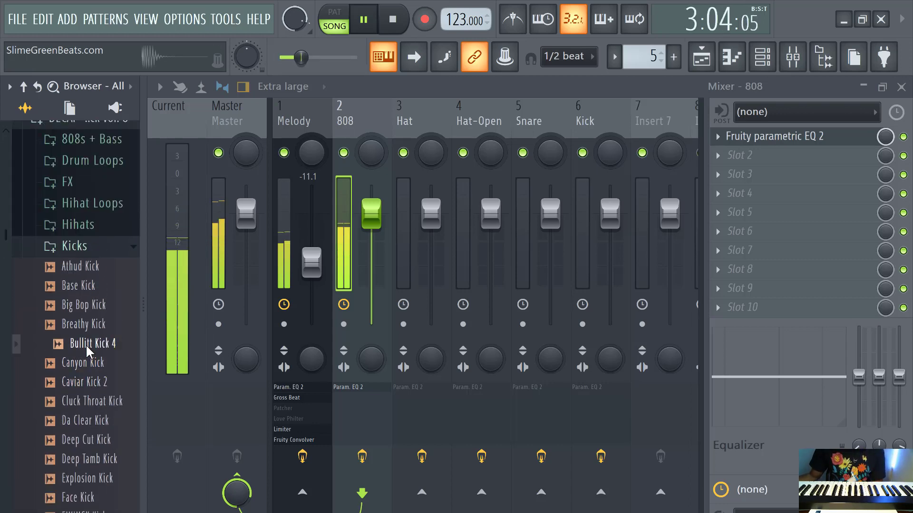
Replace the Kick channel's sample on mixer track 6 with Bullitt Kick 4 in the channel rack.
click(773, 65)
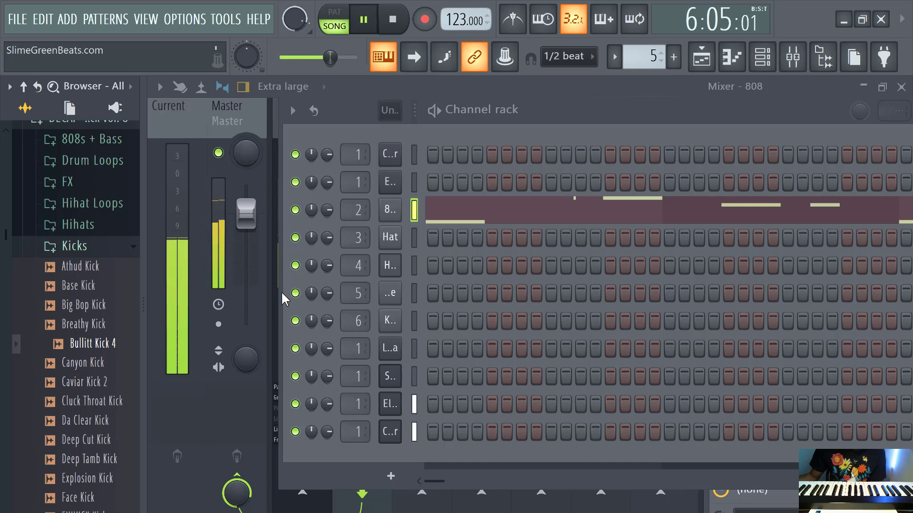
drag(281, 291, 239, 293)
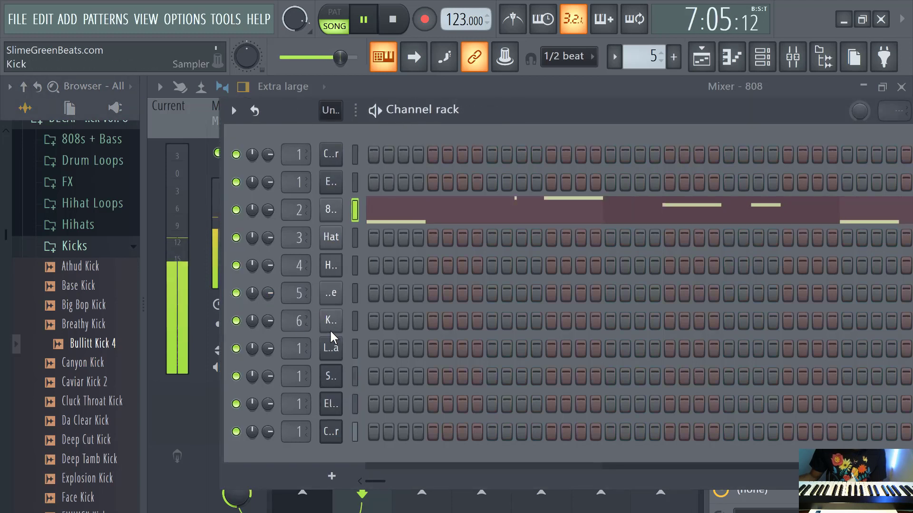
click(108, 349)
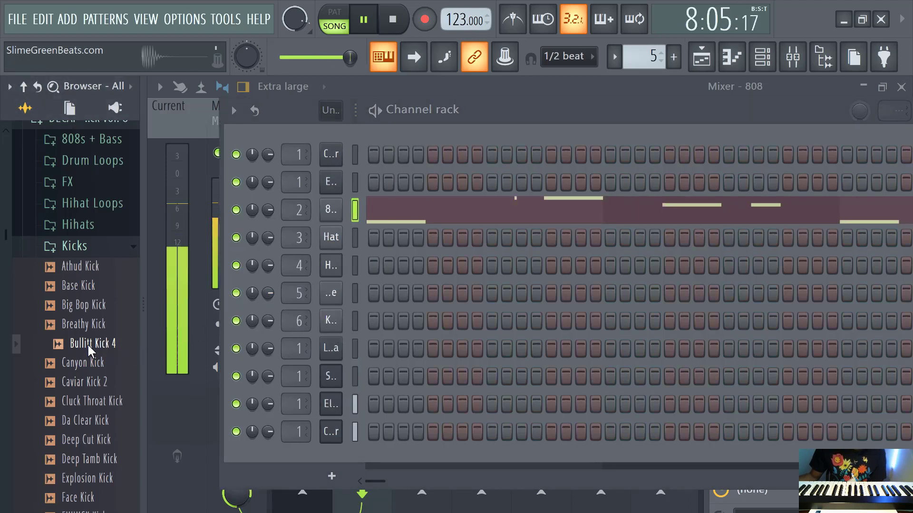
drag(87, 343, 332, 306)
drag(332, 316, 331, 316)
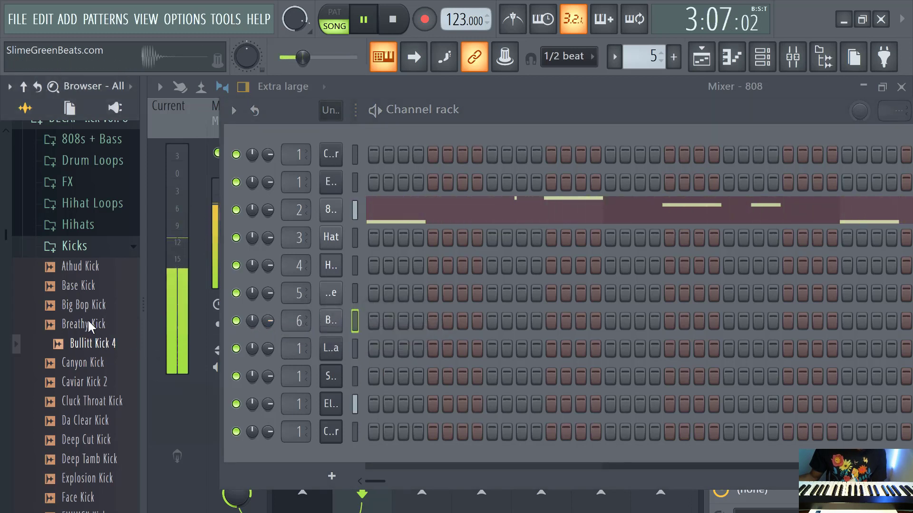
Load Gritty 404 Snare from the pack's snares and rimshots folder into the Snare channel on mixer track 5.
click(89, 246)
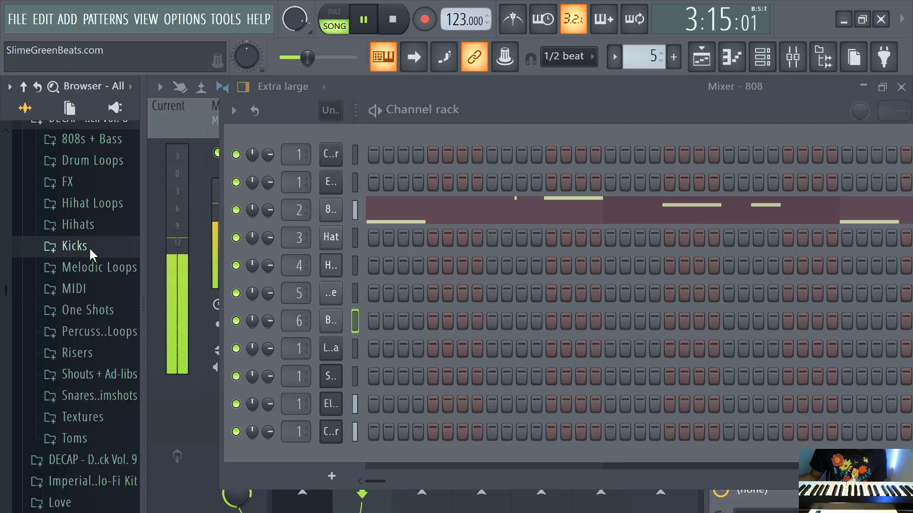
click(98, 395)
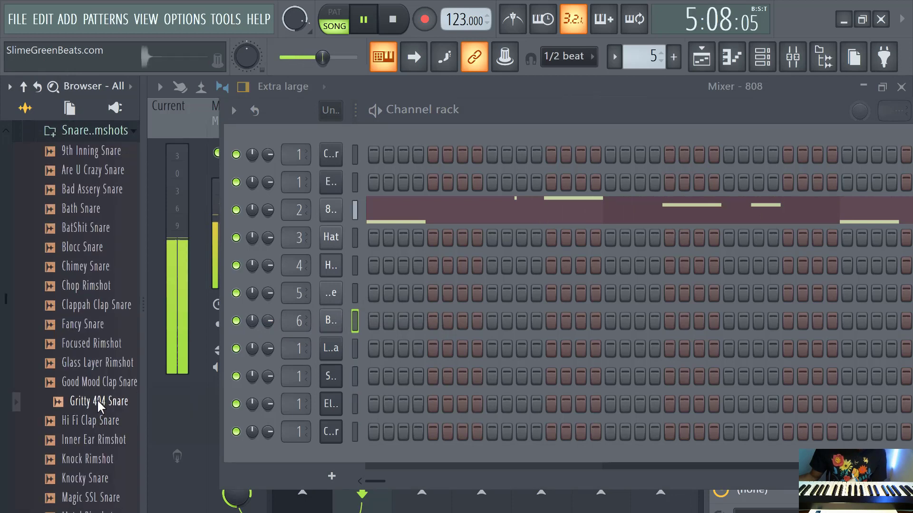
drag(97, 398, 330, 293)
Audition Inner Ear Rimshot, Blocc Snare, BatShit Snare and Bath Snare, and select the Bullitt Kick 4 channel.
scroll(71, 418, down, 3)
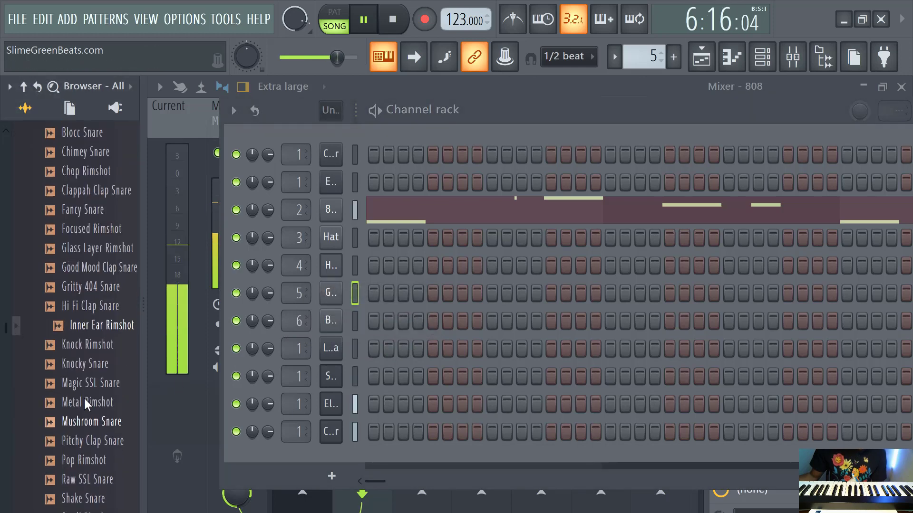
scroll(103, 264, up, 3)
click(92, 247)
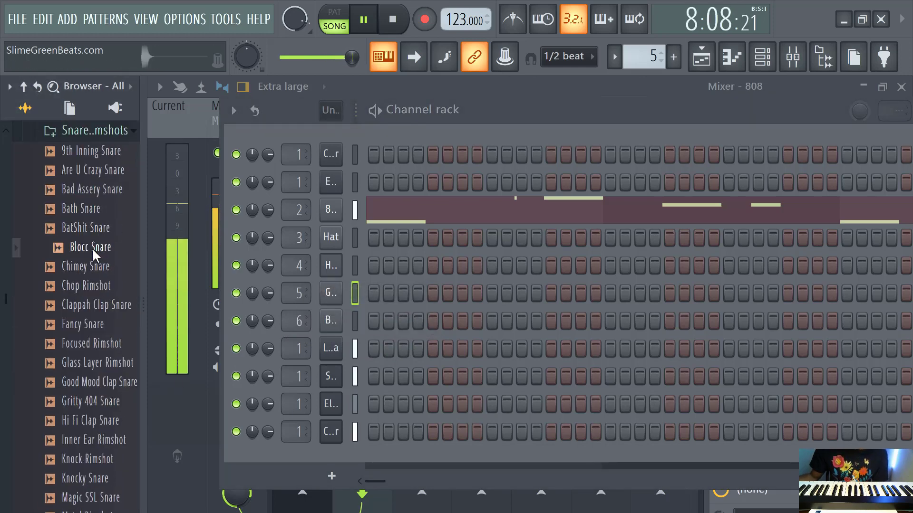
click(87, 226)
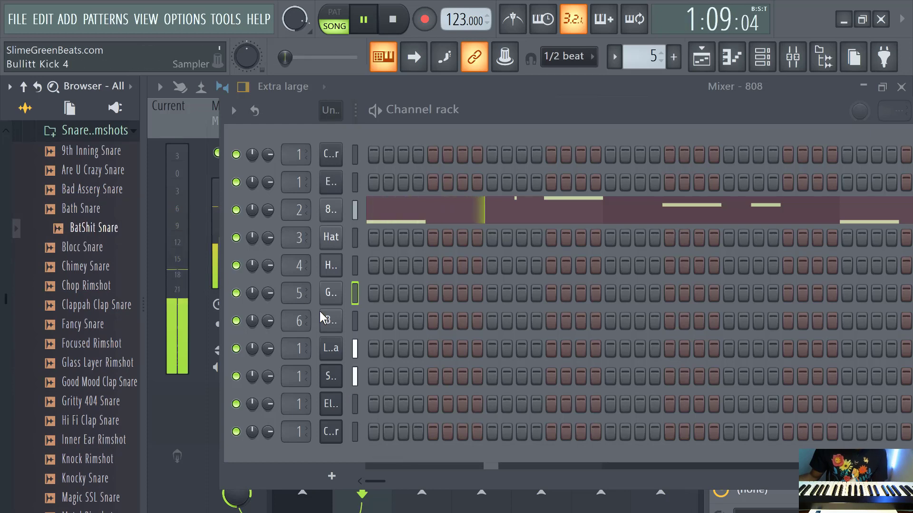
key(Up)
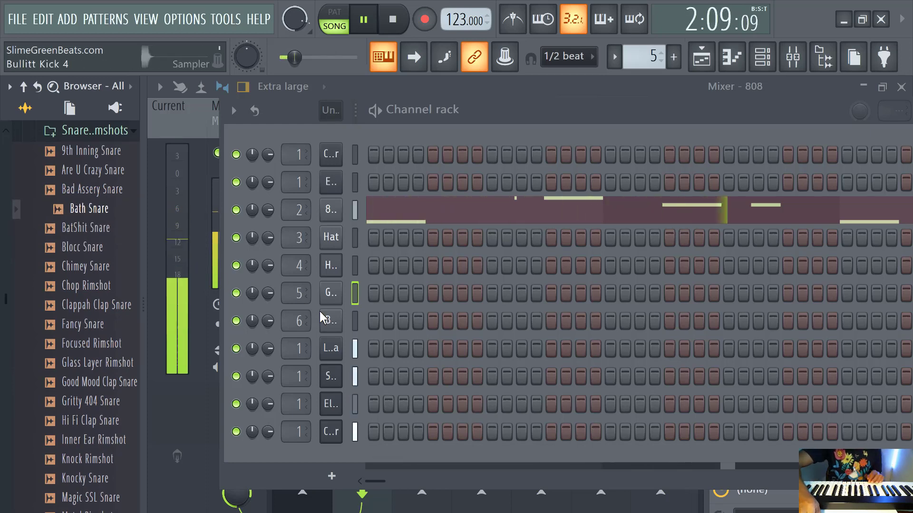
click(355, 320)
Audition samples in the pack's Hihats folder and load Hat2-Open into the Hat-Open channel on mixer track 4.
scroll(66, 288, up, 5)
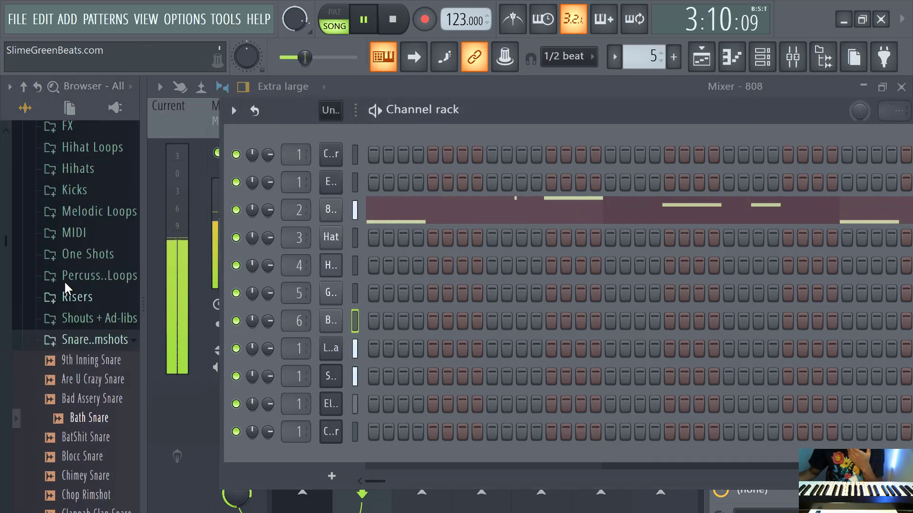
scroll(66, 289, up, 1)
click(84, 360)
click(81, 190)
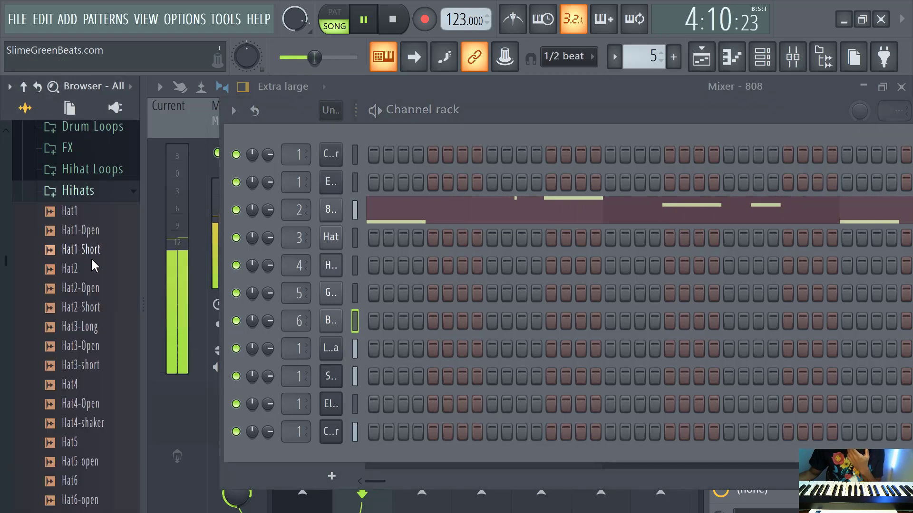
click(82, 288)
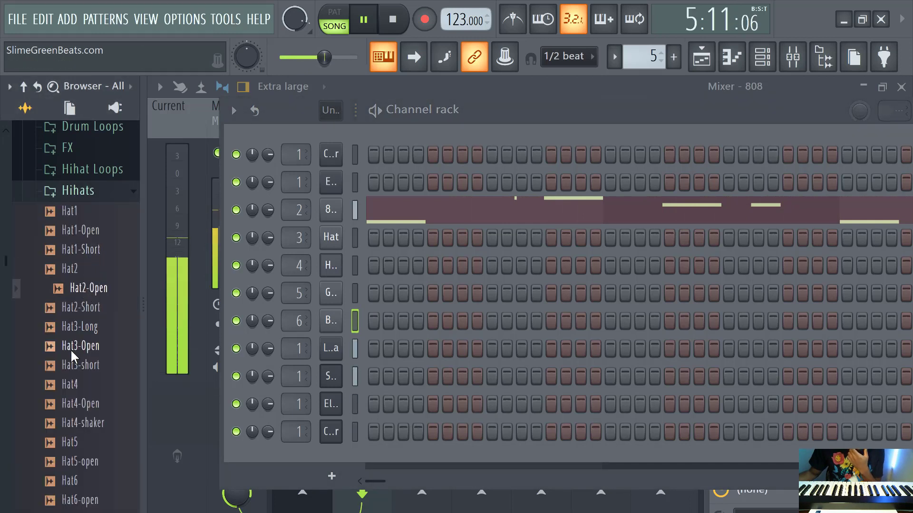
click(90, 287)
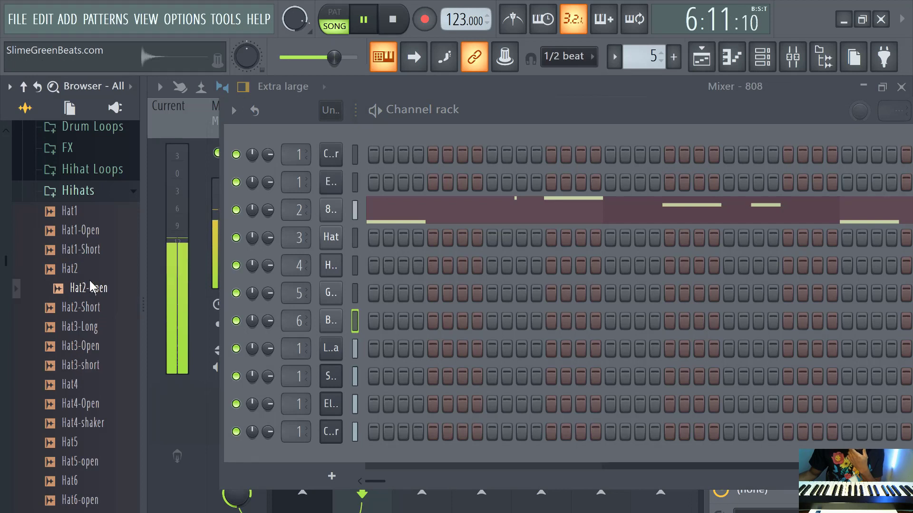
click(86, 272)
drag(87, 271, 331, 237)
drag(72, 287, 299, 265)
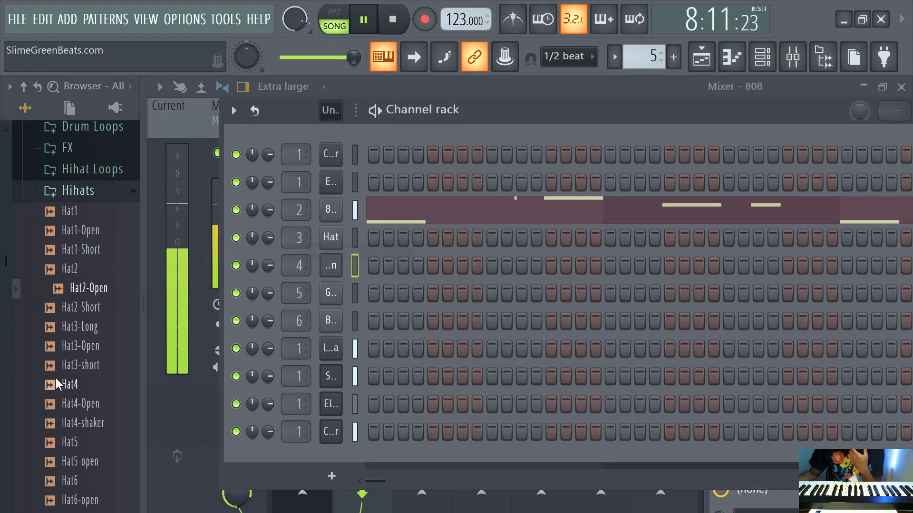
Add Hat4, Hat6-short and Hat3-short as new channels between the open hat and the snare in the channel rack.
click(72, 385)
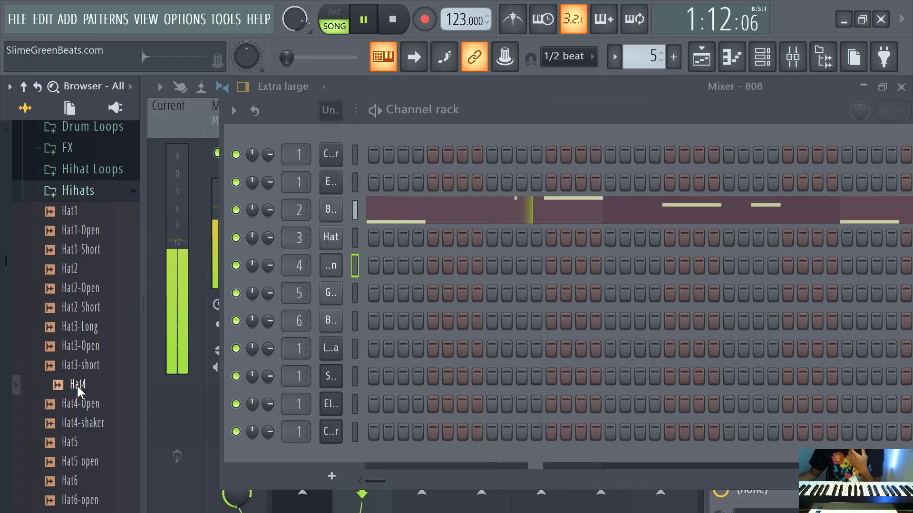
drag(76, 384, 333, 287)
scroll(108, 414, down, 5)
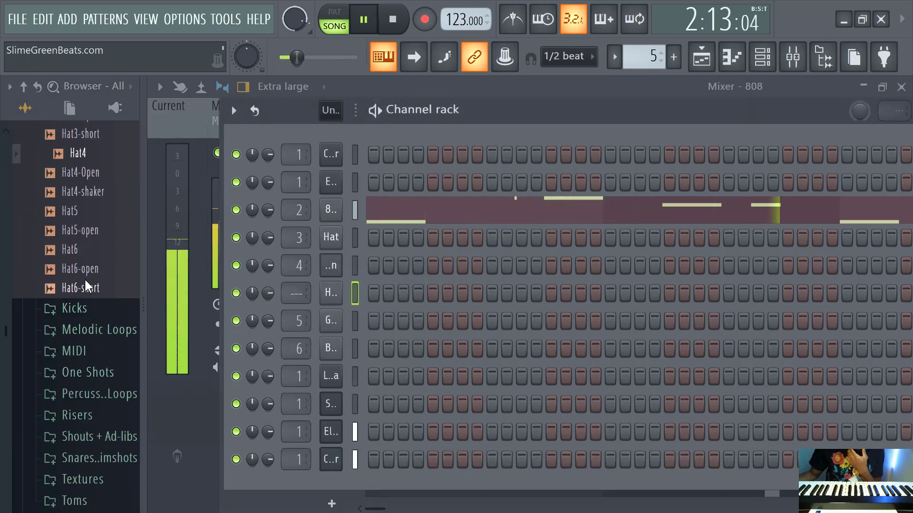
click(86, 233)
scroll(93, 257, up, 4)
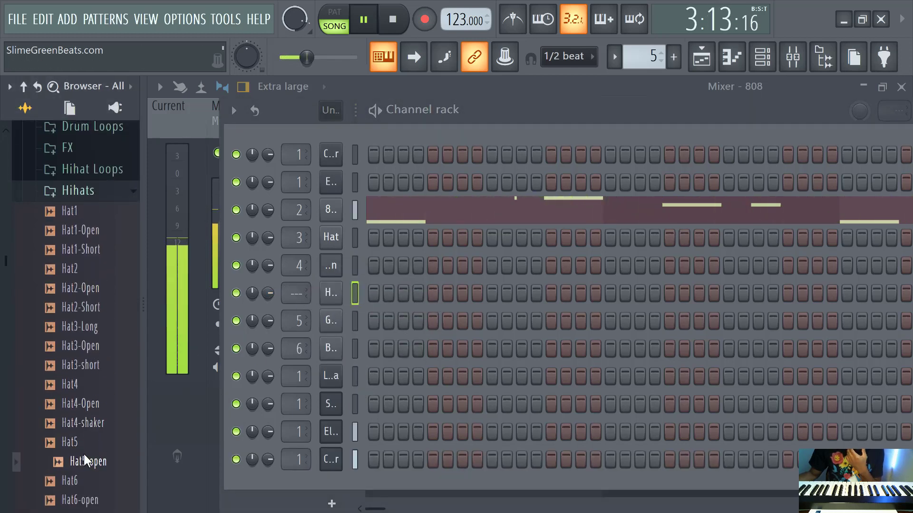
click(78, 481)
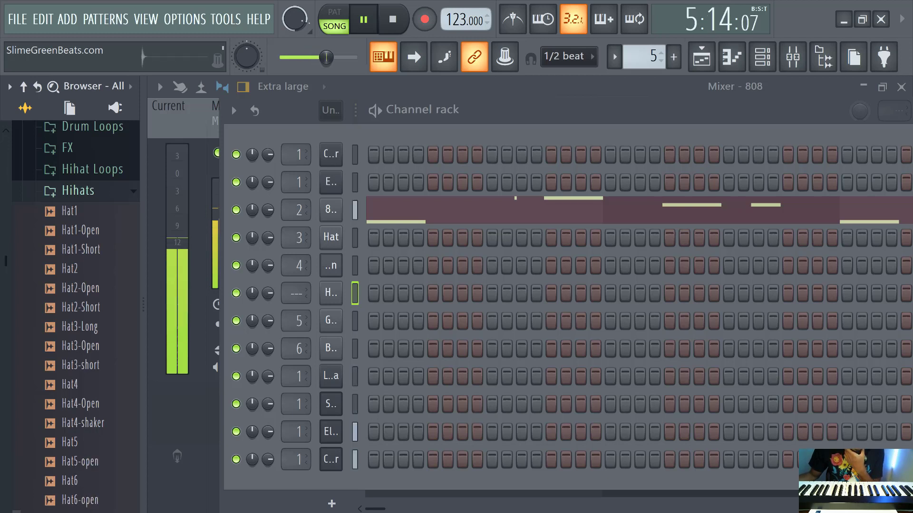
drag(80, 511, 326, 307)
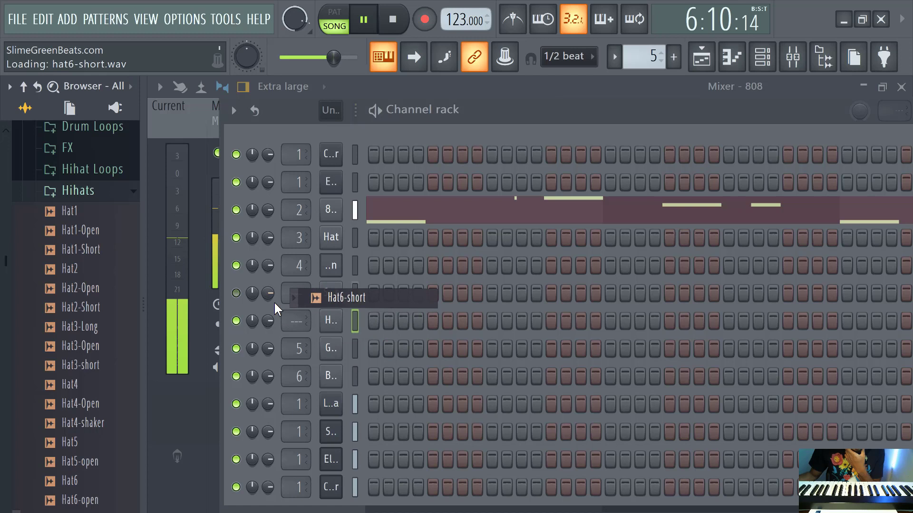
drag(91, 370, 328, 311)
Audition Hat4 and Hat3-short again and select the first newly added short hat channel.
click(91, 382)
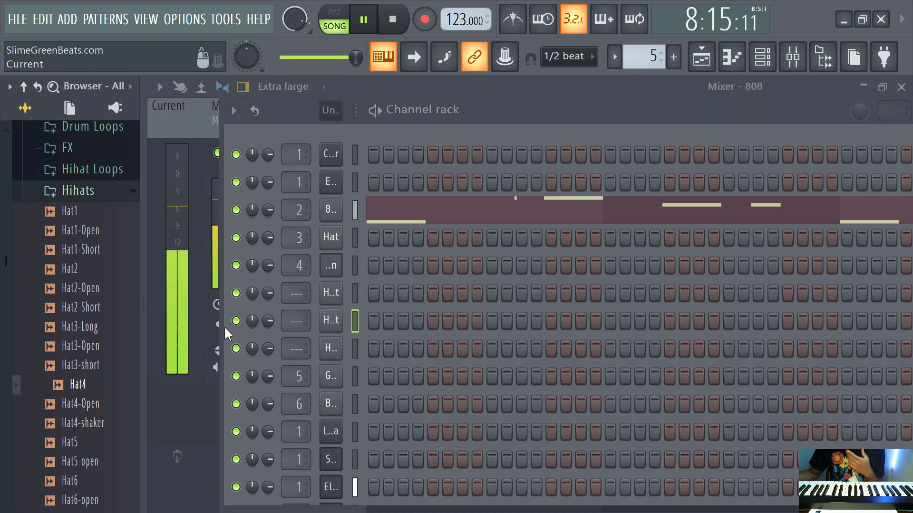
key(Up)
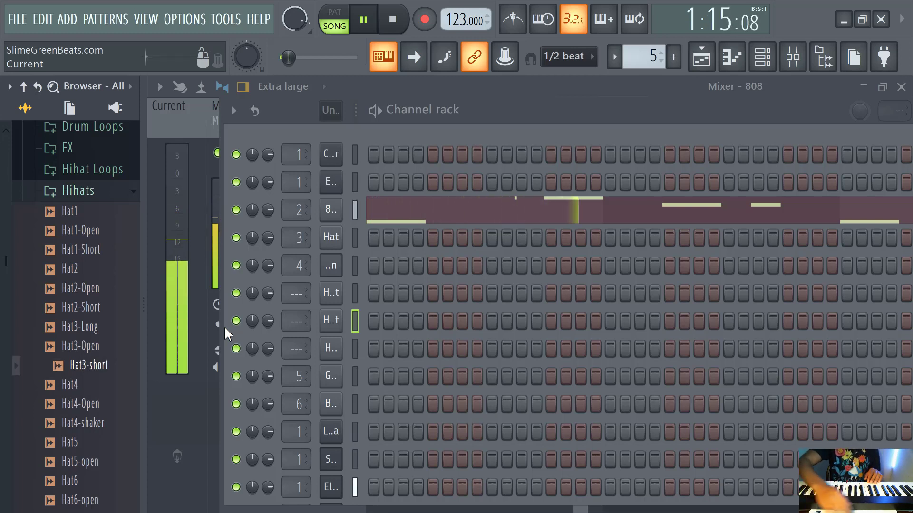
click(359, 284)
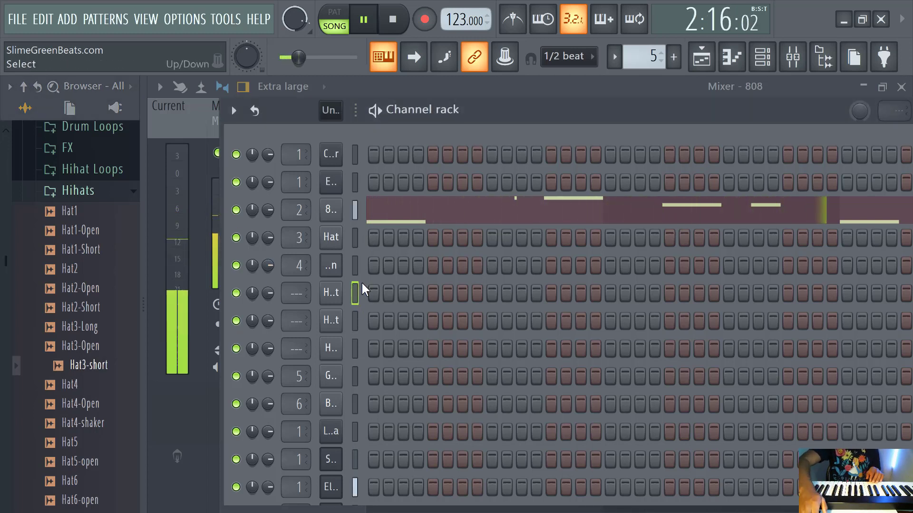
Switch to the empty Pattern 6 and place it at bar 1 of Track 5 in the playlist.
click(673, 57)
click(709, 75)
click(703, 64)
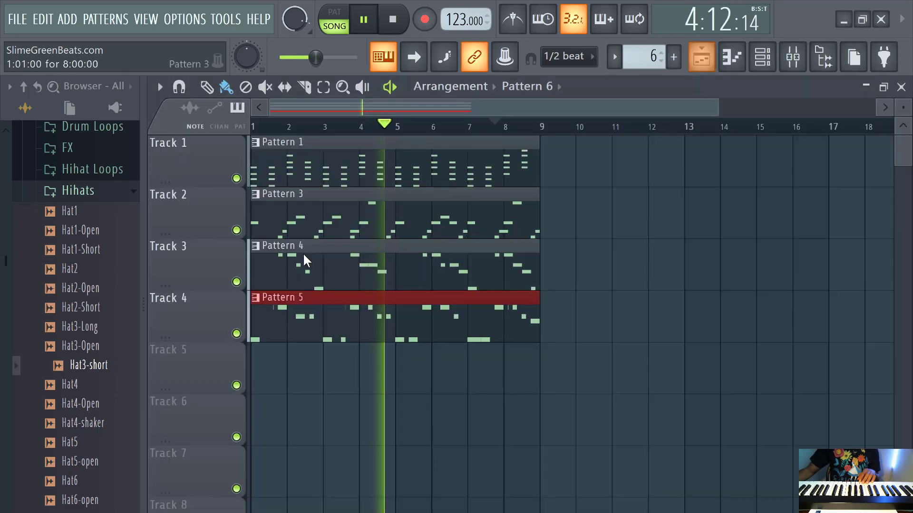
click(275, 373)
Add six consecutive one-beat C5 notes to the Hat4 channel in the piano roll, from bar 1 to the middle of bar 2.
click(761, 60)
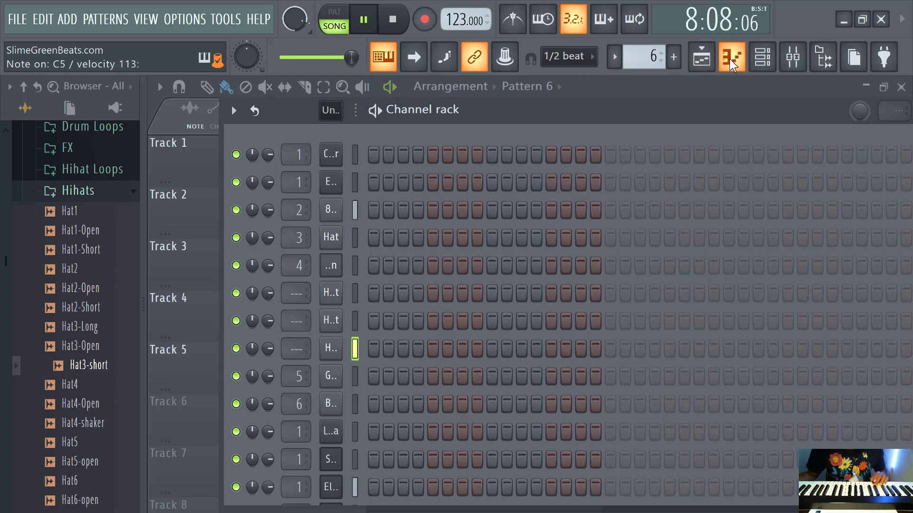
key(F7)
click(223, 337)
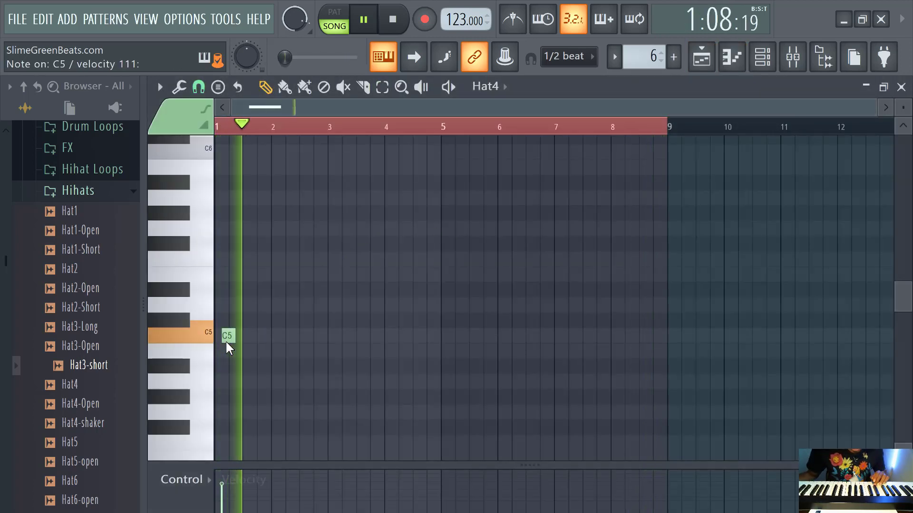
click(236, 338)
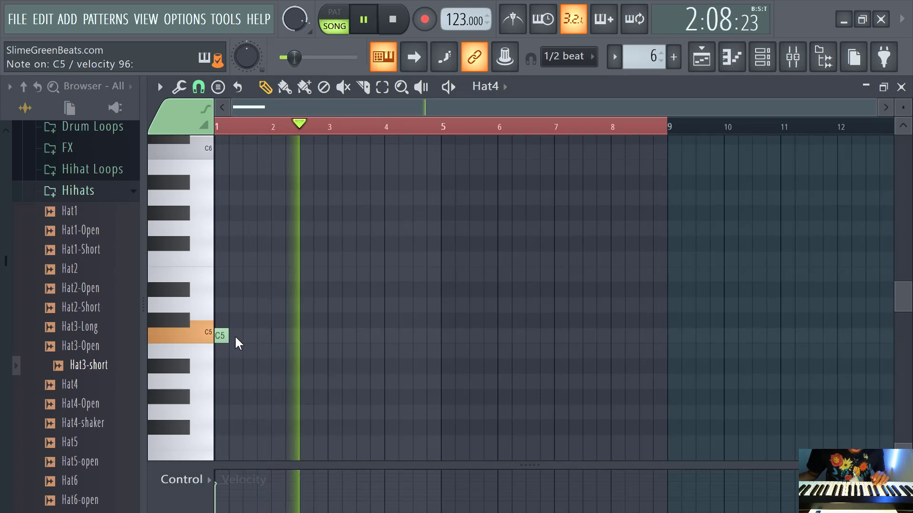
drag(236, 336, 229, 337)
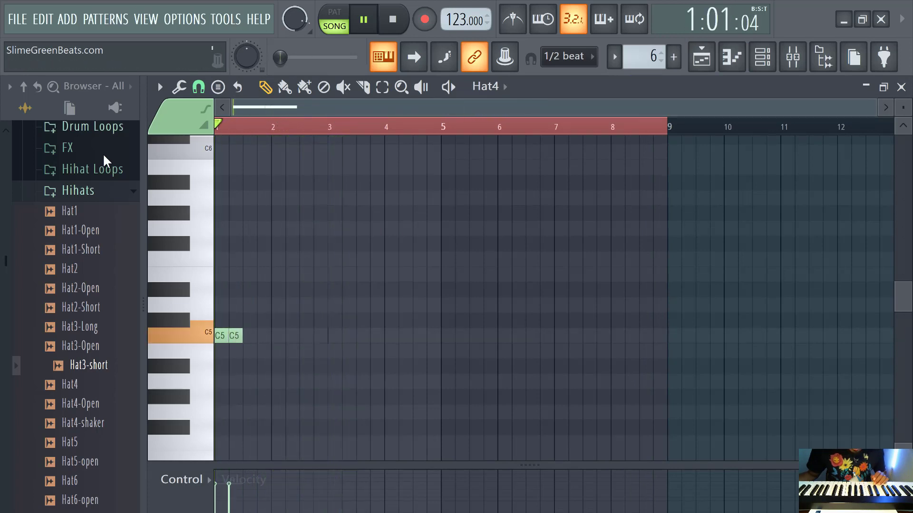
click(249, 337)
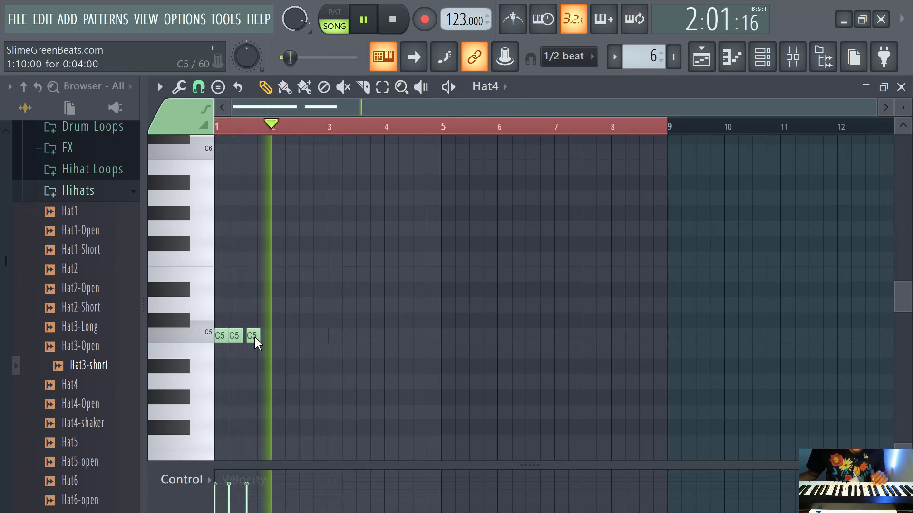
click(264, 336)
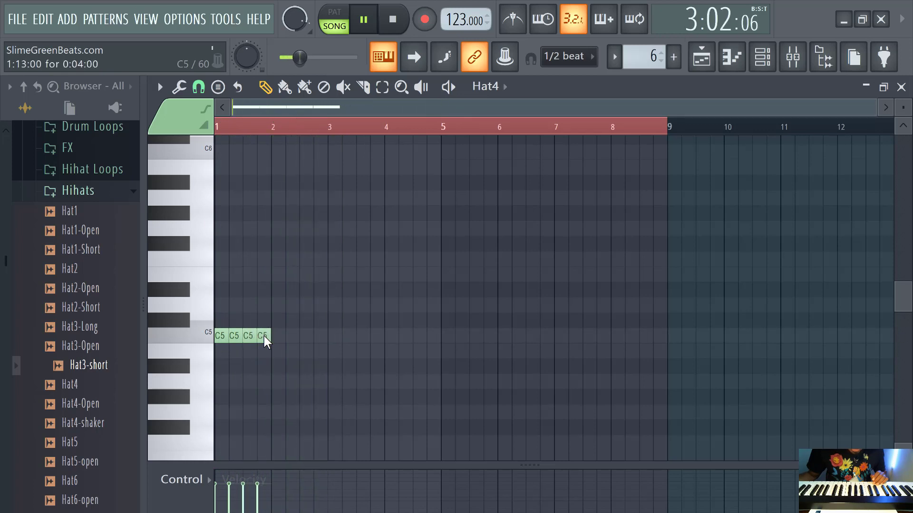
click(281, 337)
drag(282, 336, 290, 338)
ctrl+scroll(292, 338, up, 4)
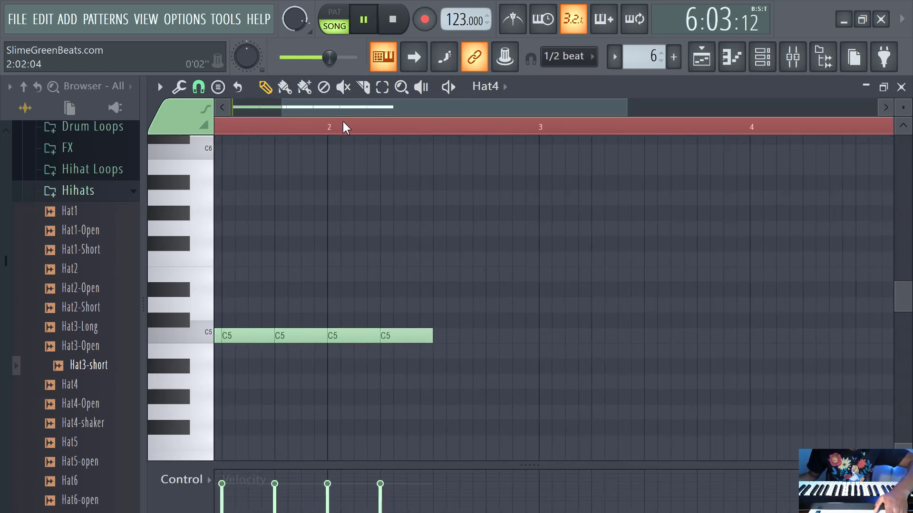
ctrl+scroll(293, 185, down, 4)
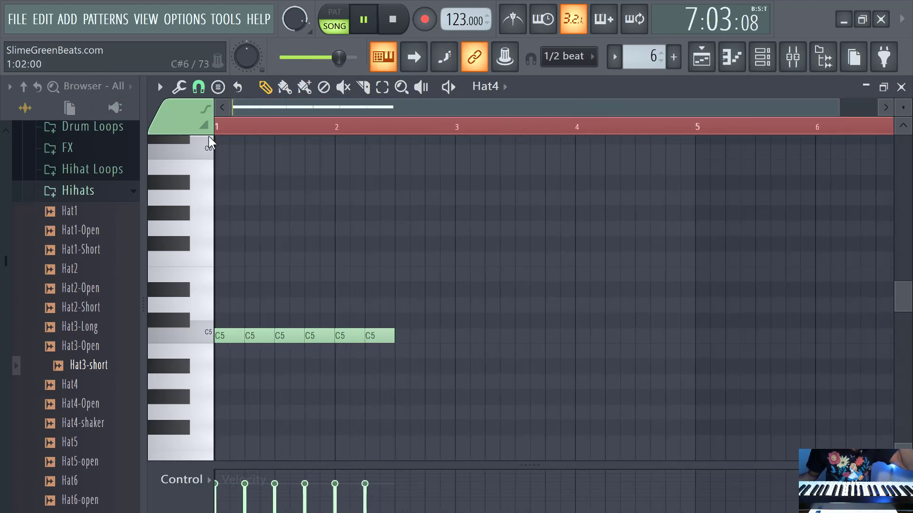
Set the piano roll snap to 1/3 beat and fill the second half of bar 2 with three evenly spaced C5 triplet notes.
click(161, 88)
mouse_move(187, 192)
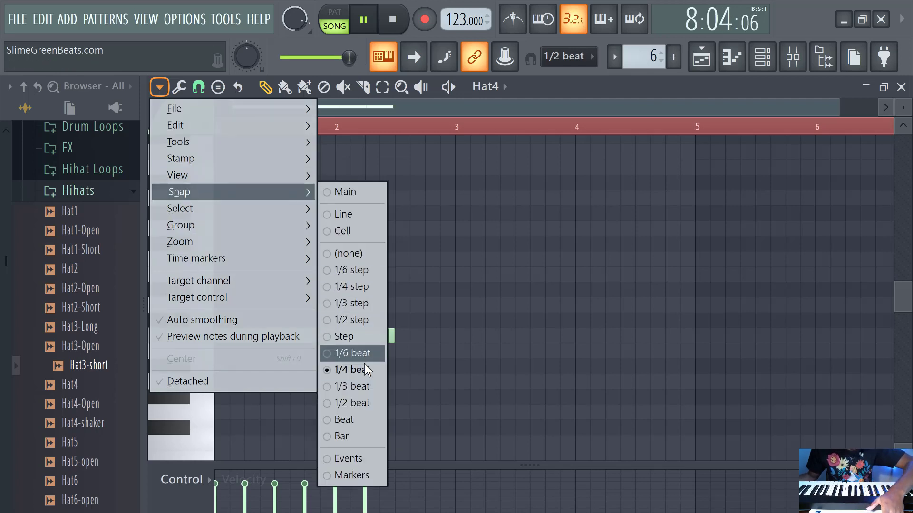
click(357, 386)
ctrl+scroll(403, 344, up, 2)
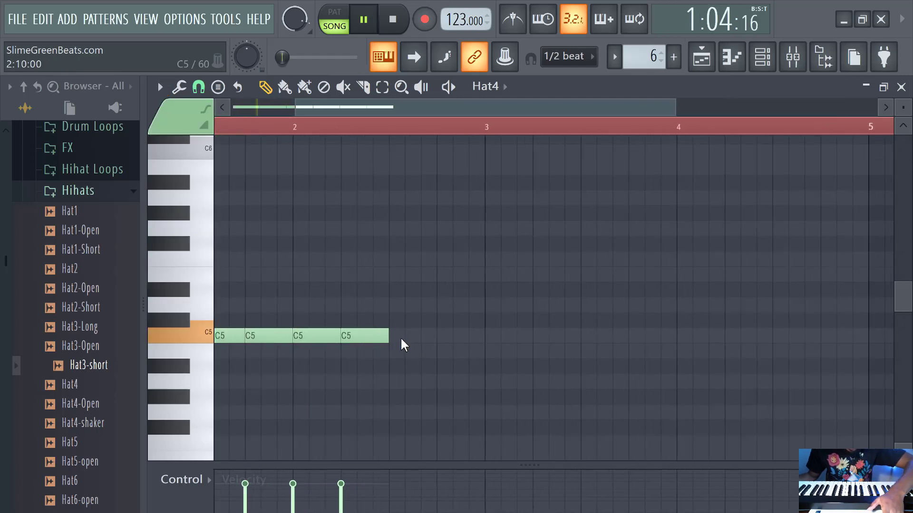
drag(404, 337, 389, 338)
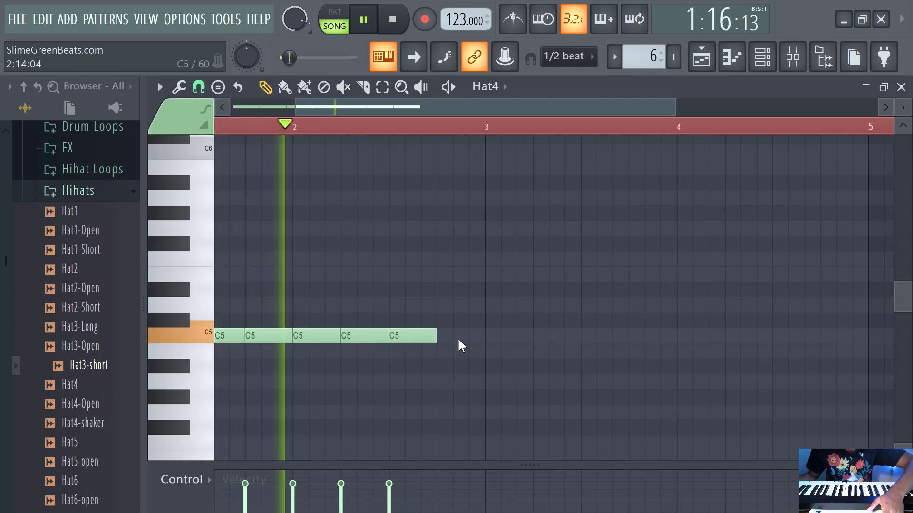
click(428, 336)
click(461, 336)
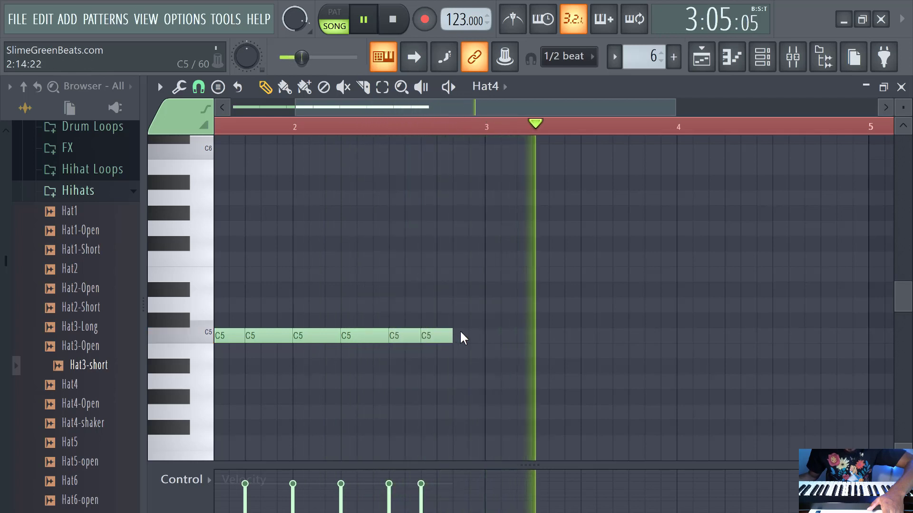
ctrl+scroll(493, 203, down, 3)
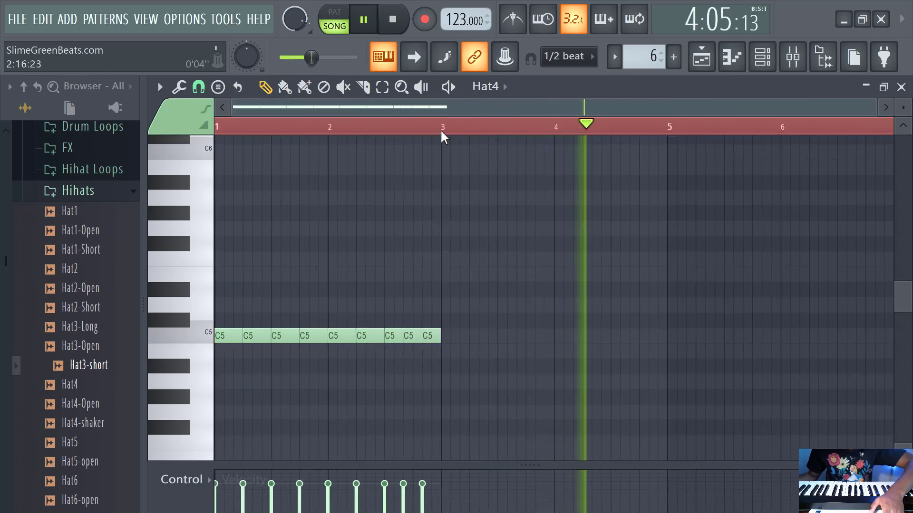
Duplicate the two-bar hi-hat pattern repeatedly until it fills bars 1 to 8, and clear the selection.
drag(441, 128, 3, 289)
key(ctrl+b)
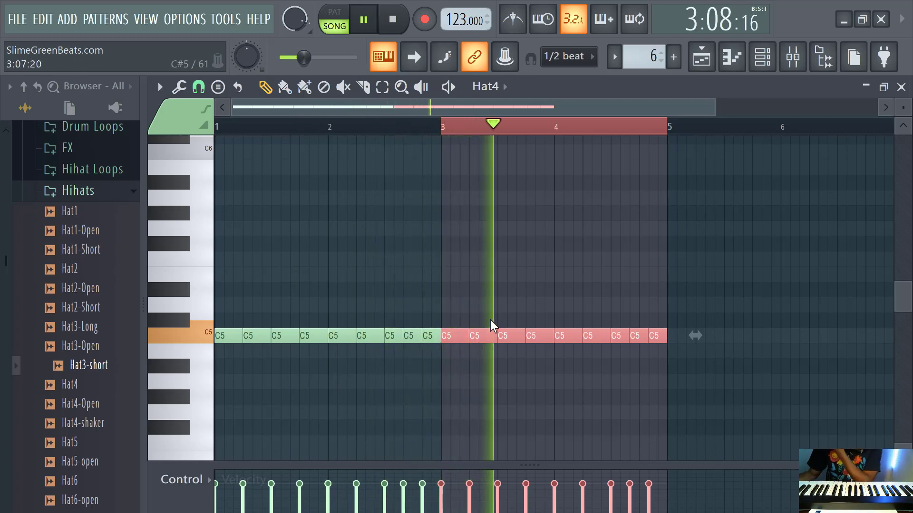
scroll(603, 244, down, 2)
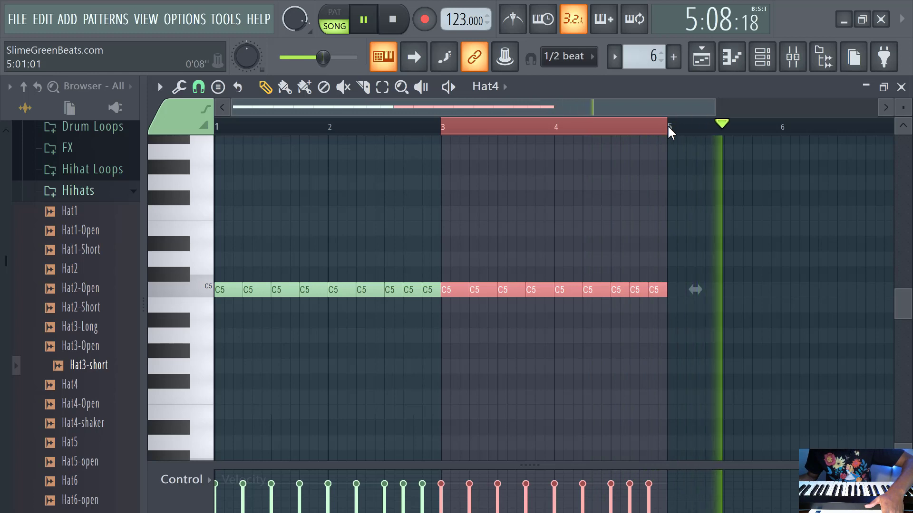
key(ctrl+a)
key(ctrl+b)
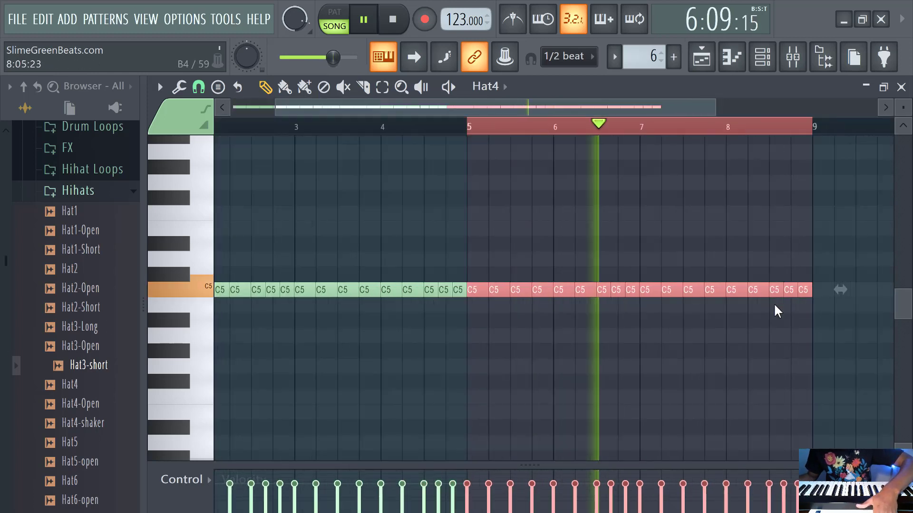
scroll(729, 311, up, 5)
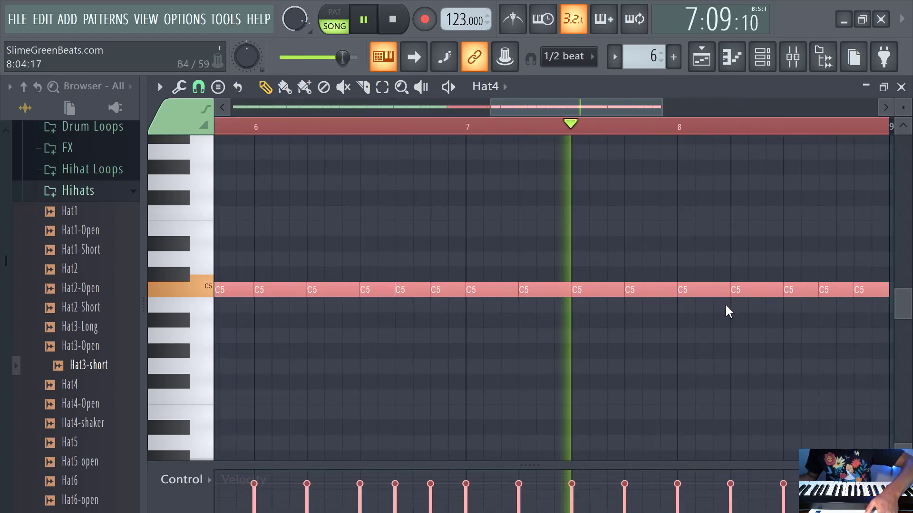
click(798, 310)
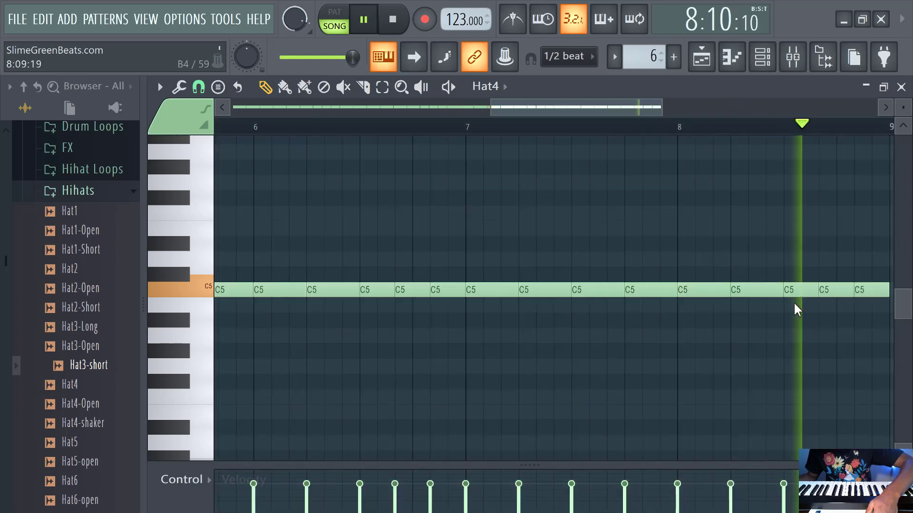
Rework the first half of bar 8 into three evenly spaced C5 triplet notes, matching the bar's second half.
scroll(798, 302, down, 4)
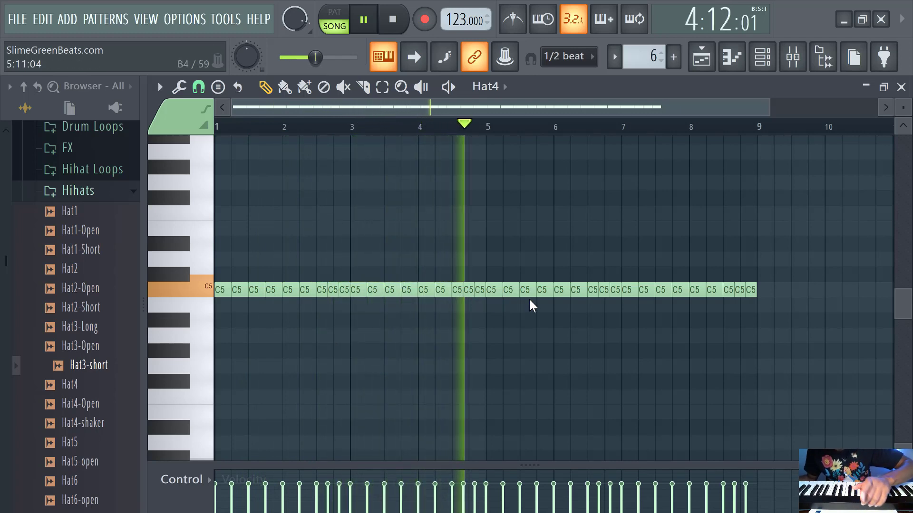
scroll(674, 317, up, 1)
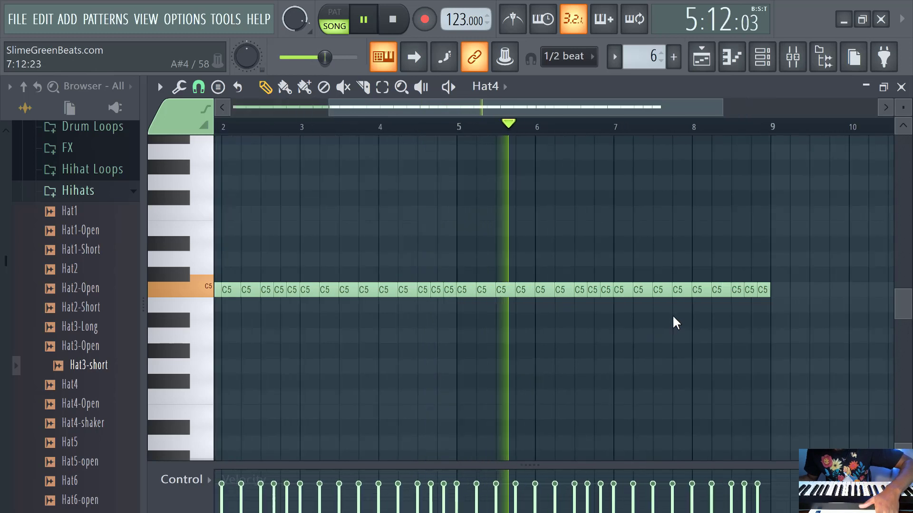
scroll(679, 318, up, 2)
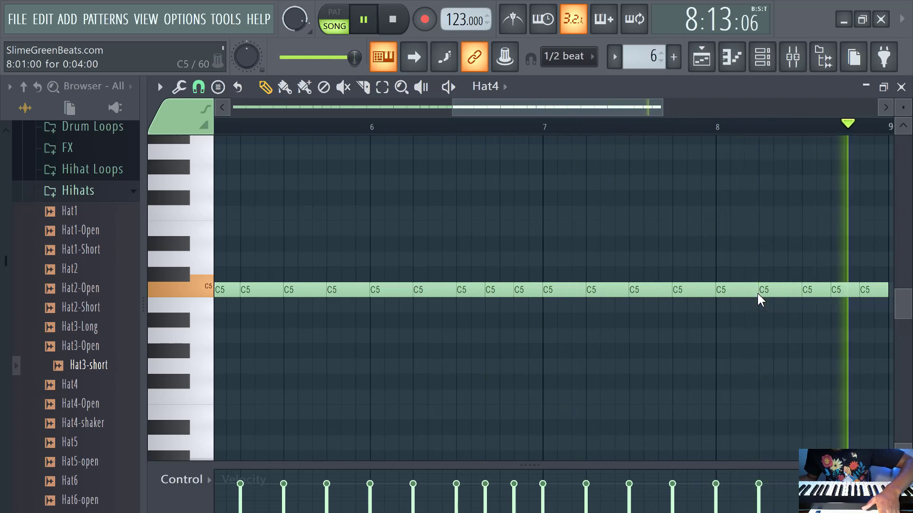
drag(758, 294, 780, 297)
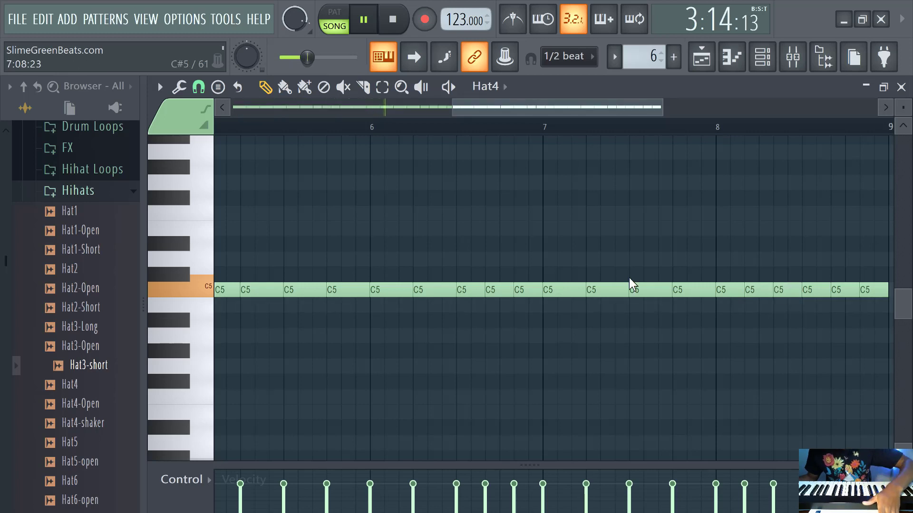
Select all Hat4 notes and nudge them slightly later, just off the grid.
key(ctrl+a)
scroll(570, 289, up, 5)
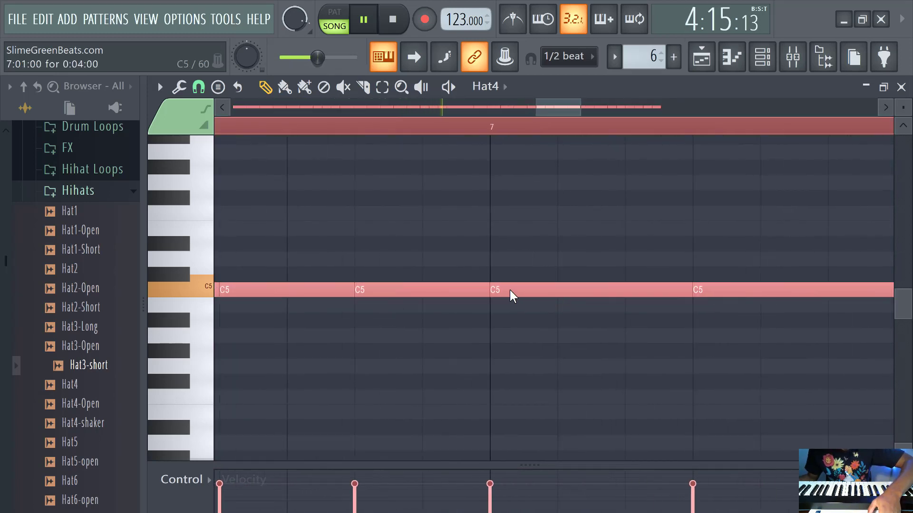
drag(511, 296, 516, 295)
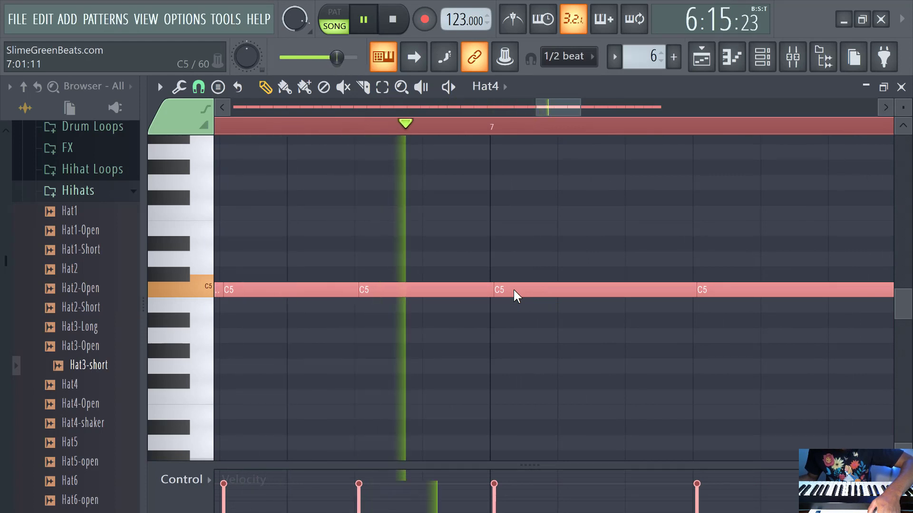
scroll(515, 294, down, 5)
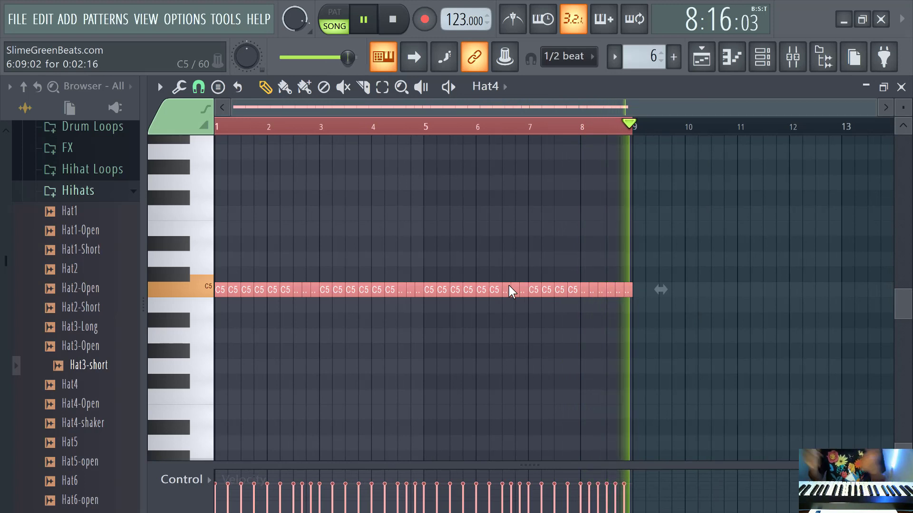
Route the Hat4 channel to mixer track 3 and lower the band 1 low-shelf frequency in the Hat track's Fruity parametric EQ 2.
click(762, 57)
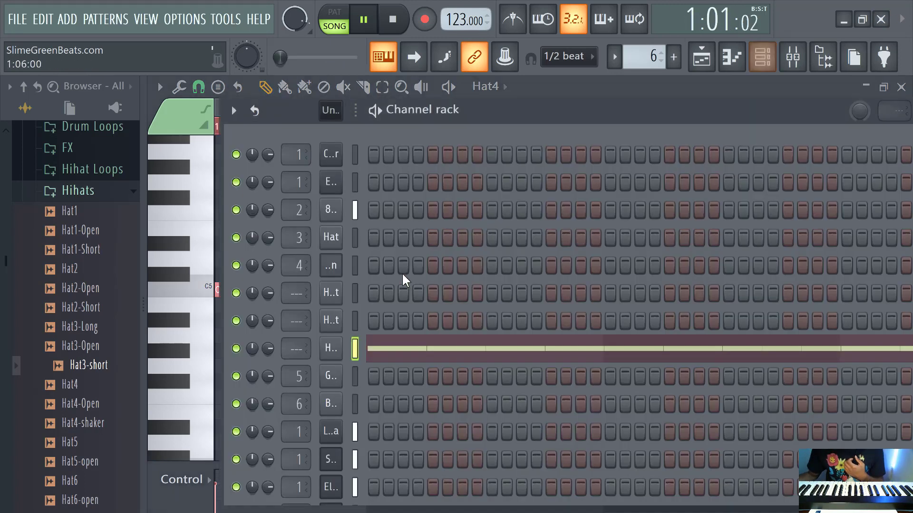
scroll(296, 349, up, 3)
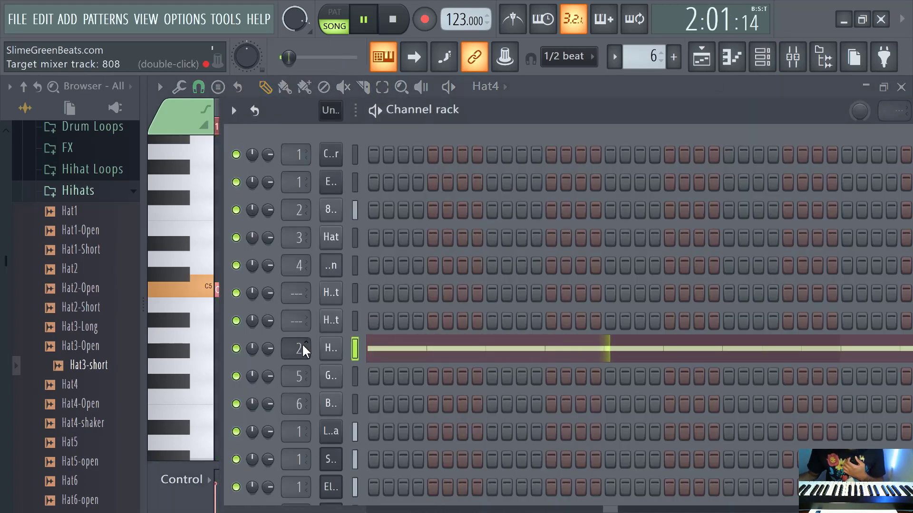
click(793, 57)
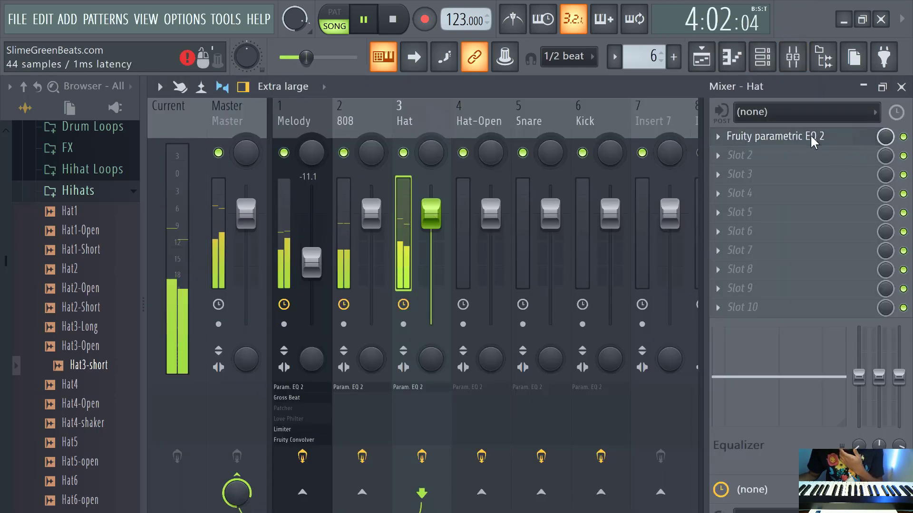
click(775, 137)
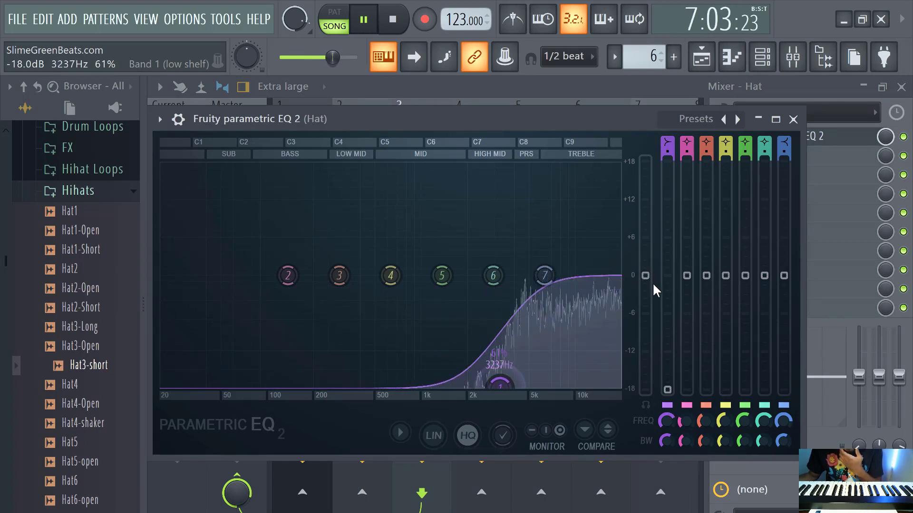
drag(496, 381, 479, 386)
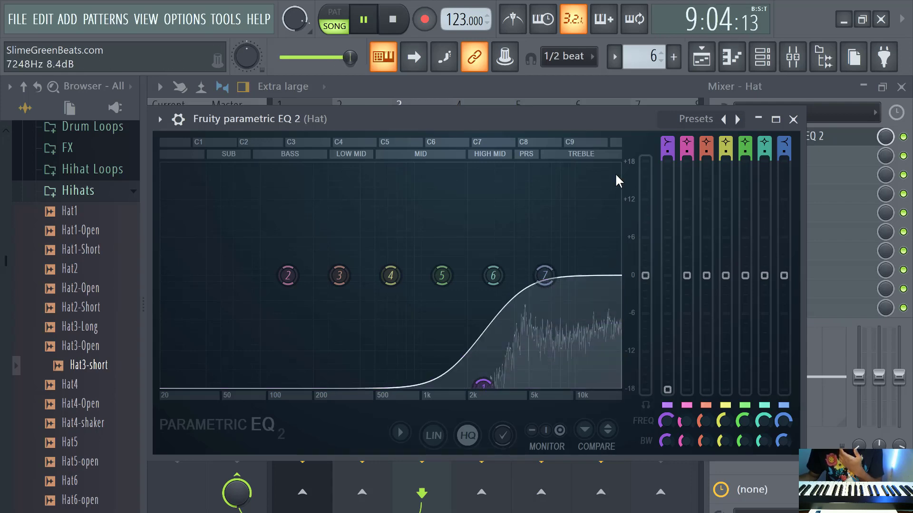
click(701, 57)
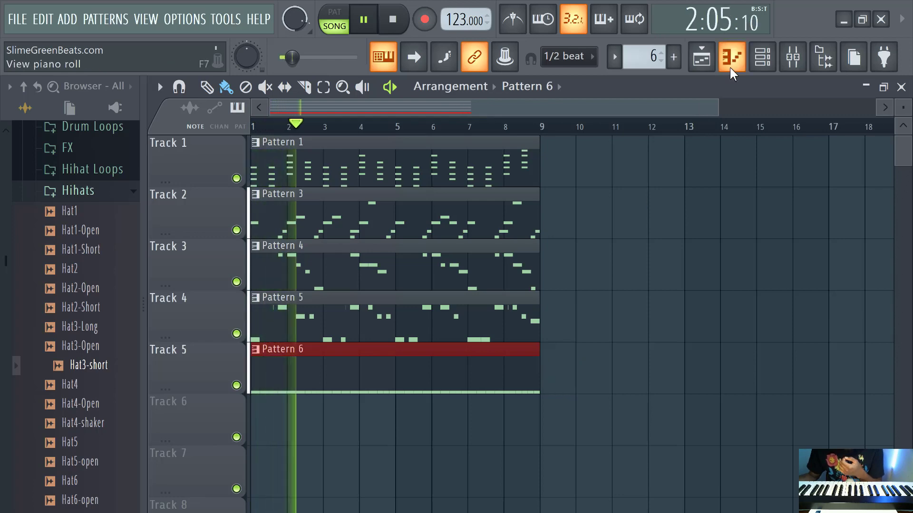
click(744, 62)
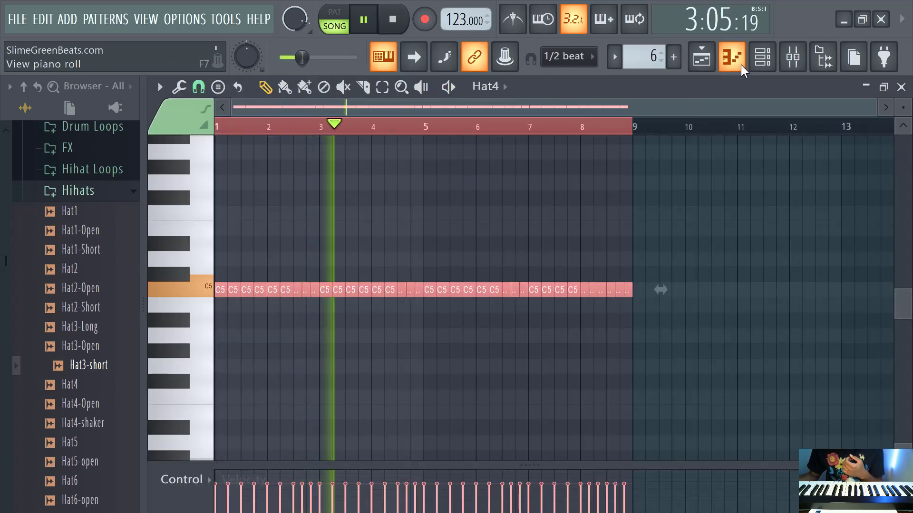
click(740, 63)
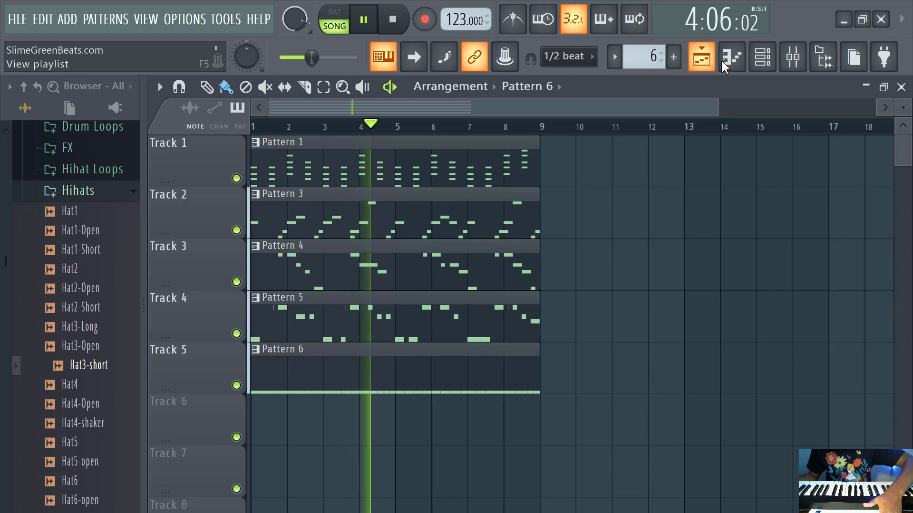
Show the channel rack and expand the Dirt Open (Vol. 2) sample folder inside the Apollo Vol. 2 kit in the browser.
click(769, 56)
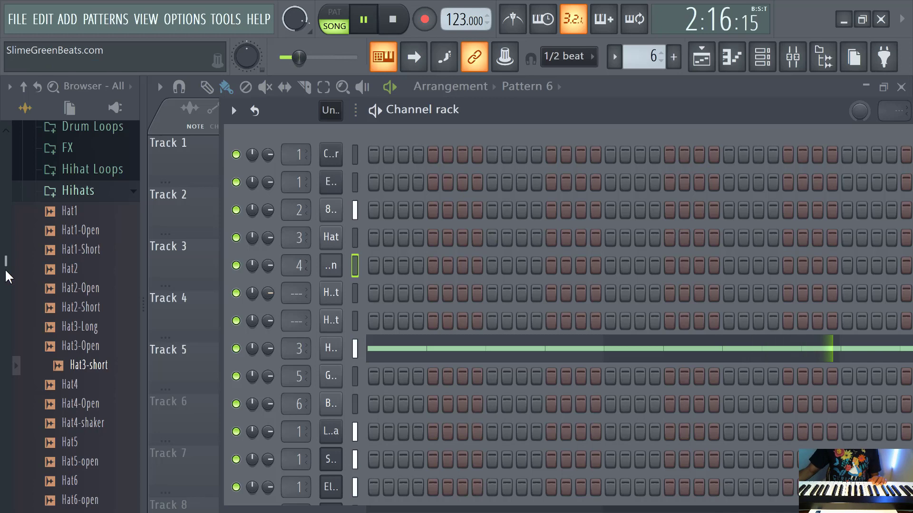
scroll(51, 214, up, 10)
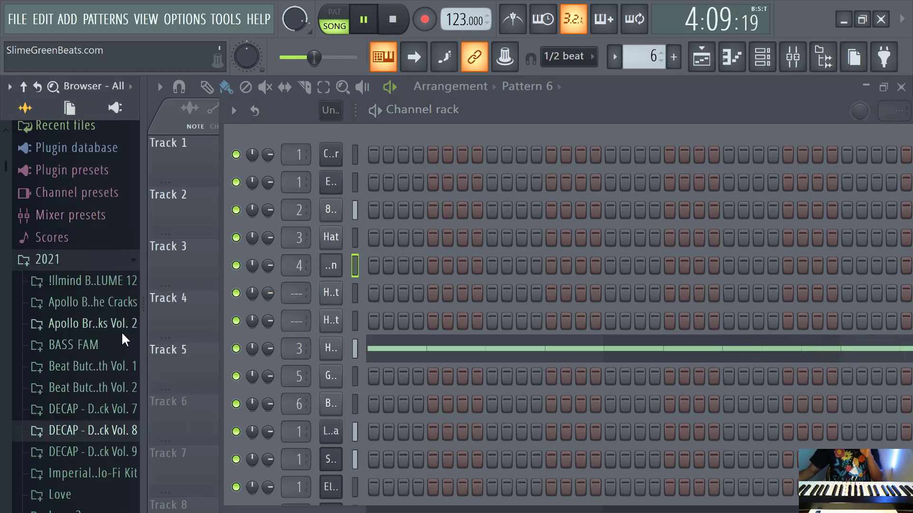
click(108, 318)
scroll(94, 366, down, 5)
scroll(86, 242, up, 3)
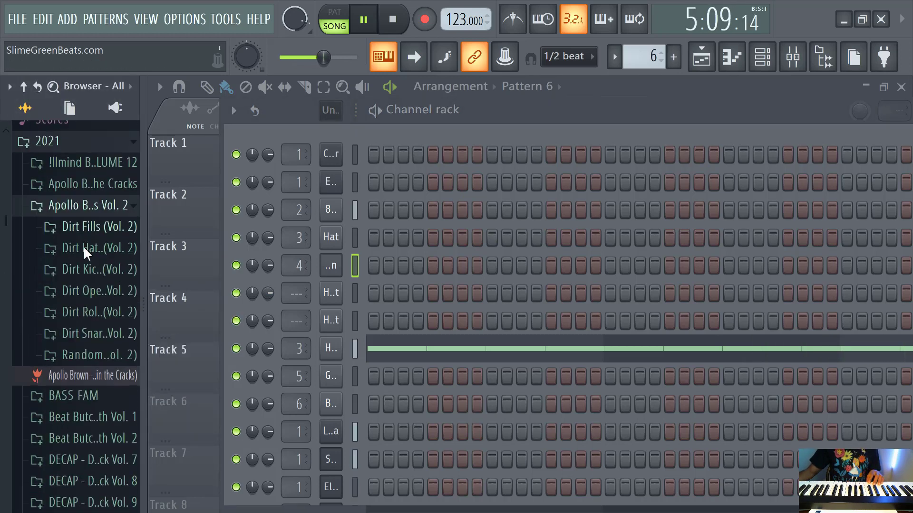
click(99, 293)
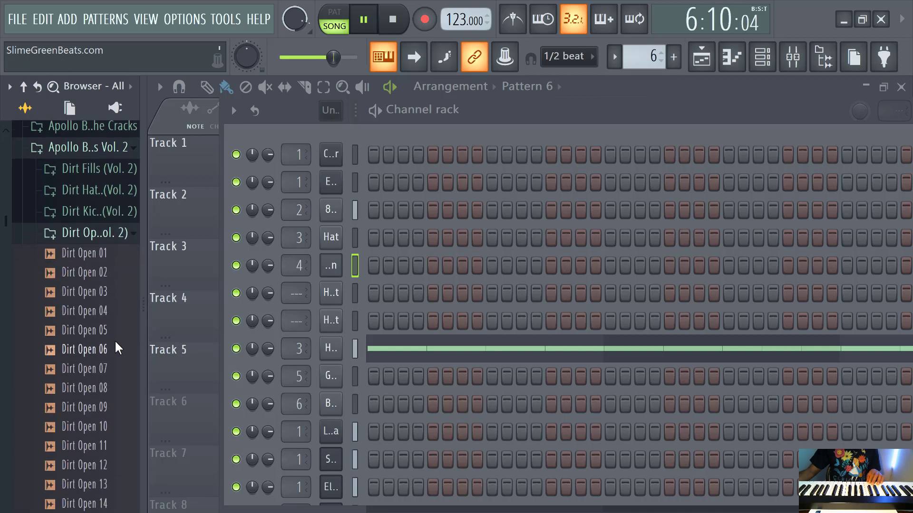
Audition the open hat samples from Dirt Open 06 to Dirt Open 14, and add Dirt Open 14 to the channel rack as a new channel.
click(115, 348)
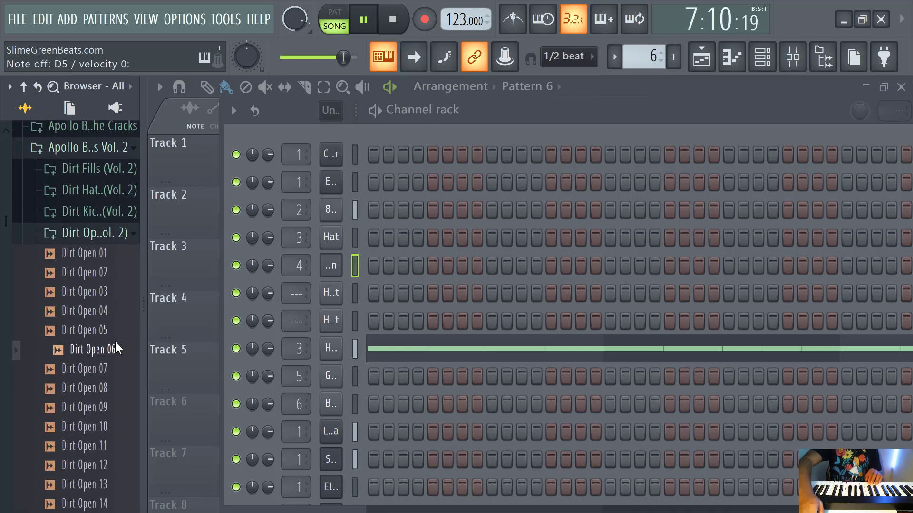
key(Down)
key(Down)
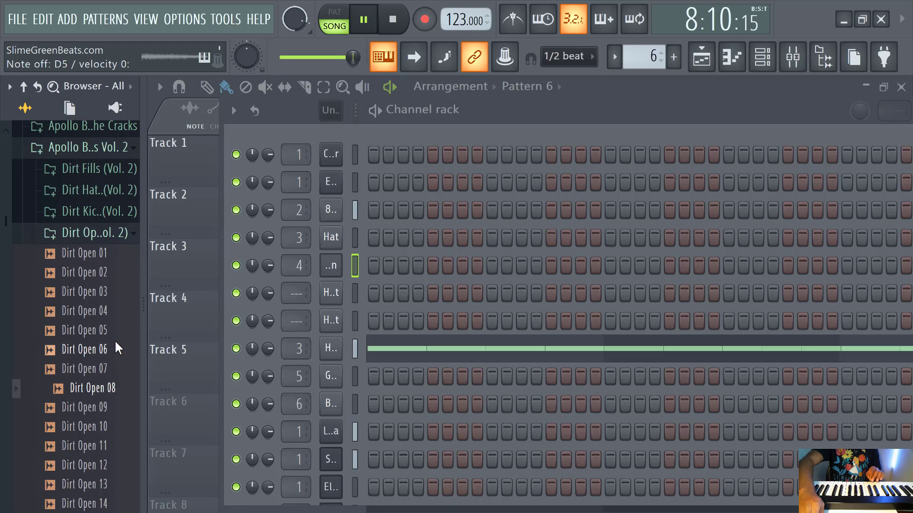
key(Down)
key(Down)
key(Down)
key(Down)
key(Down)
key(Down)
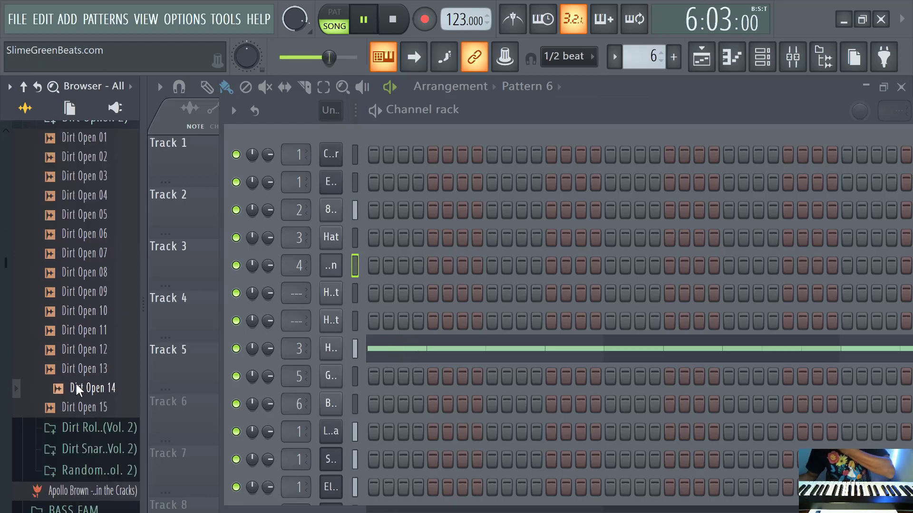
drag(80, 389, 318, 280)
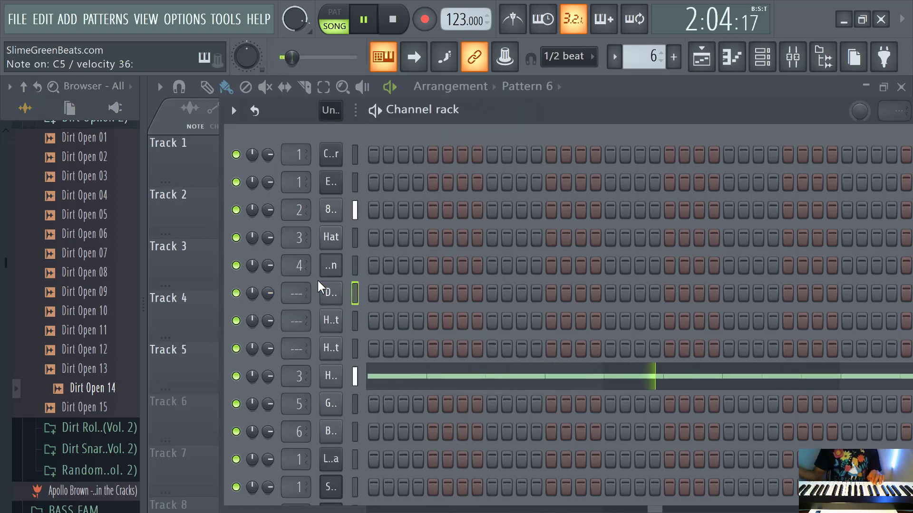
Stop playback, switch to the new Pattern 7 and place it at bar 1 of Track 6 in the playlist.
click(697, 54)
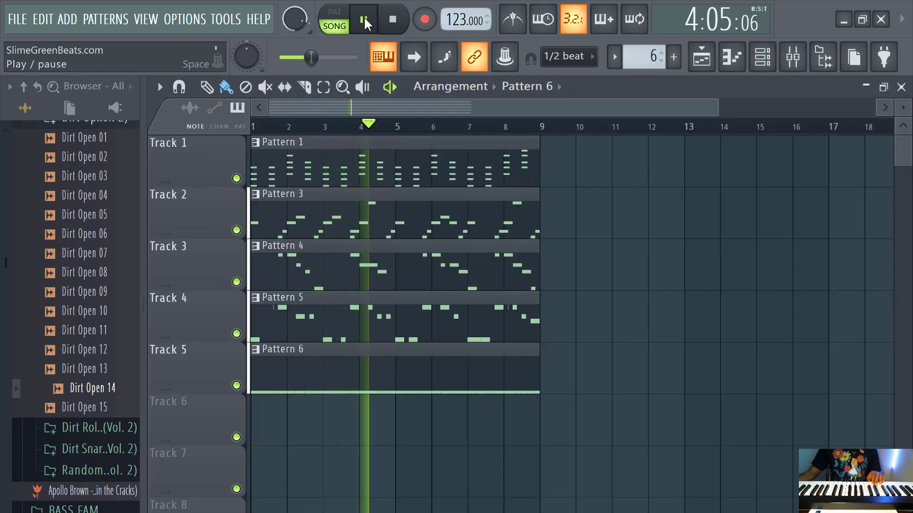
click(386, 23)
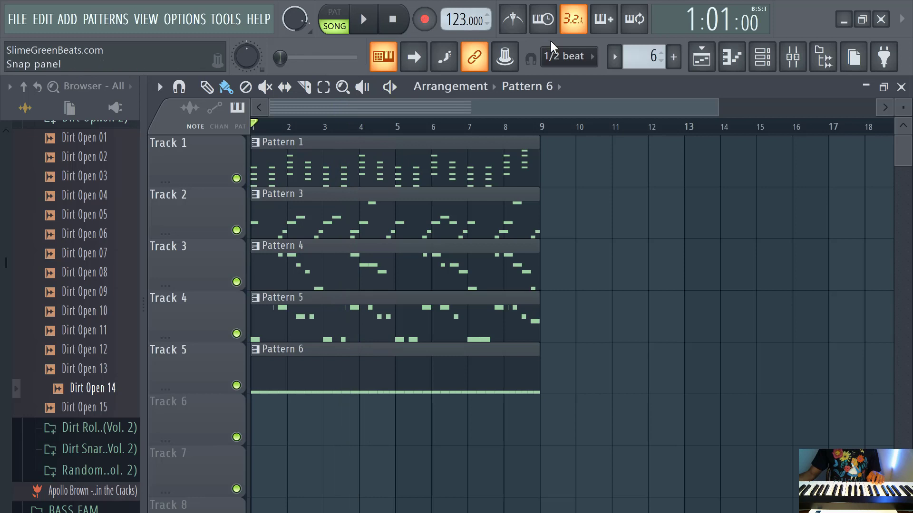
click(673, 57)
click(688, 77)
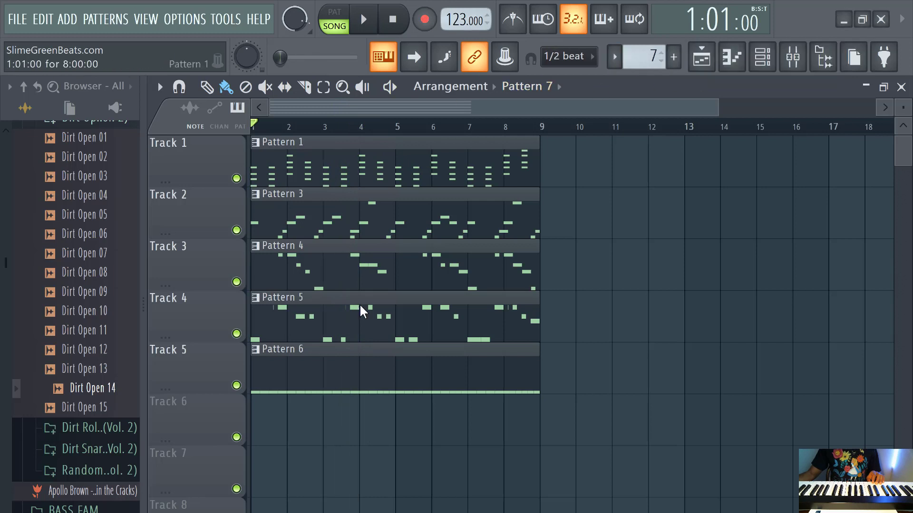
click(272, 413)
Record C5 open hat hits on the last beat of bars 1, 3, 5 and 7 into Pattern 7, and disarm recording.
click(425, 20)
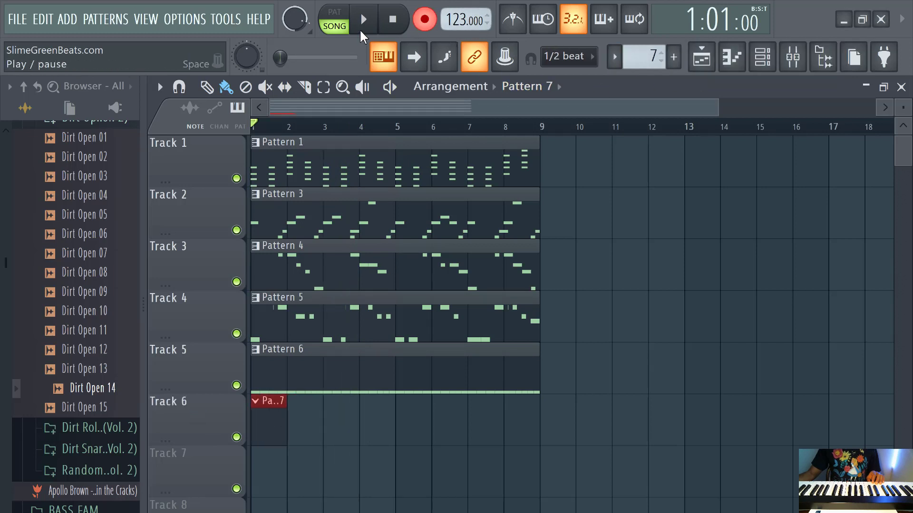
click(363, 23)
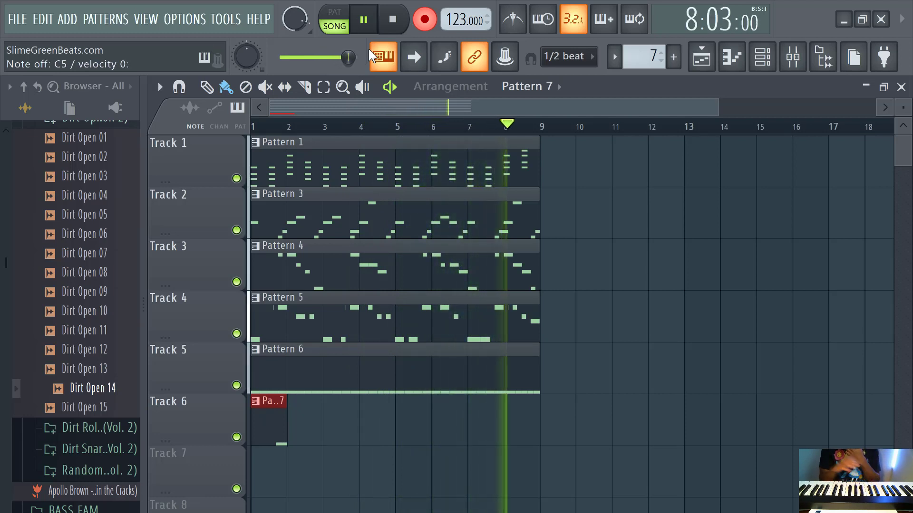
click(428, 19)
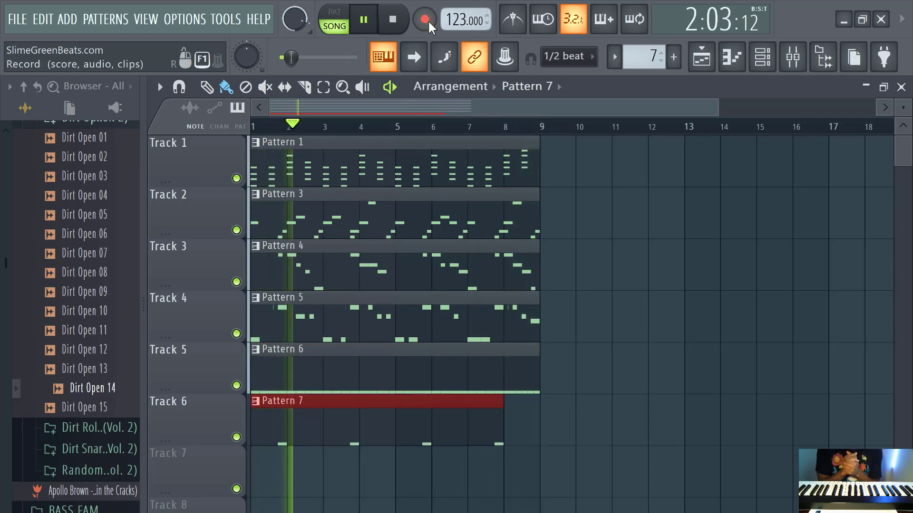
Select all Dirt Open 14 notes in Pattern 7 and nudge them slightly later, moving the bar 5 note to 5:13:01.
double_click(329, 400)
key(ctrl+a)
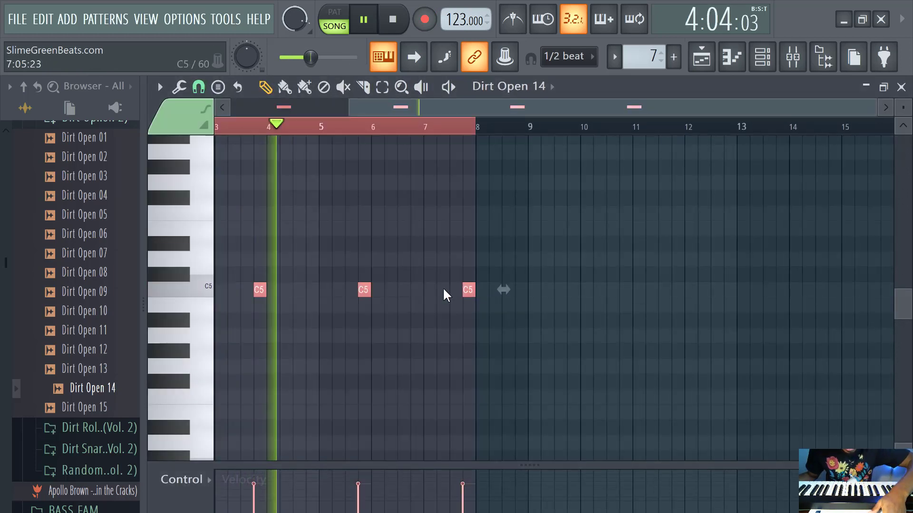
scroll(442, 287, up, 10)
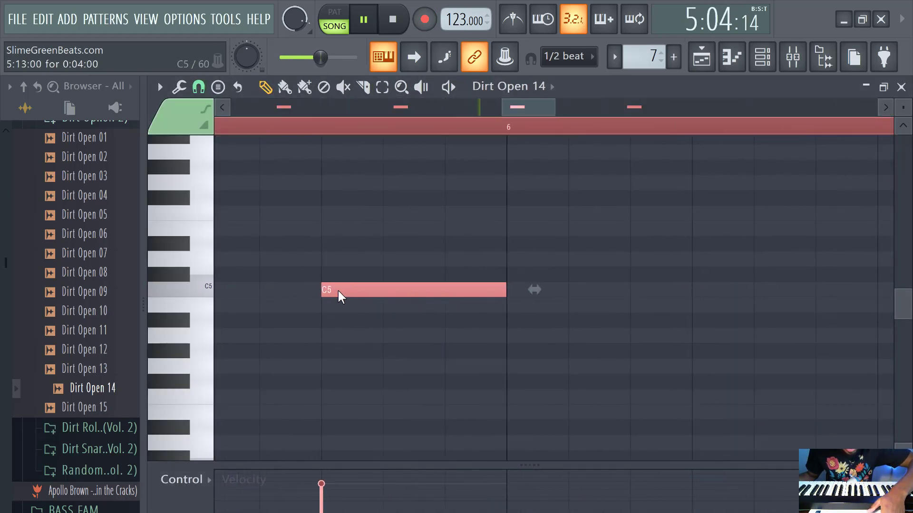
scroll(335, 290, up, 2)
drag(335, 289, 338, 289)
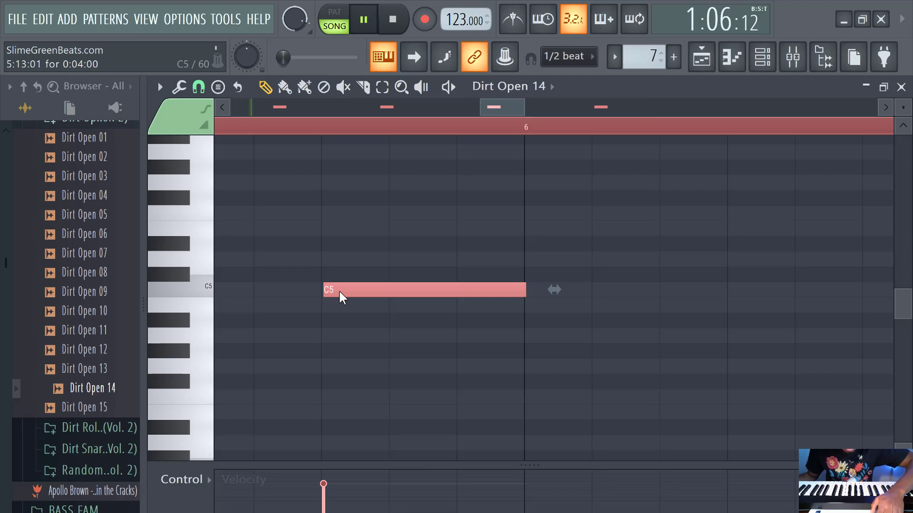
scroll(351, 291, down, 8)
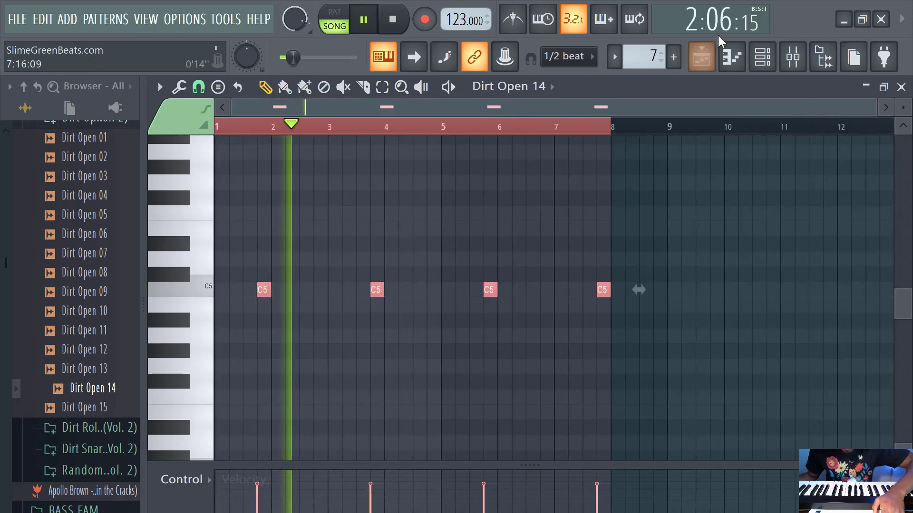
Route the Dirt Open 14 channel to mixer track 3 in the channel rack.
click(762, 56)
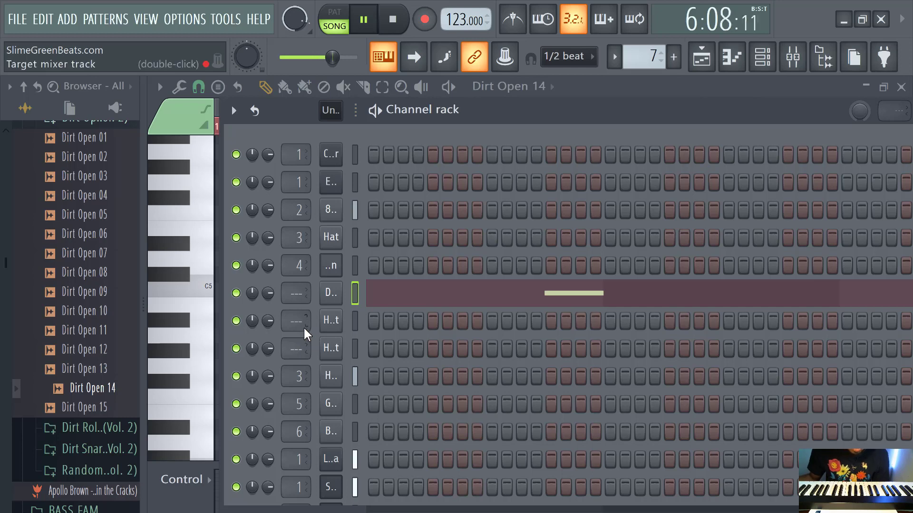
drag(293, 291, 295, 271)
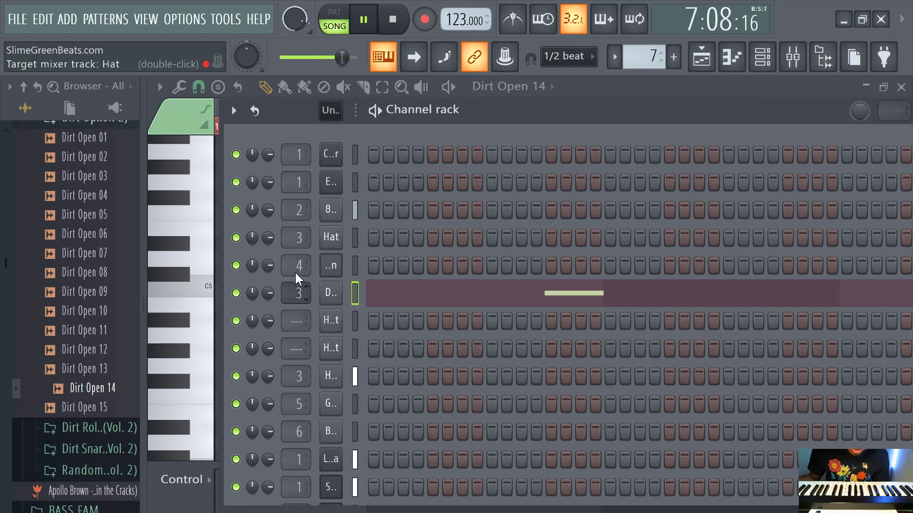
Select the kick channel routed to mixer track 6, switch to the new Pattern 8 and show the playlist.
scroll(353, 342, down, 2)
click(355, 350)
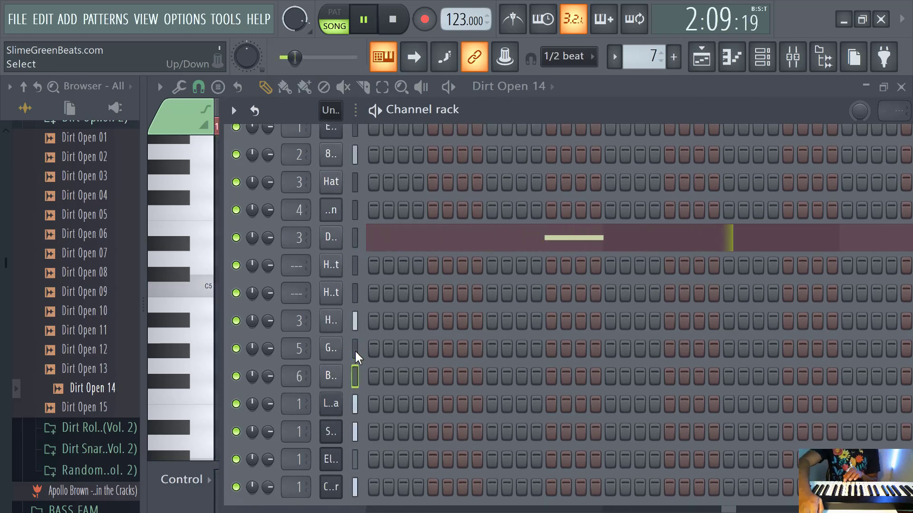
key(Down)
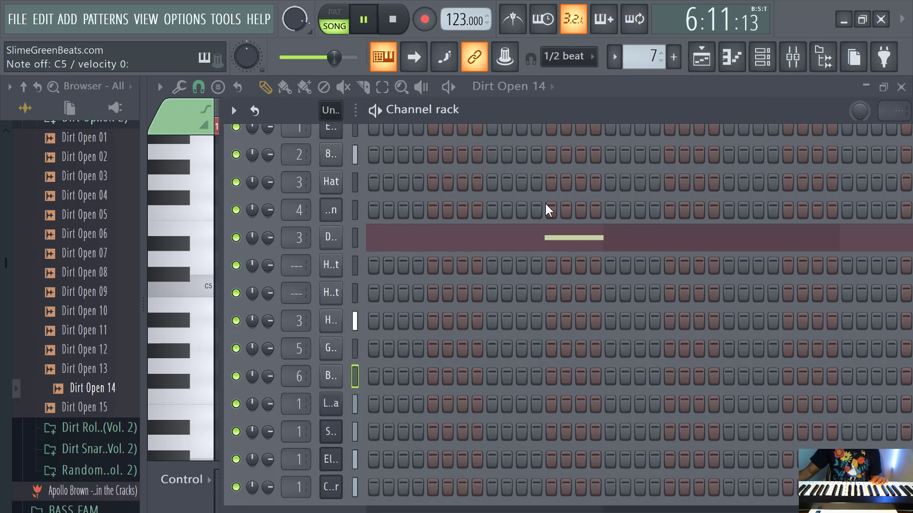
click(674, 64)
click(695, 74)
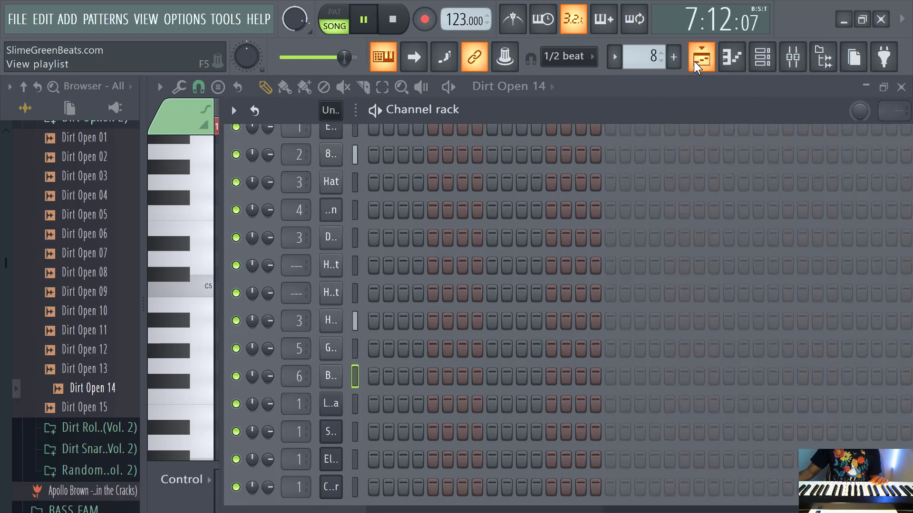
click(699, 59)
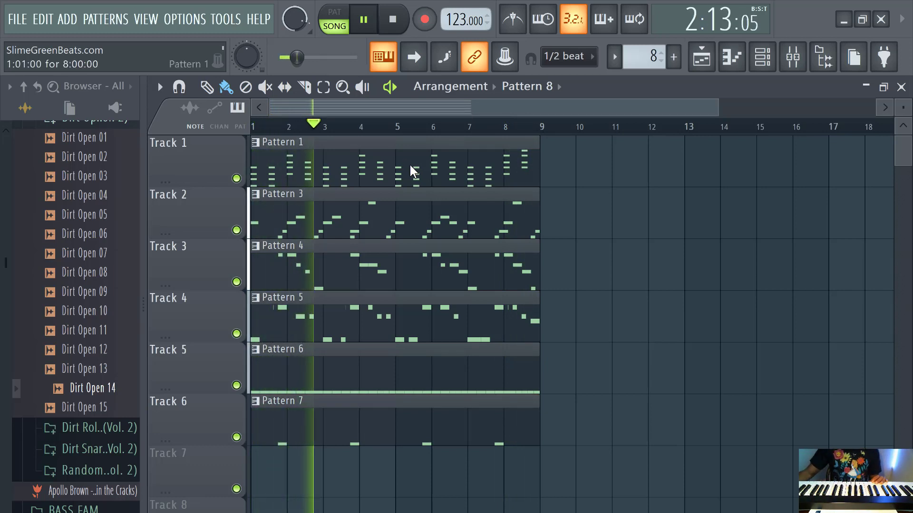
Stop playback and hide the browser to give the playlist the full window width.
scroll(379, 290, down, 2)
scroll(546, 228, up, 1)
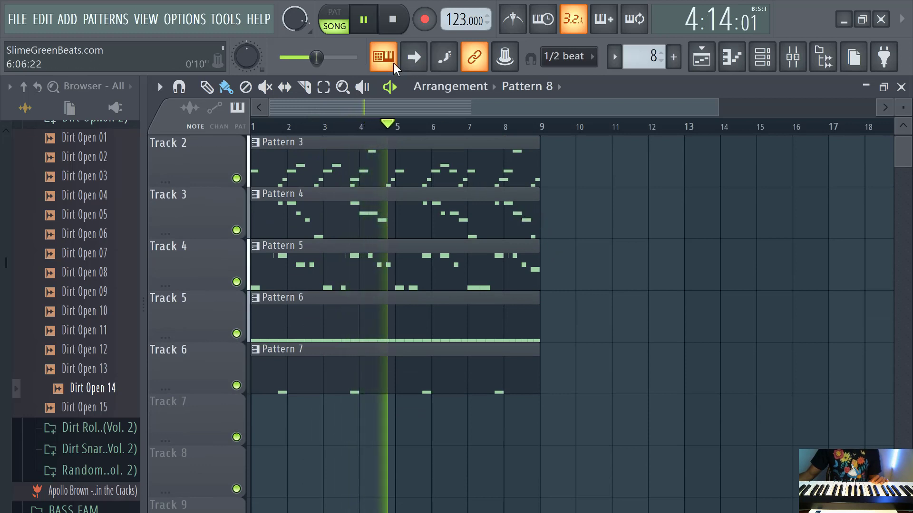
click(390, 20)
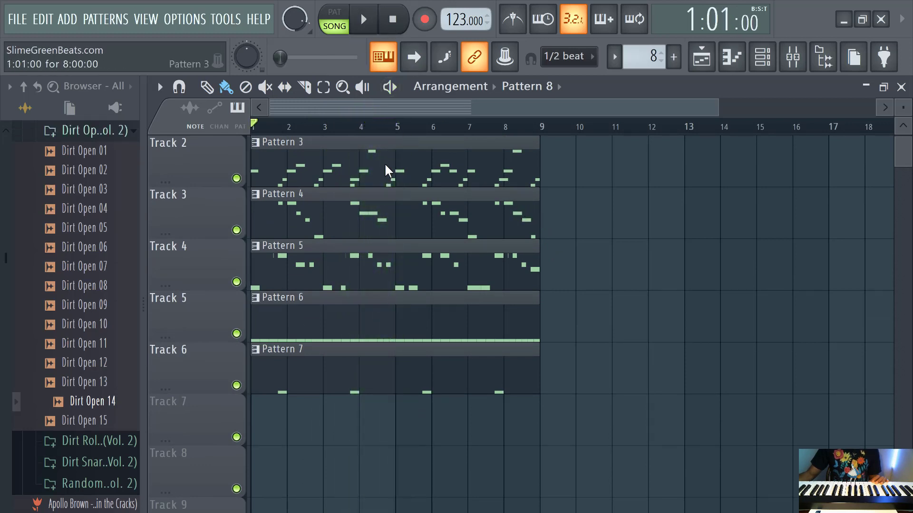
click(814, 62)
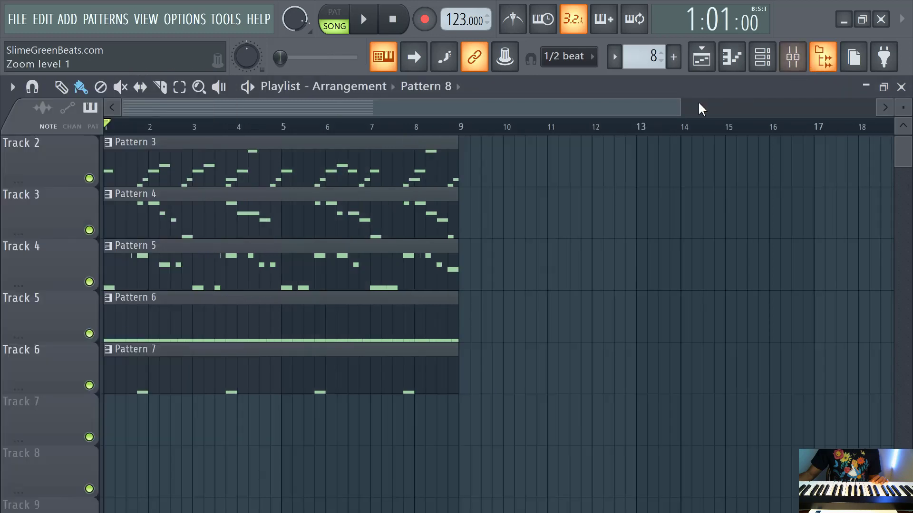
scroll(430, 214, up, 1)
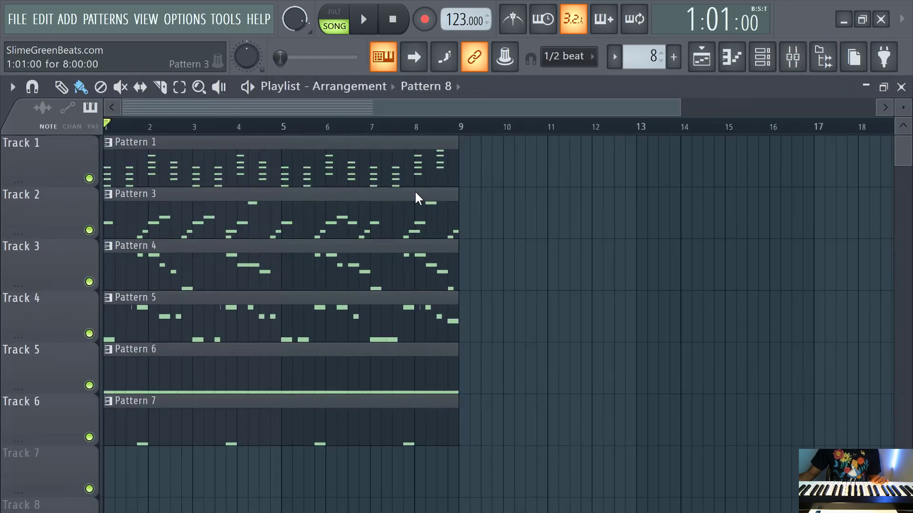
Set the audio input of the mixer's Insert 8 track to the mono source In 1.
click(793, 57)
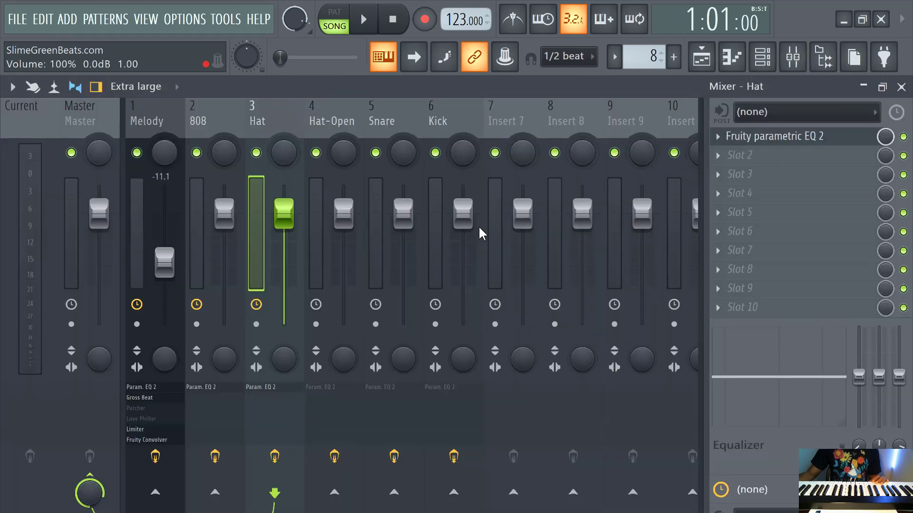
click(545, 205)
click(750, 112)
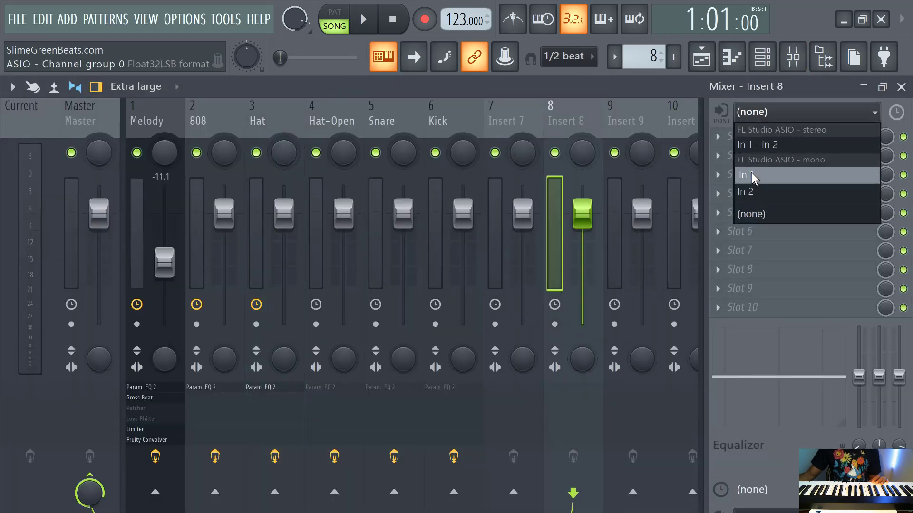
click(751, 176)
Return to the playlist, turn on loop recording and start the song.
click(702, 57)
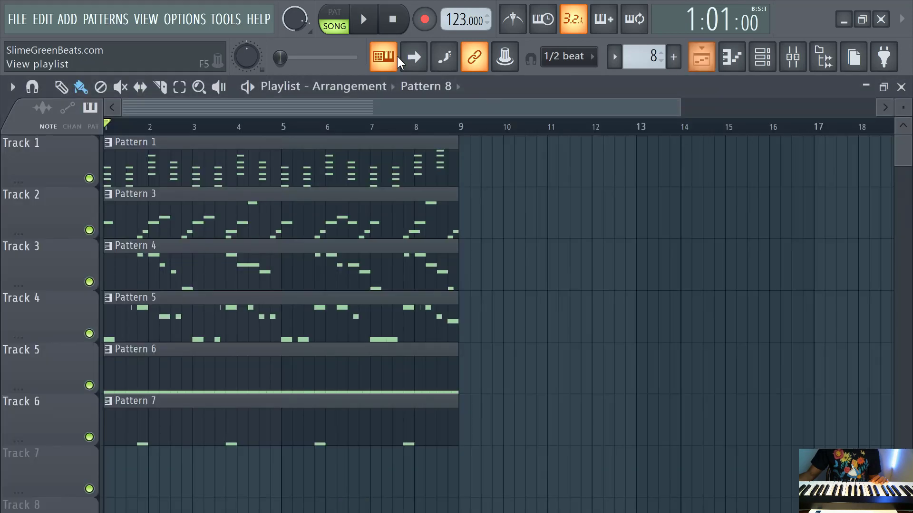
click(637, 25)
key(space)
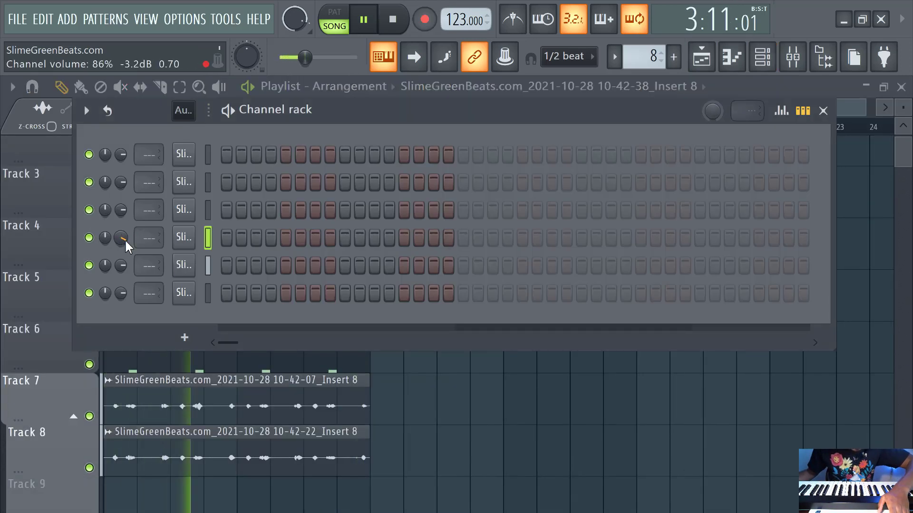
Return to the playlist and place a Pattern 8 clip at the start of Track 9.
click(702, 56)
click(700, 58)
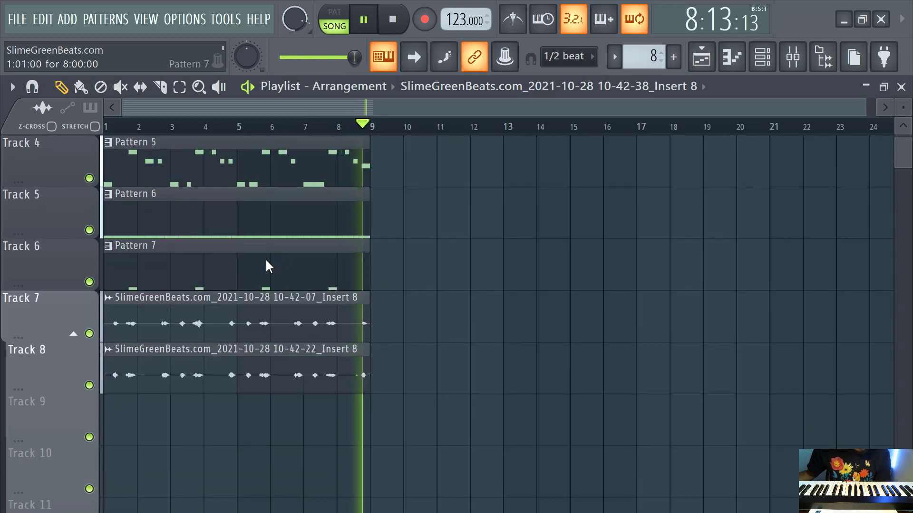
click(674, 57)
key(Return)
scroll(294, 290, down, 4)
click(127, 384)
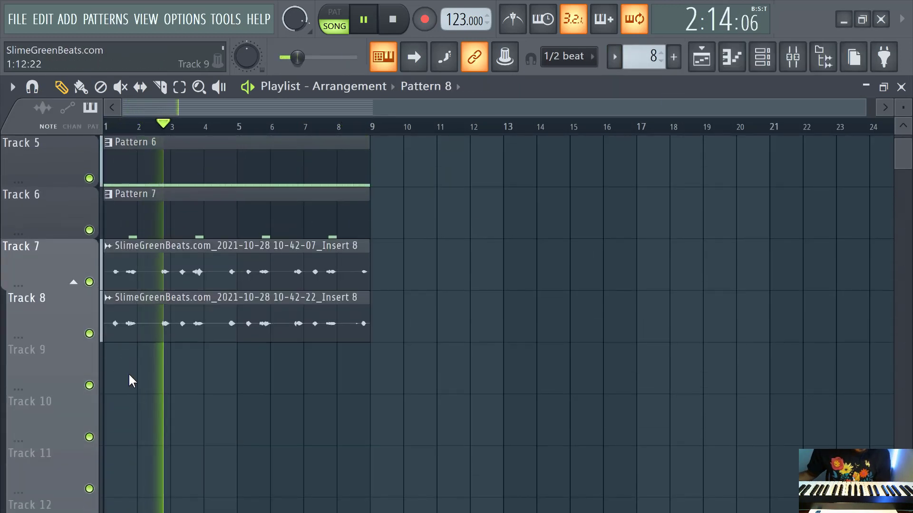
Switch the channel rack filter to show all channels and close the rack.
click(762, 57)
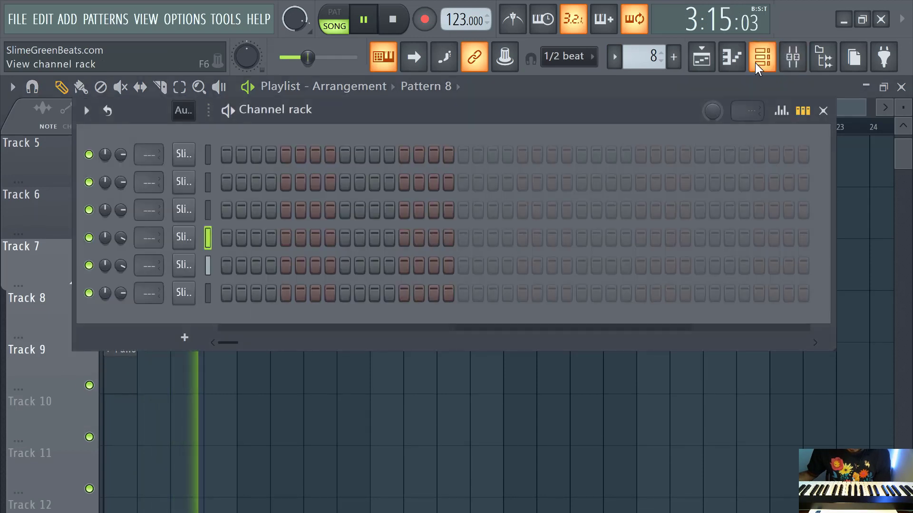
click(195, 112)
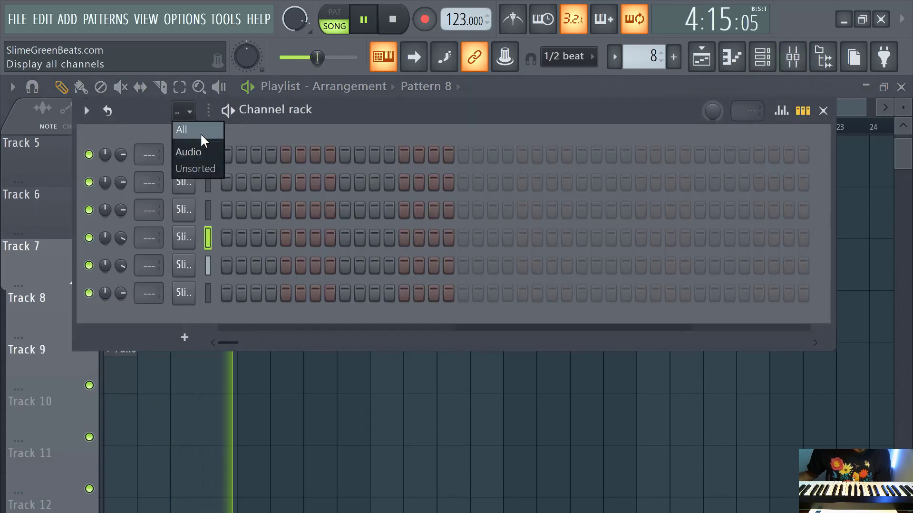
click(201, 131)
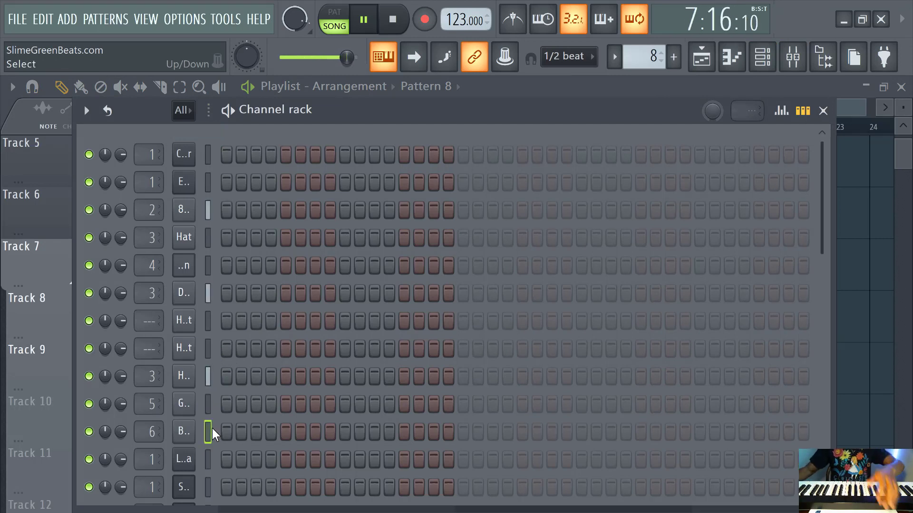
key(F6)
Select all clips on playlist Tracks 1 to 8 and duplicate them directly after the originals, starting at bar 9.
scroll(394, 237, up, 4)
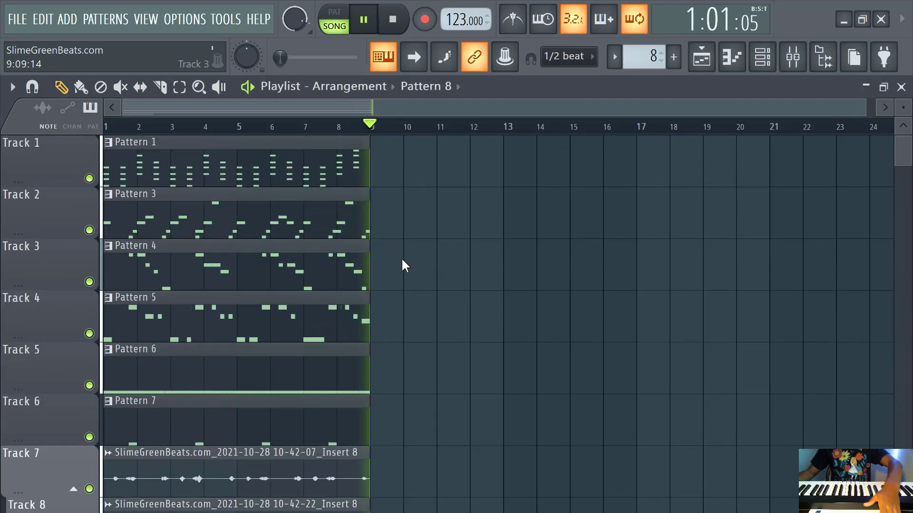
drag(399, 435, 312, 312)
scroll(423, 397, down, 2)
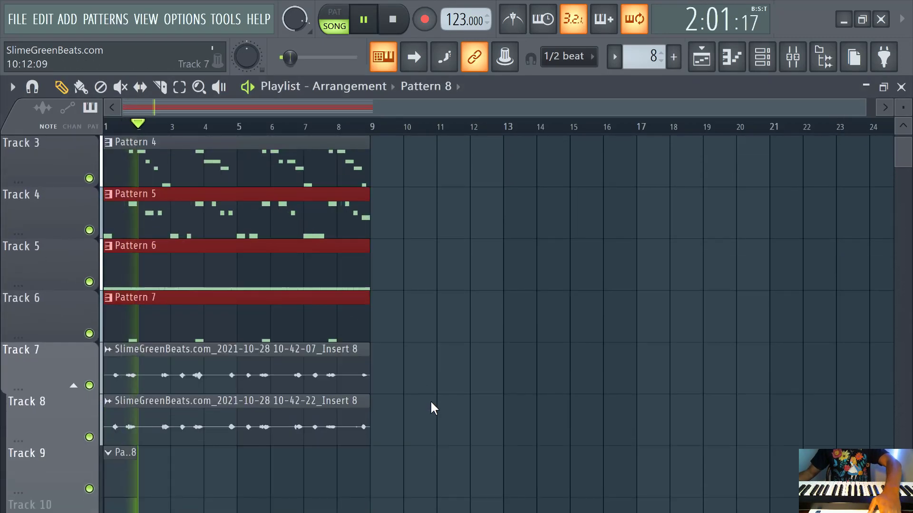
drag(430, 402, 98, 131)
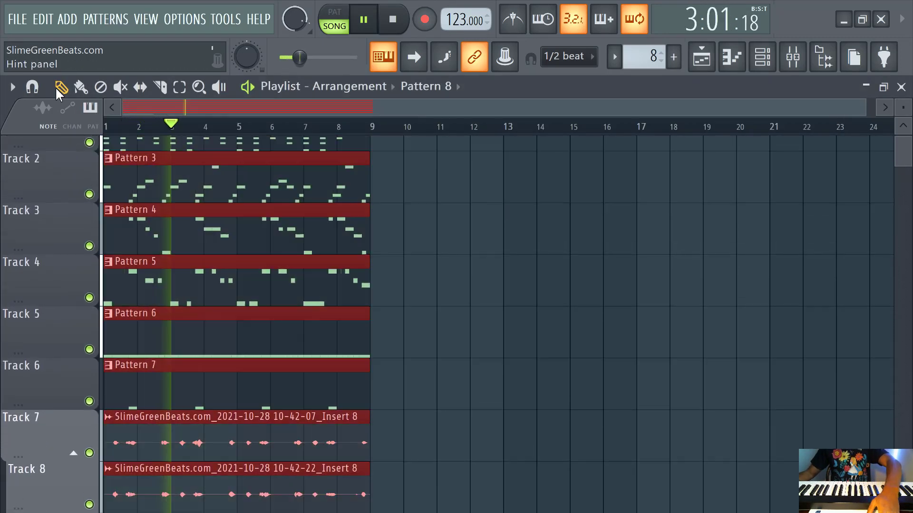
key(ctrl+b)
click(395, 300)
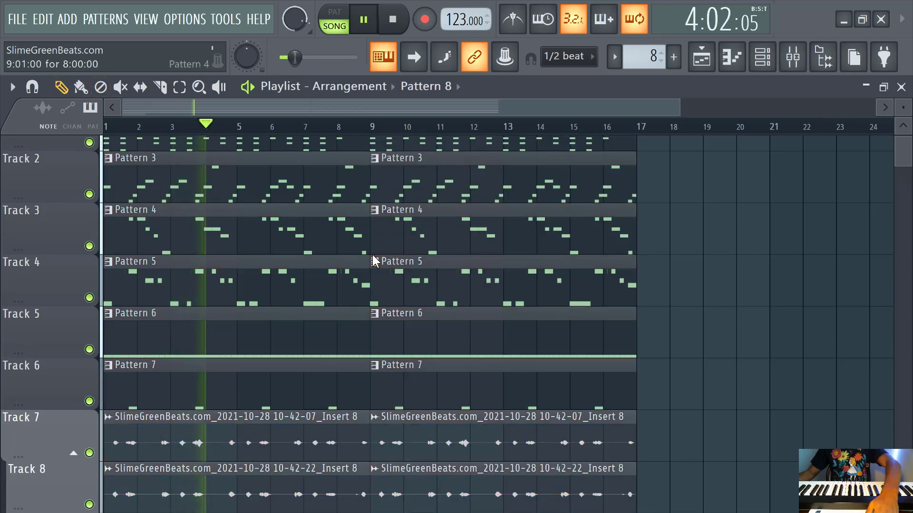
Pause playback and move the song position back to the beginning.
scroll(395, 301, down, 1)
click(363, 19)
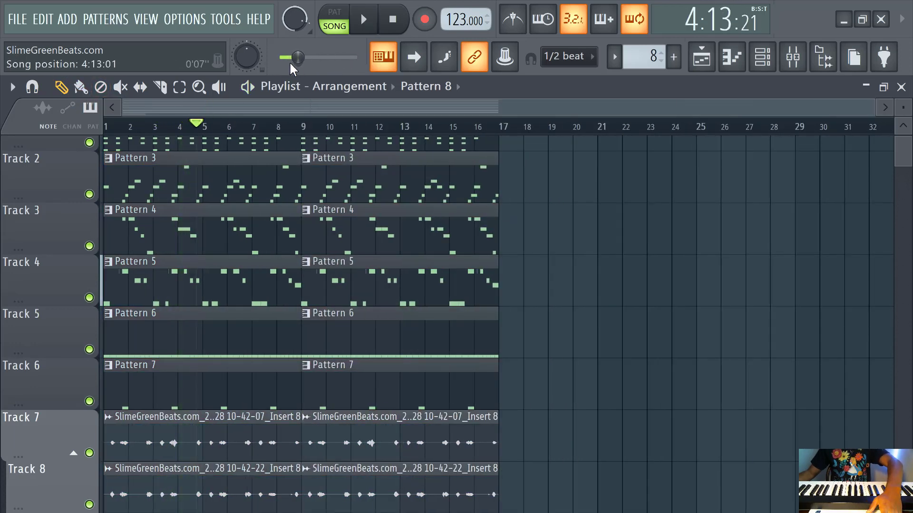
drag(295, 57, 281, 57)
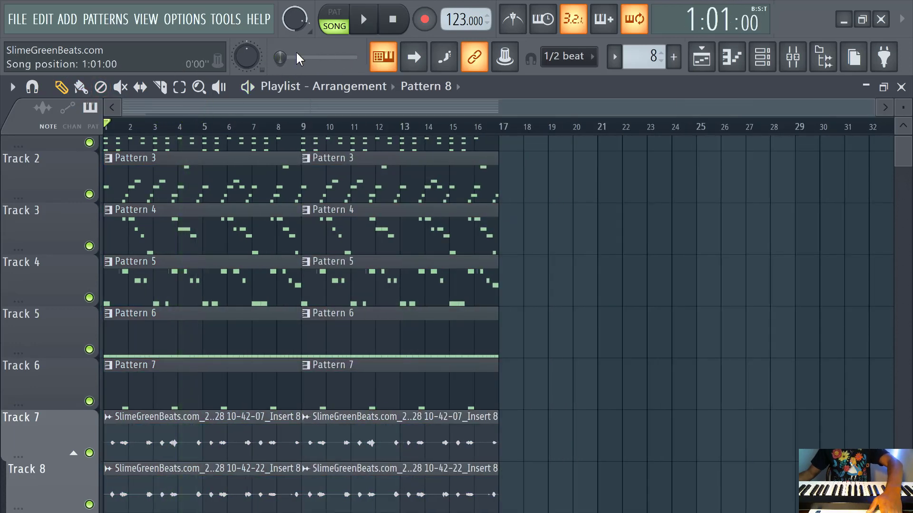
Record a kick and snare performance into Pattern 8 while the song plays, and open the Bullitt Kick 4 notes in the piano roll.
click(762, 56)
scroll(242, 346, down, 3)
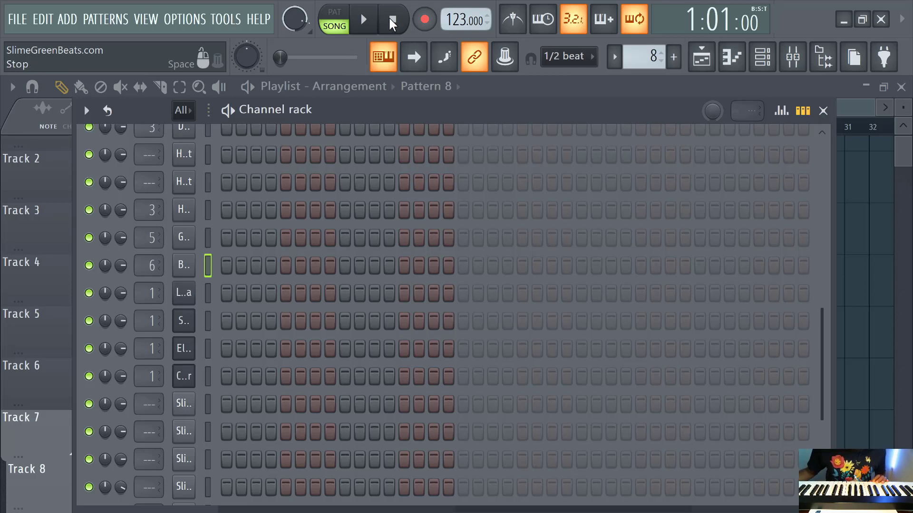
click(424, 19)
click(364, 24)
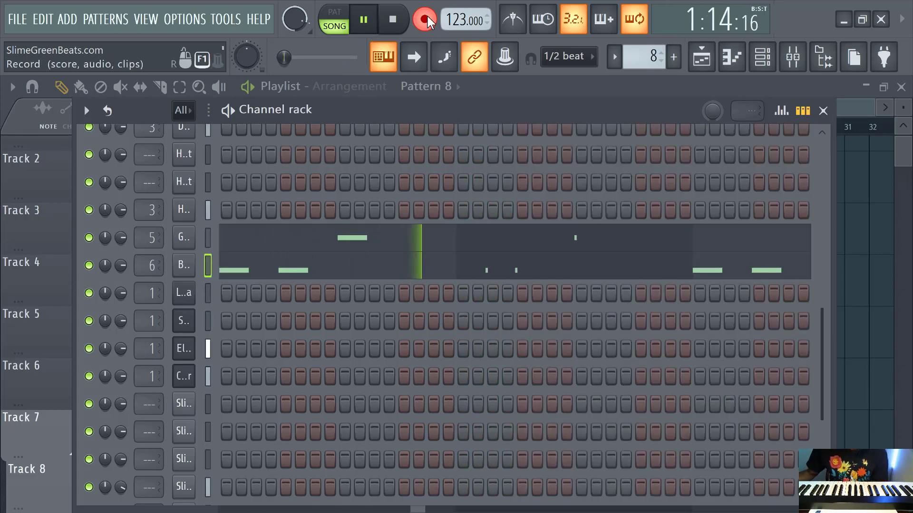
click(732, 57)
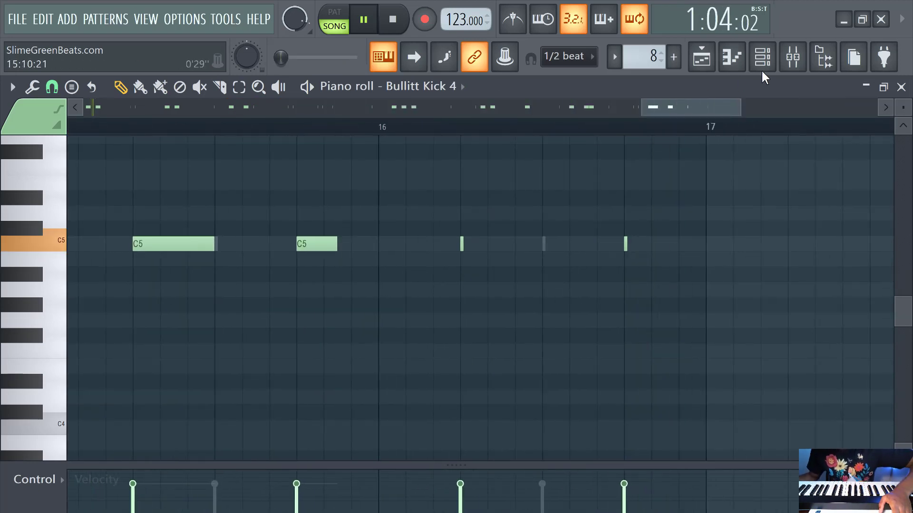
Clone the Bullitt Kick 4 channel and copy the original's notes into the clone.
click(761, 66)
right_click(180, 265)
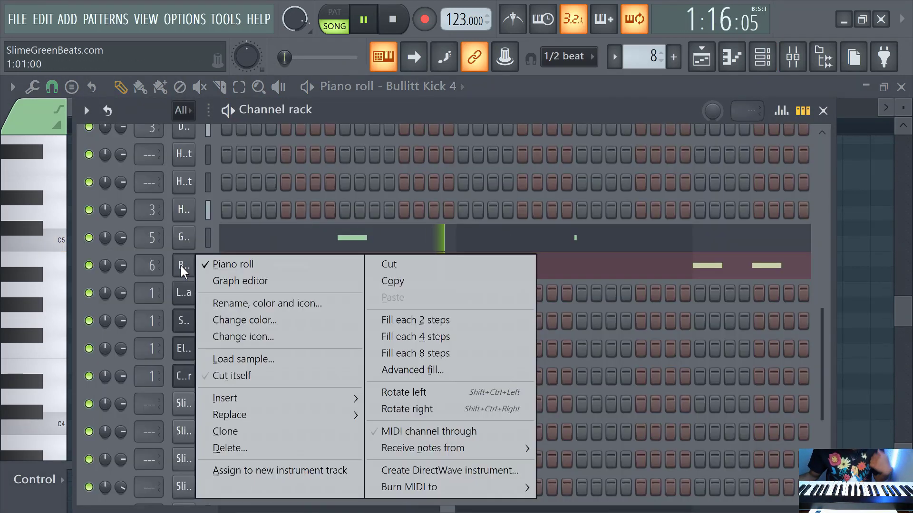
click(228, 431)
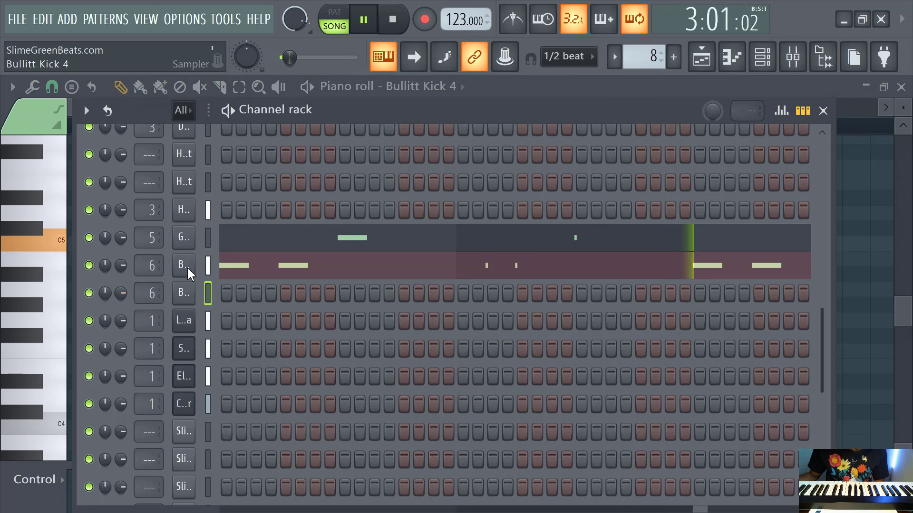
right_click(183, 266)
click(402, 284)
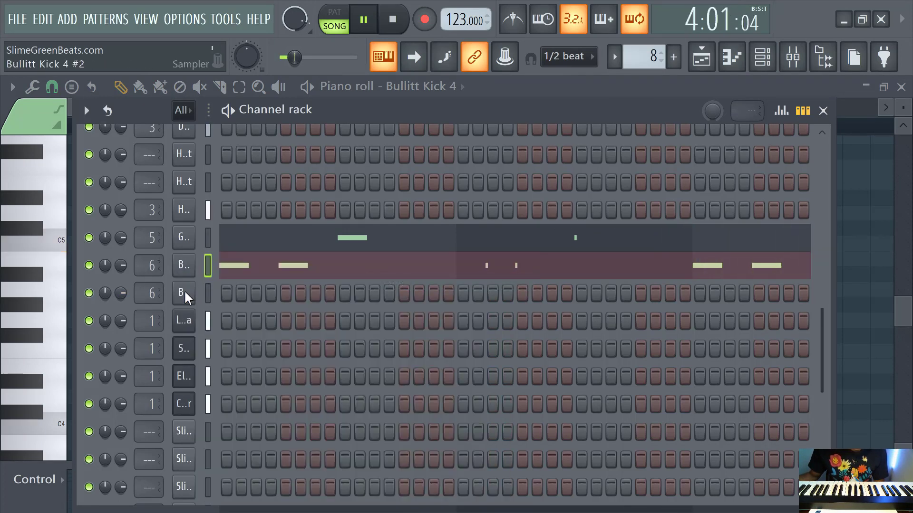
right_click(185, 295)
click(459, 327)
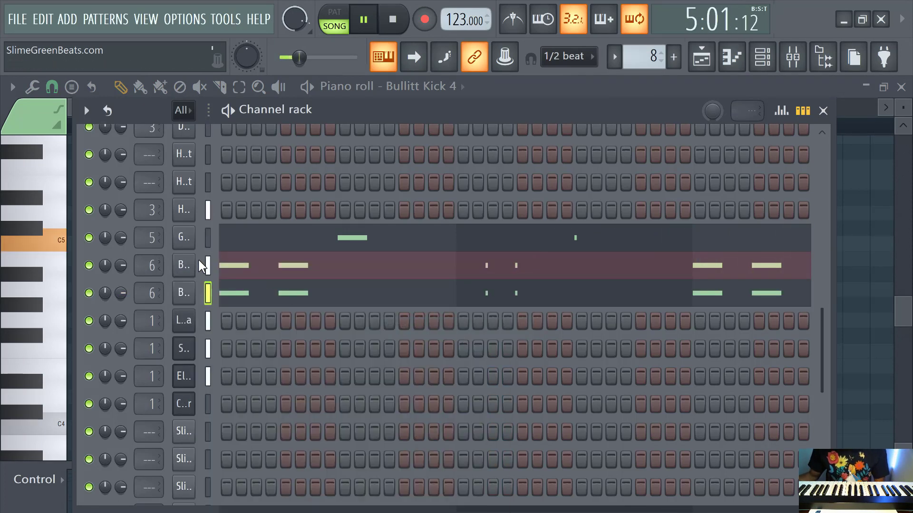
Clone the Gritty 404 Snare channel and copy the original's notes into the cloned snare.
right_click(184, 240)
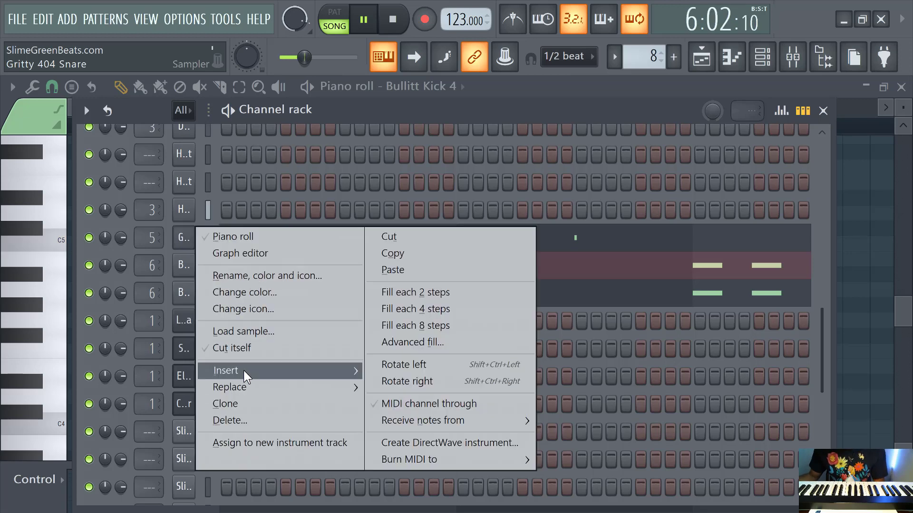
click(227, 403)
right_click(184, 238)
click(392, 253)
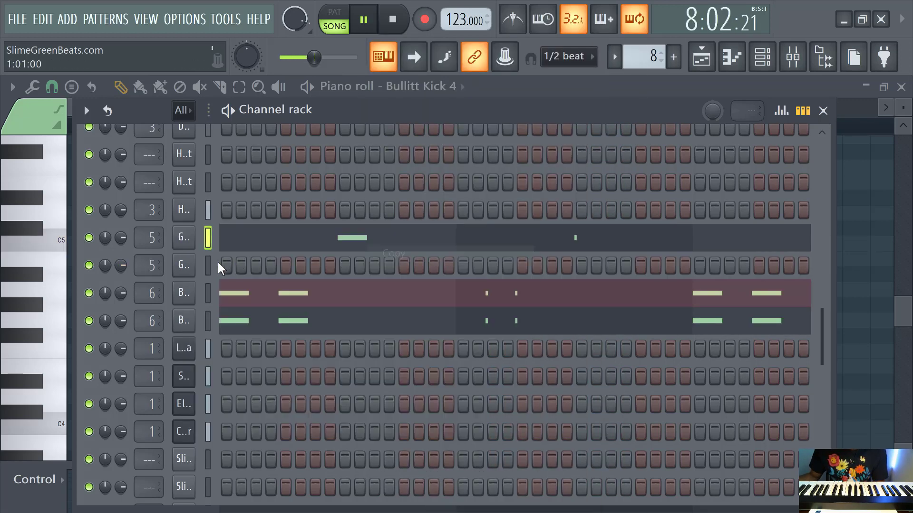
right_click(183, 265)
click(394, 298)
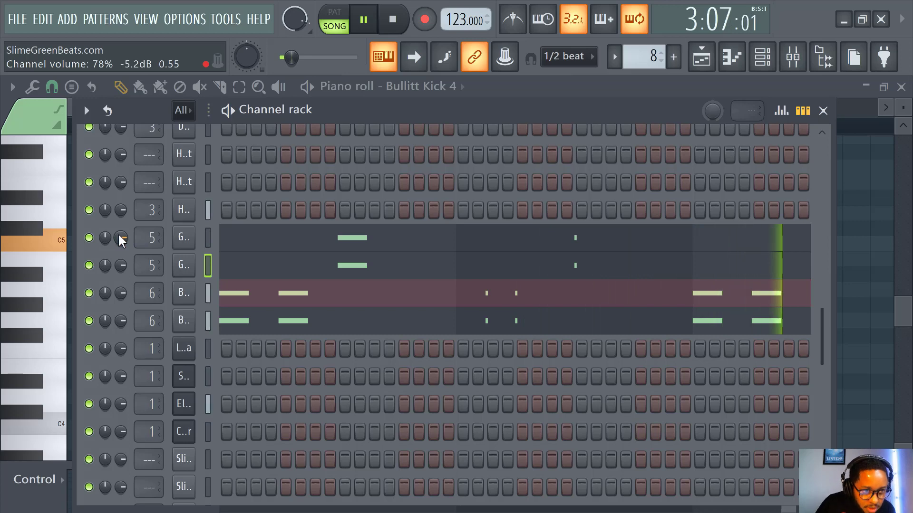
Set the Gritty 404 Snare channel's volume to 71% and paste the same volume onto its clone.
right_click(117, 250)
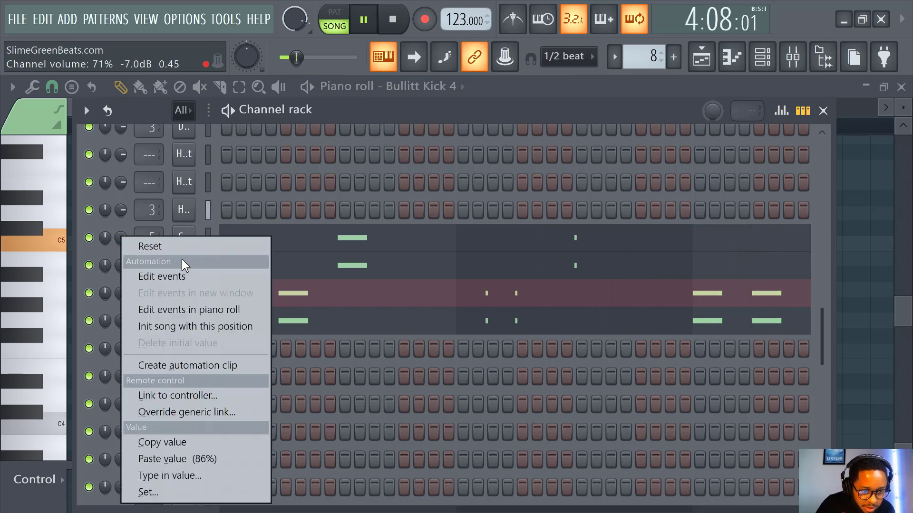
click(161, 447)
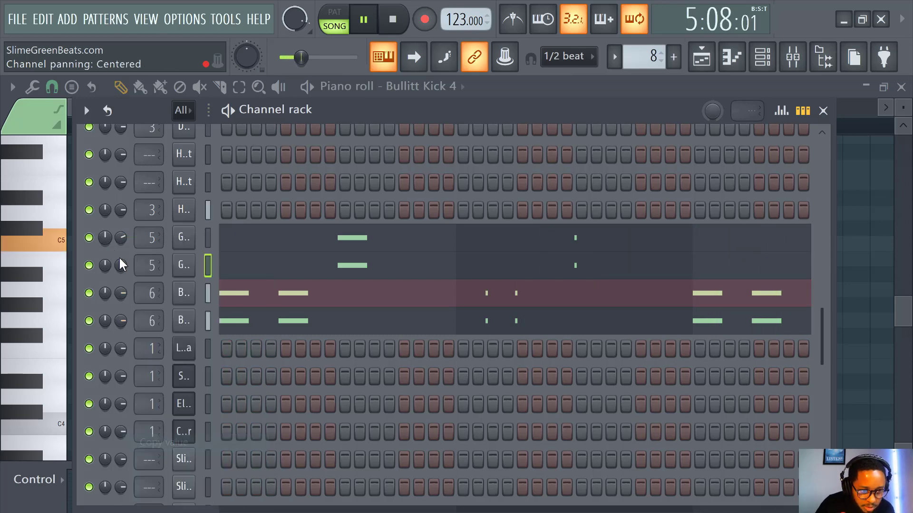
right_click(121, 265)
click(177, 482)
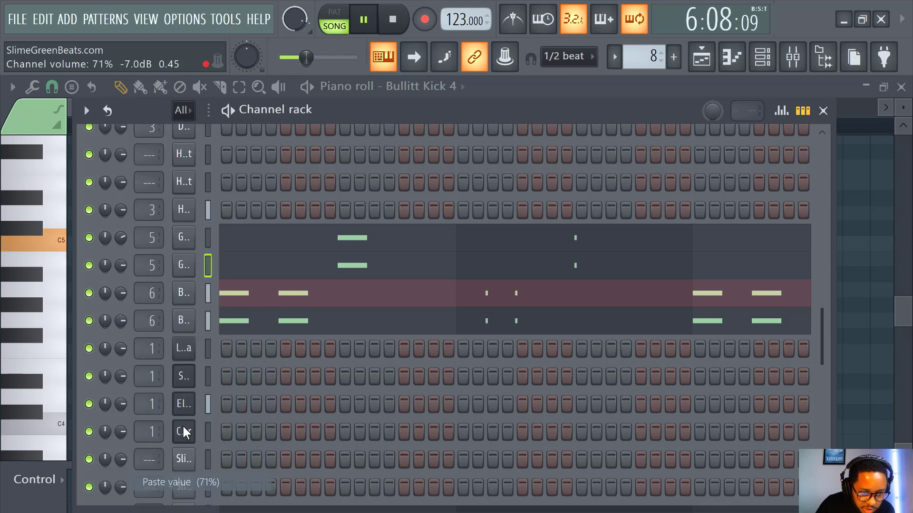
drag(99, 238, 132, 261)
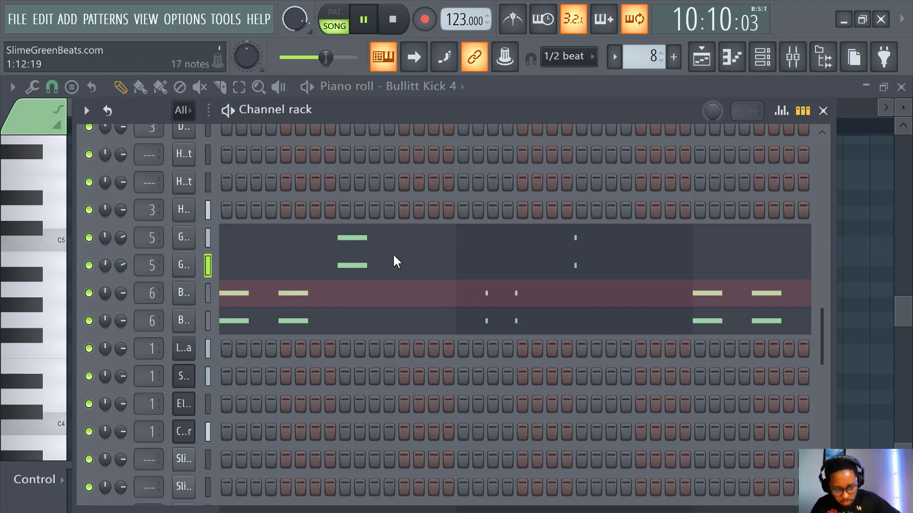
Select all Bullitt Kick 4 notes in the piano roll and shift them one tick later.
click(375, 293)
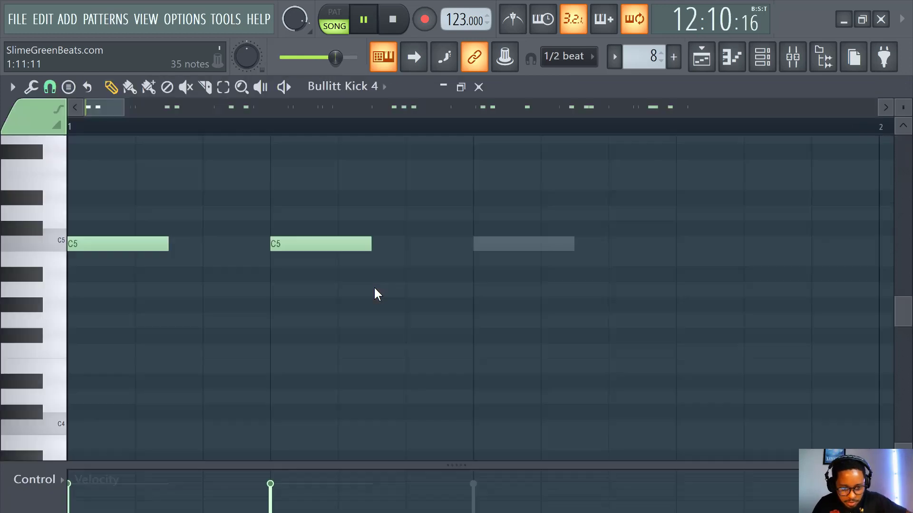
key(ctrl+a)
scroll(478, 241, up, 3)
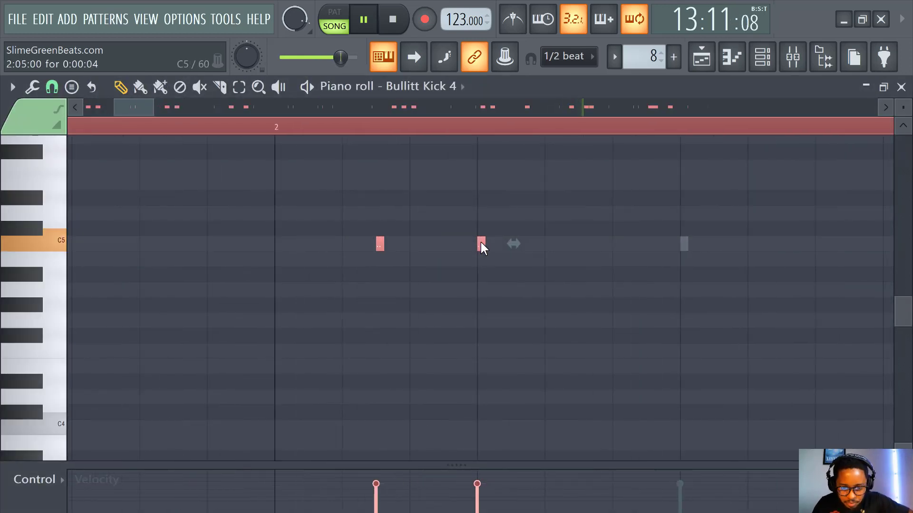
drag(481, 247, 484, 246)
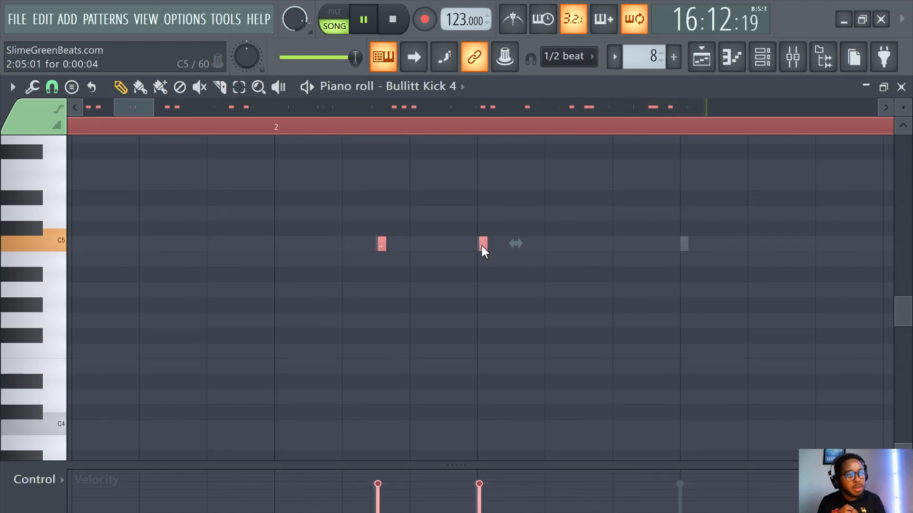
Copy the shifted Bullitt Kick 4 notes and paste them into the cloned kick channel.
click(760, 58)
right_click(184, 293)
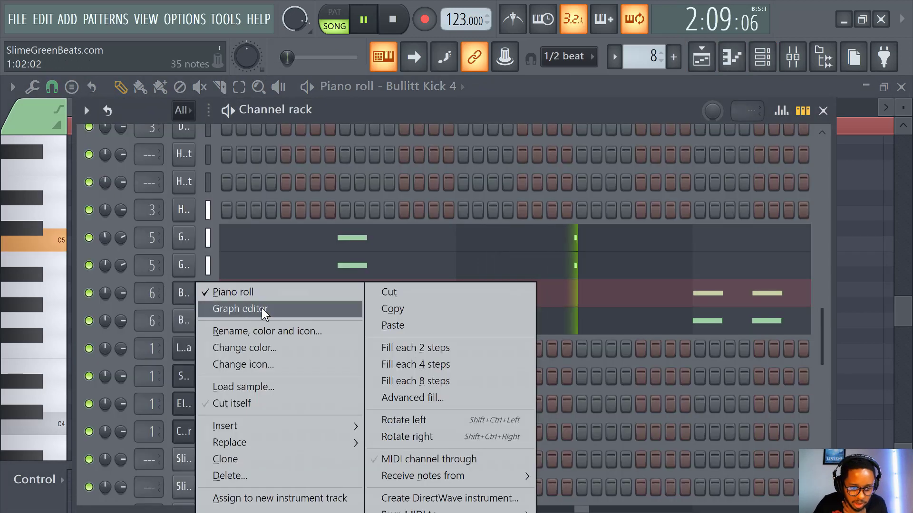
click(403, 314)
right_click(187, 320)
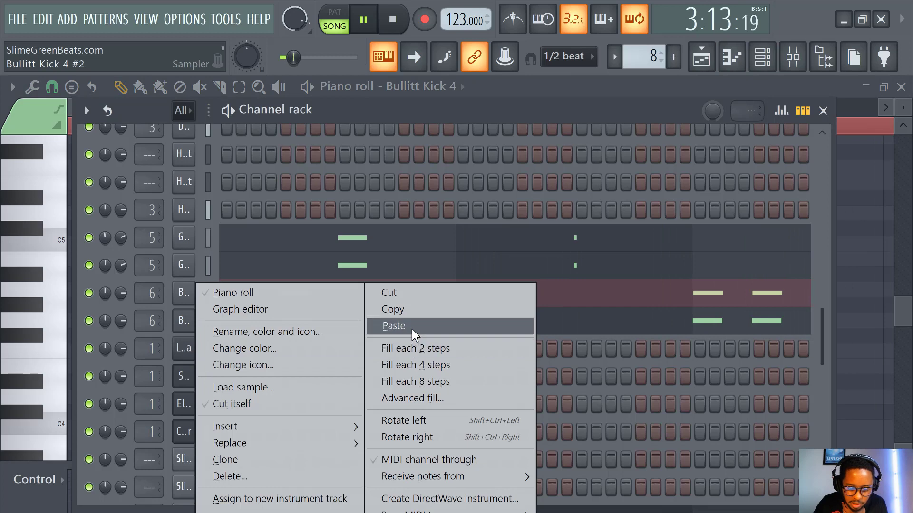
click(412, 328)
In the mixer, raise the stereo separation slightly on Kick and Snare and lower it slightly on Hat and Melody.
click(791, 58)
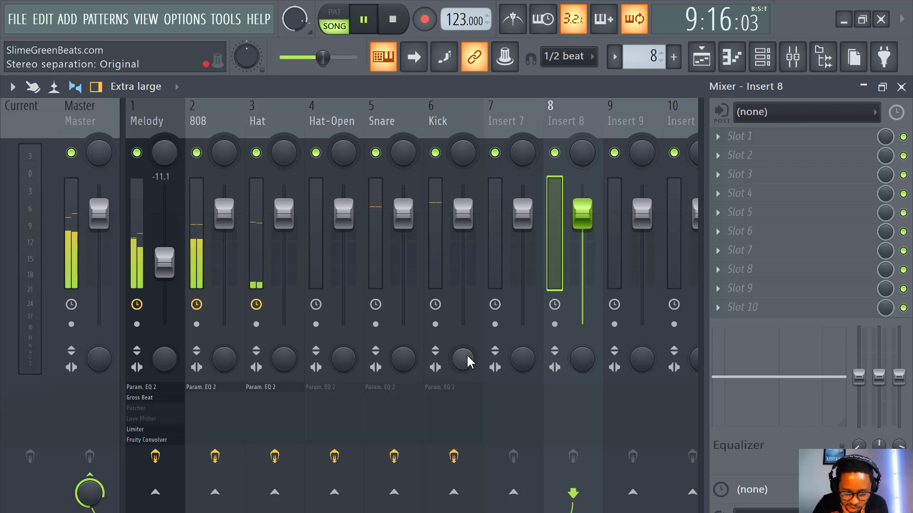
drag(467, 362, 466, 356)
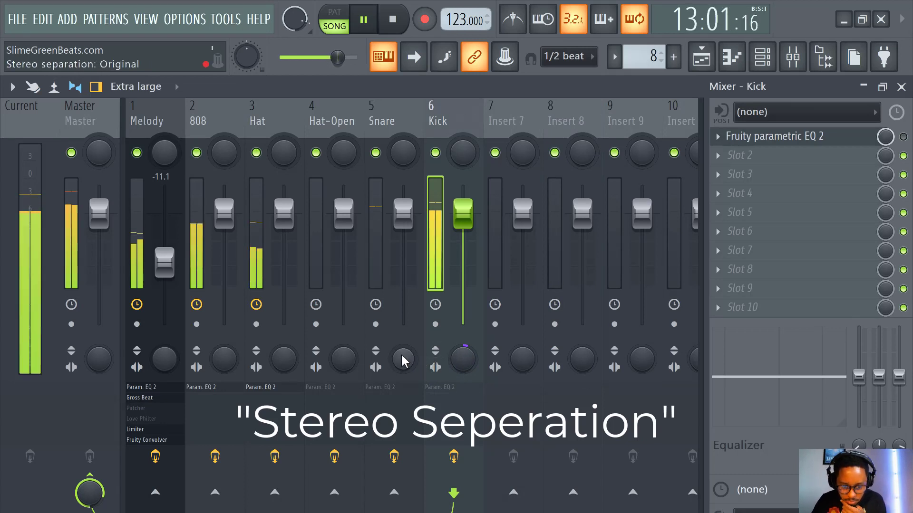
drag(402, 359, 403, 356)
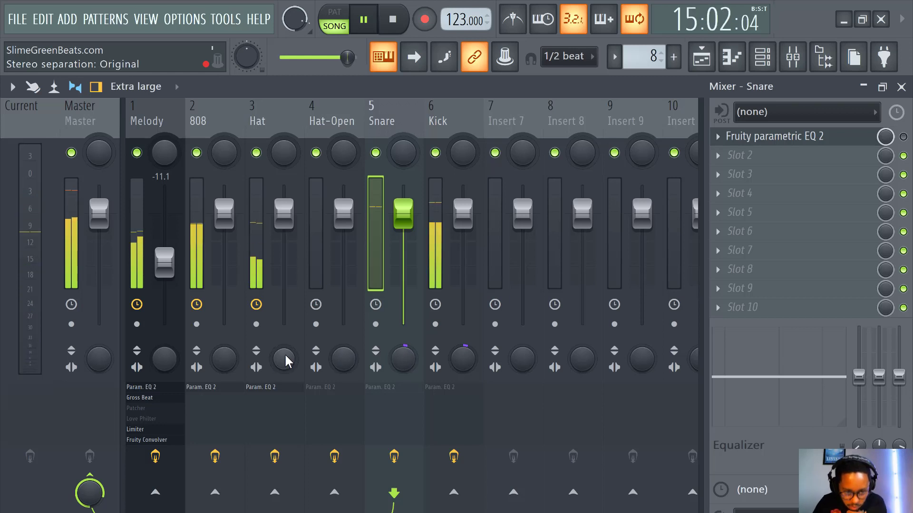
drag(285, 362, 286, 366)
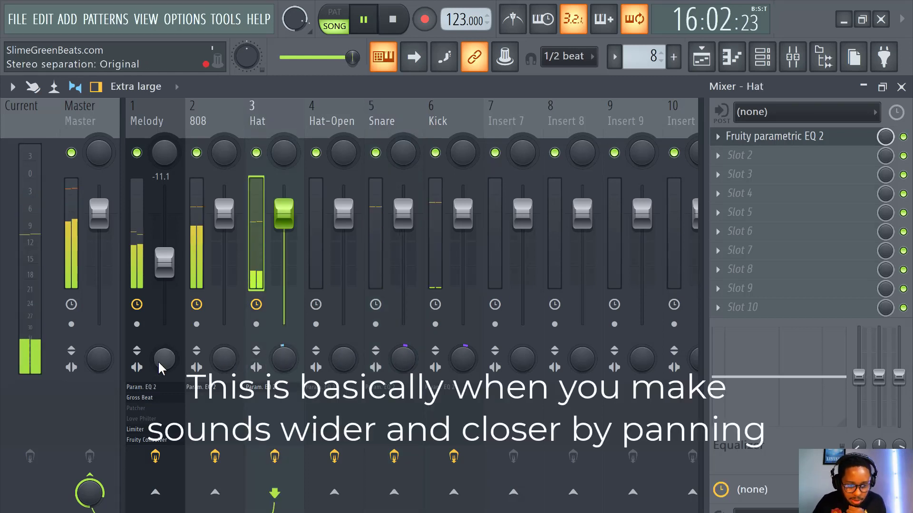
drag(159, 364, 158, 363)
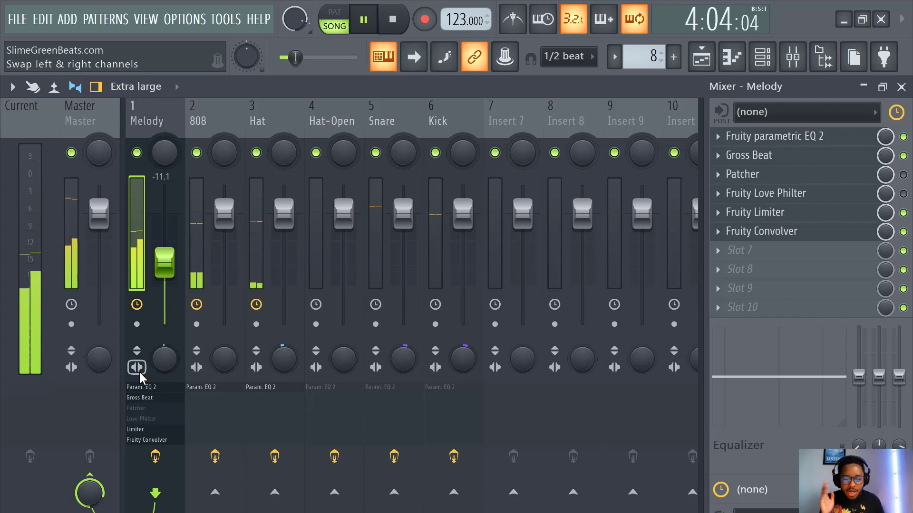
Load Maximus into the second effect slot of the Master track.
click(69, 244)
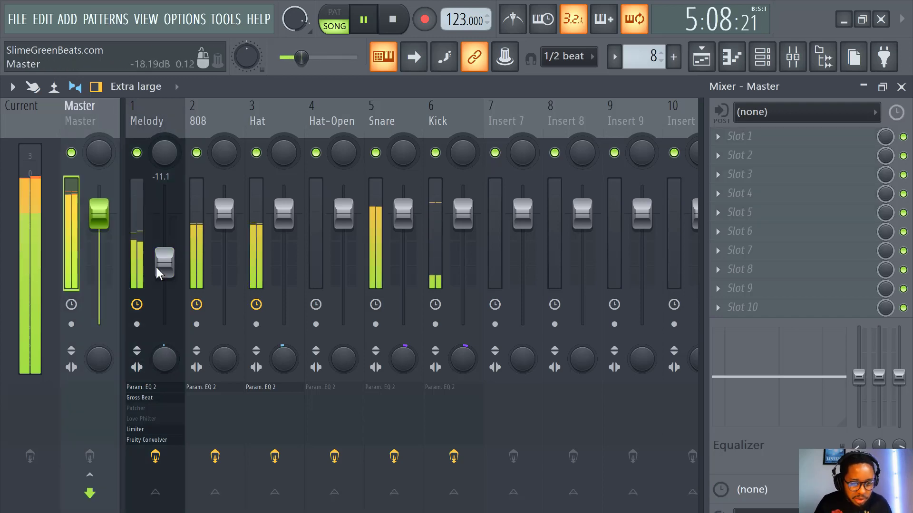
click(766, 142)
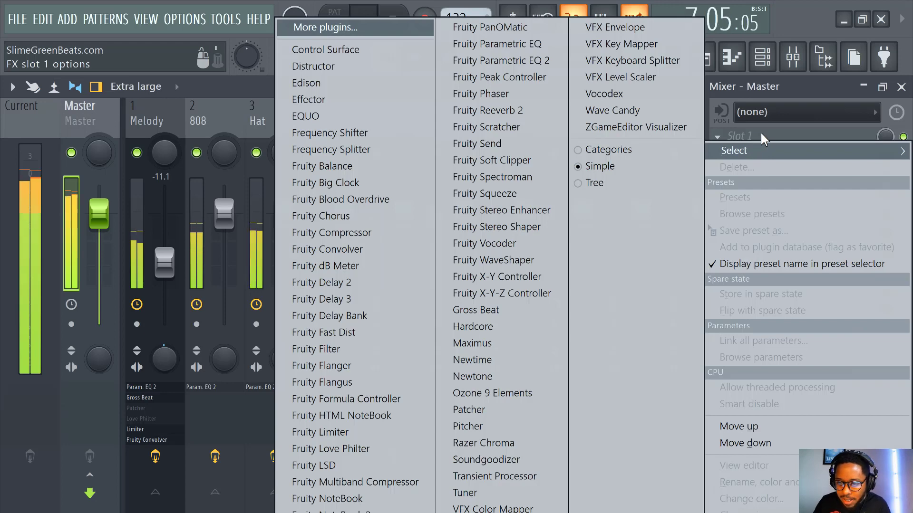
click(803, 101)
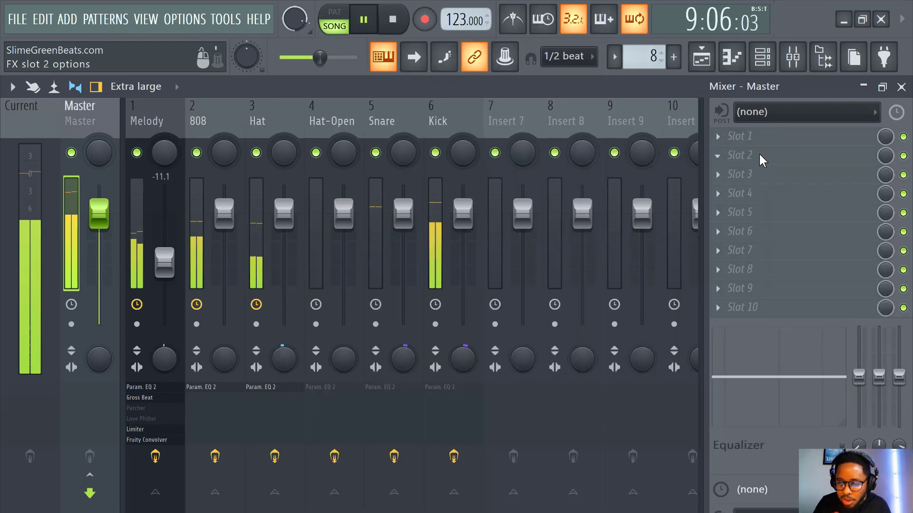
click(762, 160)
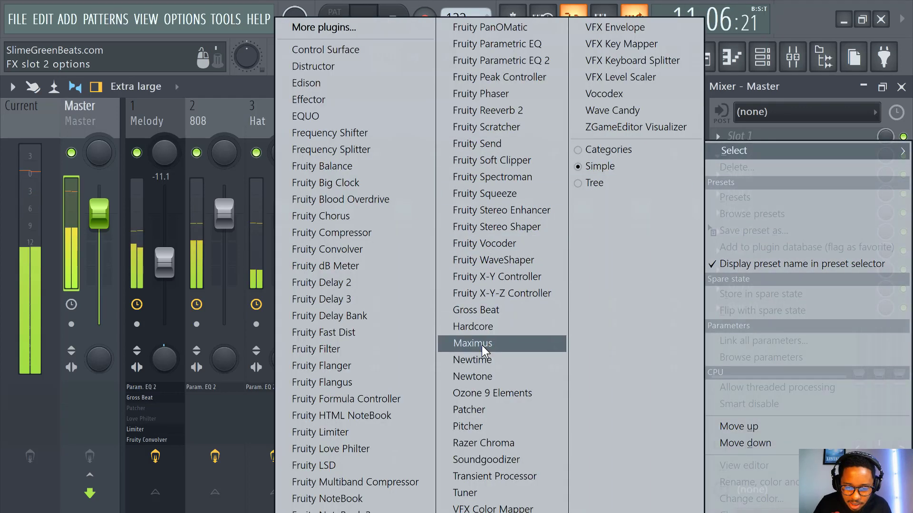
click(525, 342)
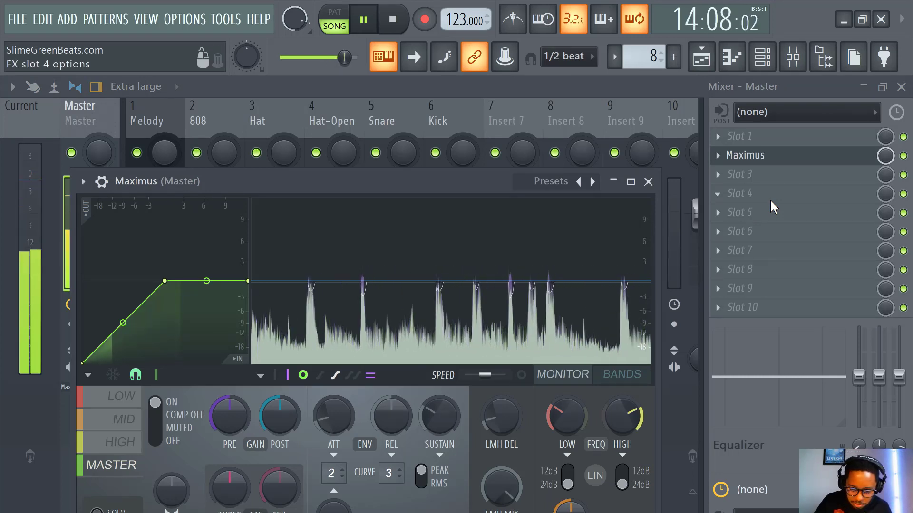
Try the Warmness (no latency) and Warmness 2 (no latency) presets in Maximus.
click(551, 183)
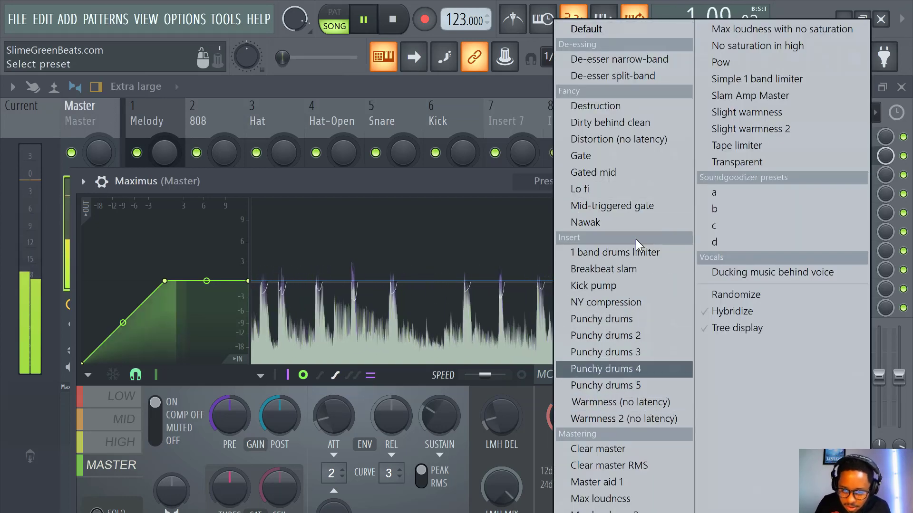
click(618, 402)
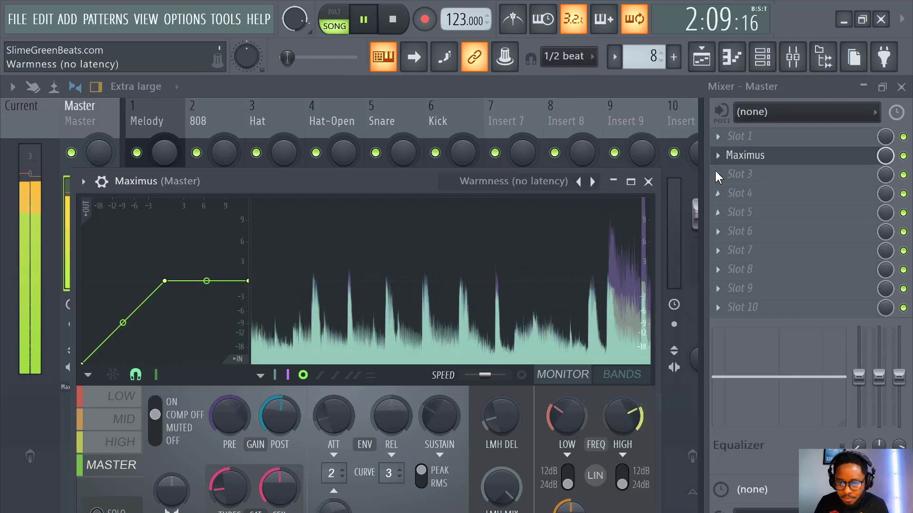
click(592, 183)
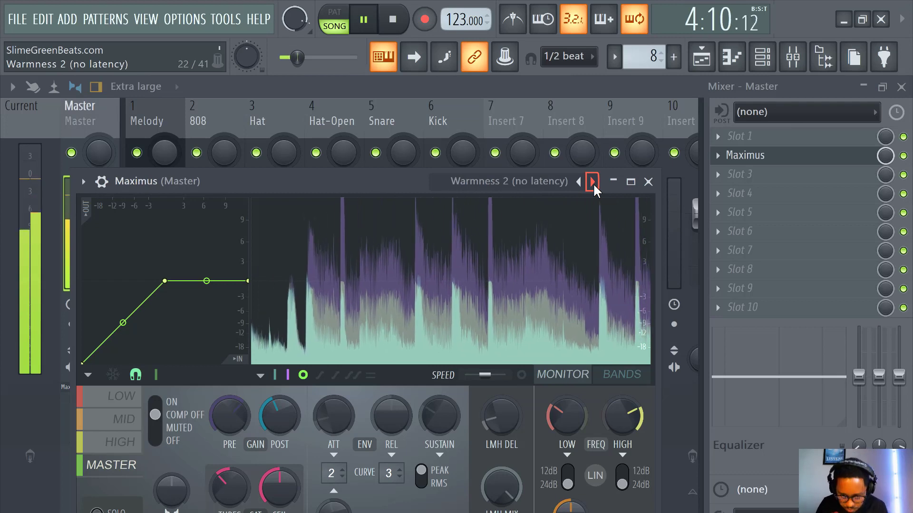
Mute the recorded audio on Track 7 and Track 8 in the playlist and return to the mixer.
key(F5)
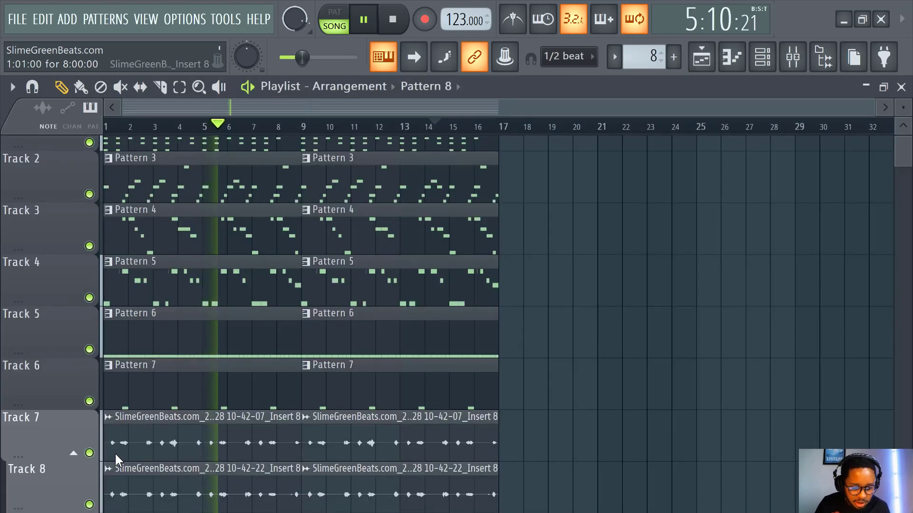
click(89, 505)
click(89, 453)
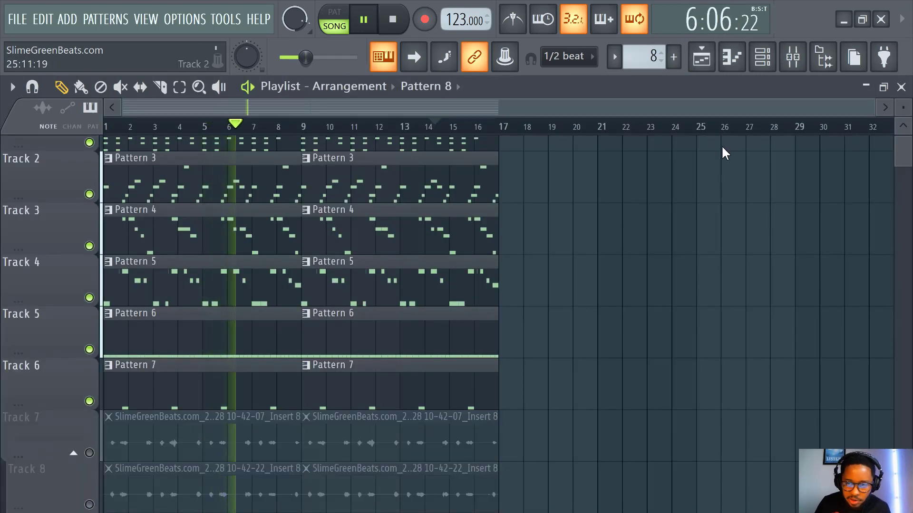
click(766, 61)
click(792, 57)
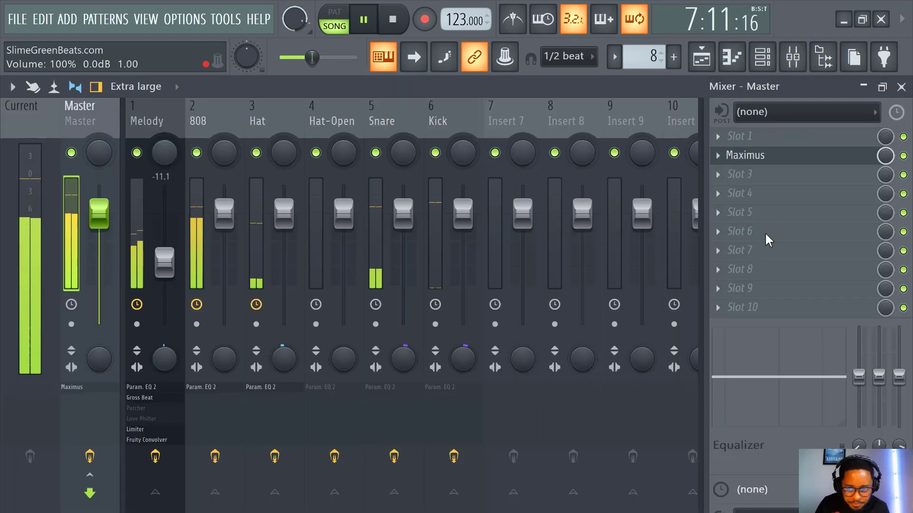
Step through the Maximus mastering presets on the Master track to Clear master RMS.
click(766, 156)
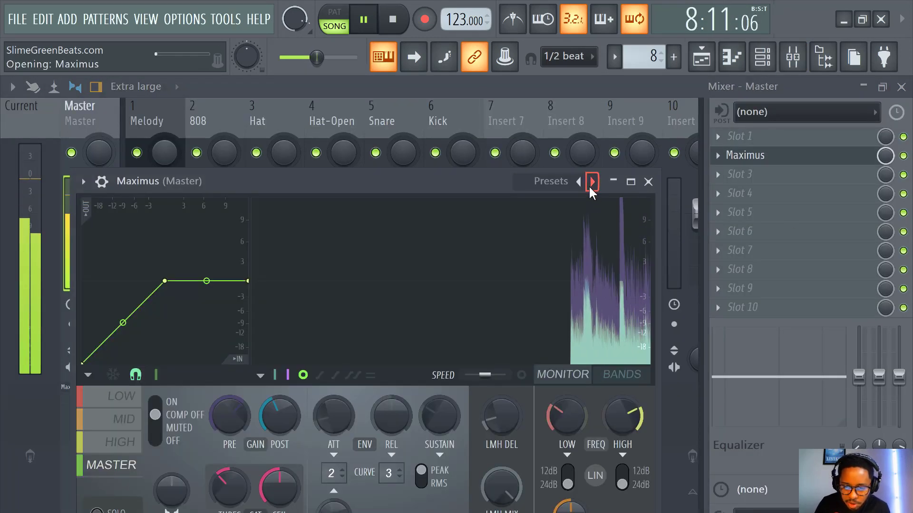
click(590, 185)
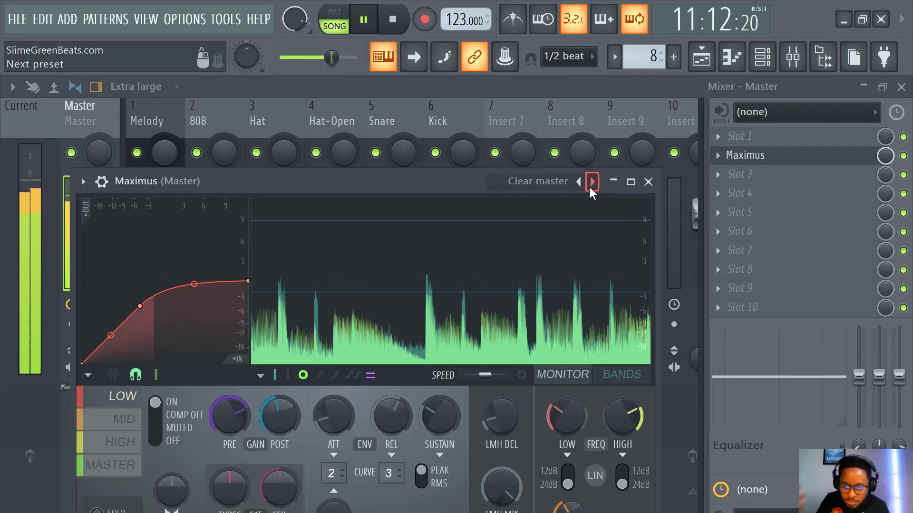
click(590, 186)
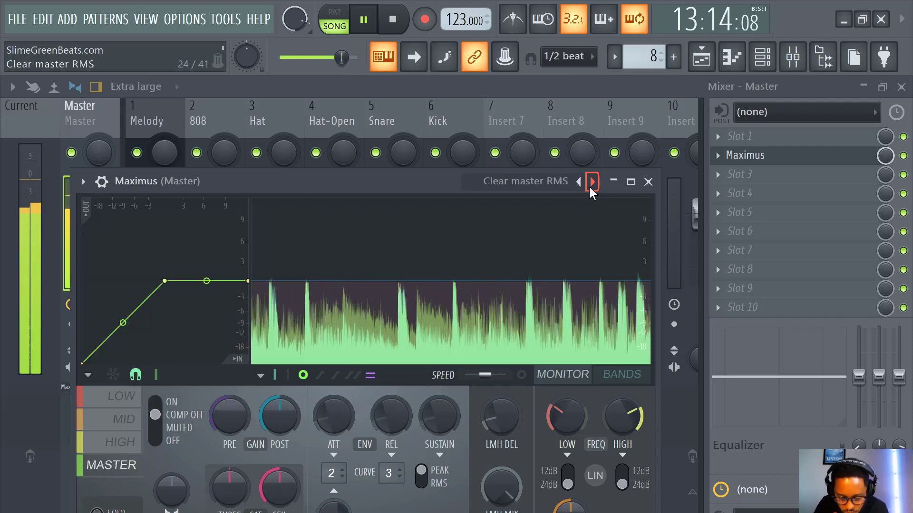
Compare the beat with Maximus bypassed and enabled on the Master track and reopen the Maximus window.
click(903, 155)
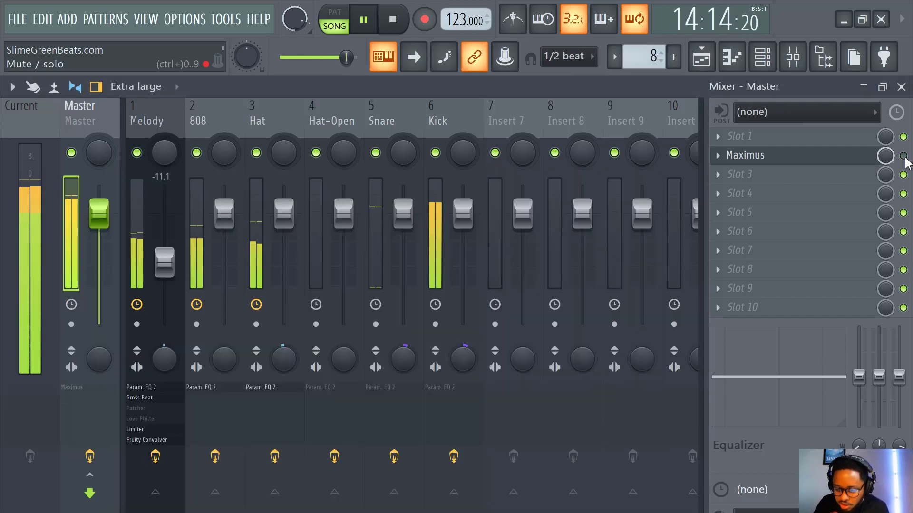
click(903, 156)
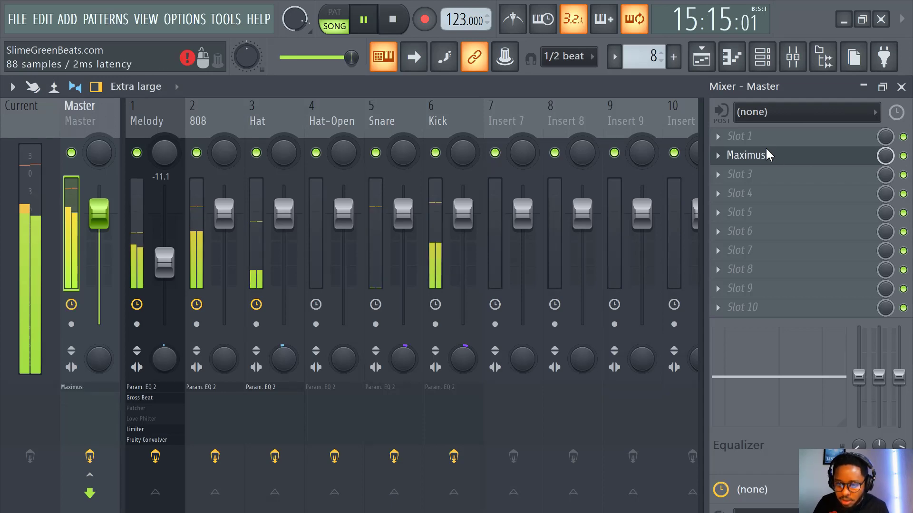
click(762, 156)
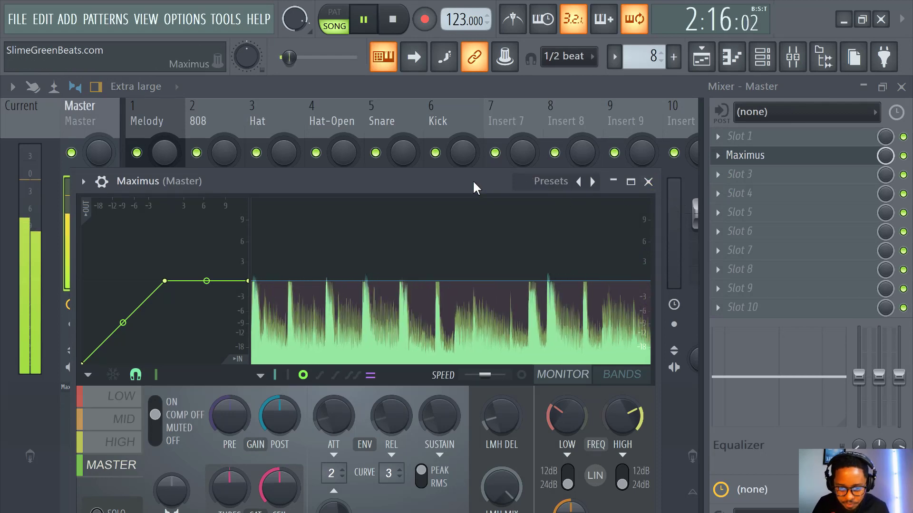
drag(473, 180, 506, 130)
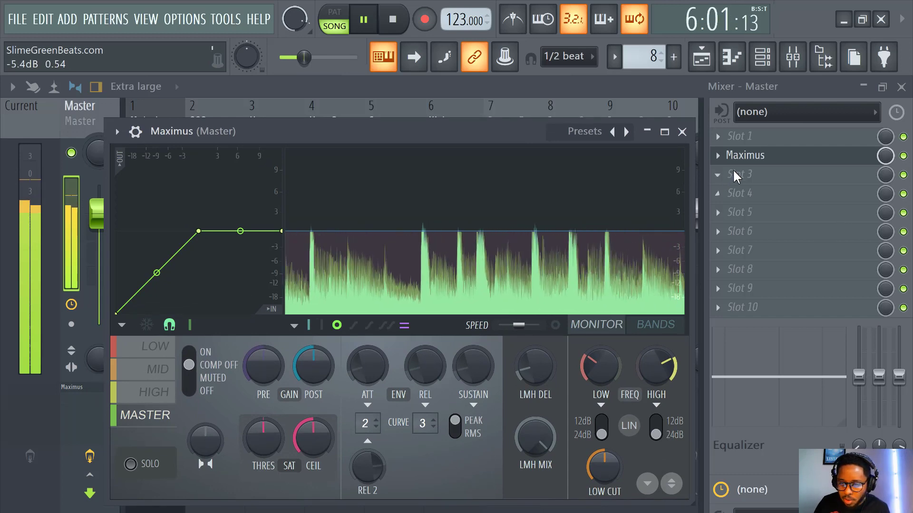
Add Fruity Limiter to the Master's third slot, try its ceiling at -3.8 dB and reset the ceiling to default.
click(827, 214)
click(333, 433)
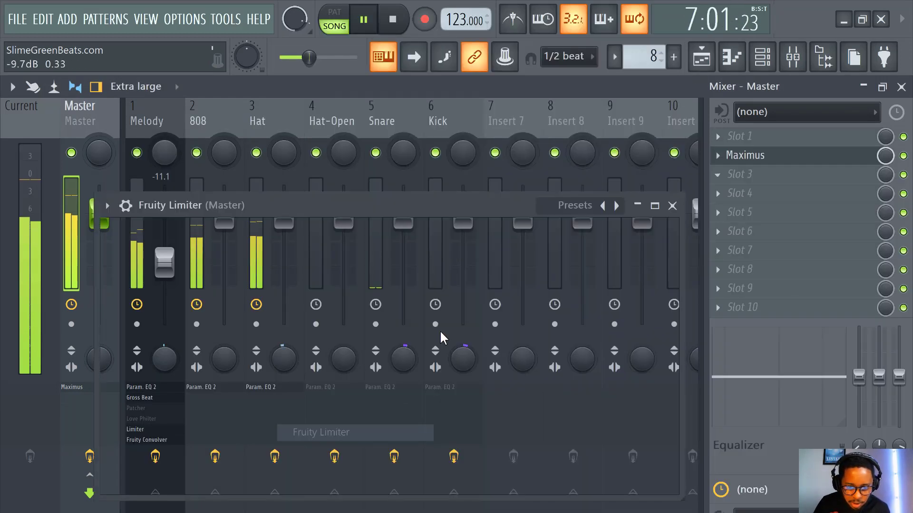
drag(251, 413, 233, 462)
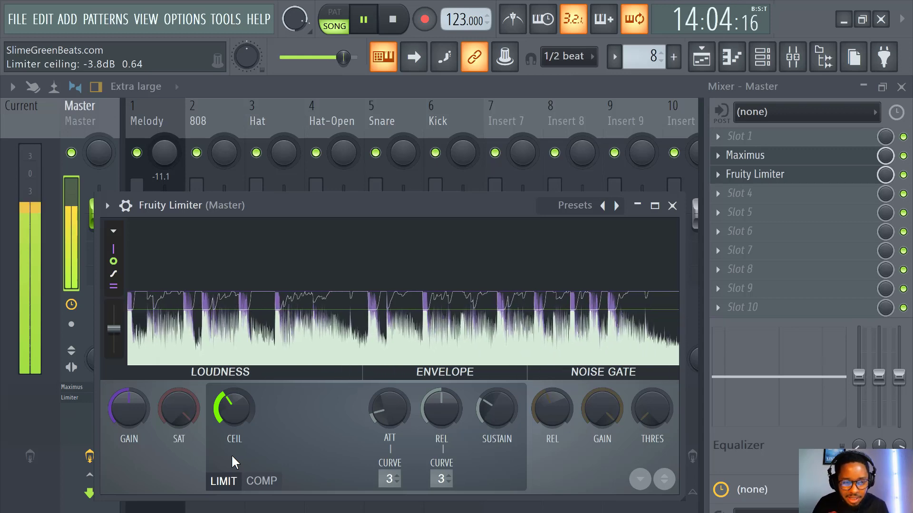
right_click(232, 410)
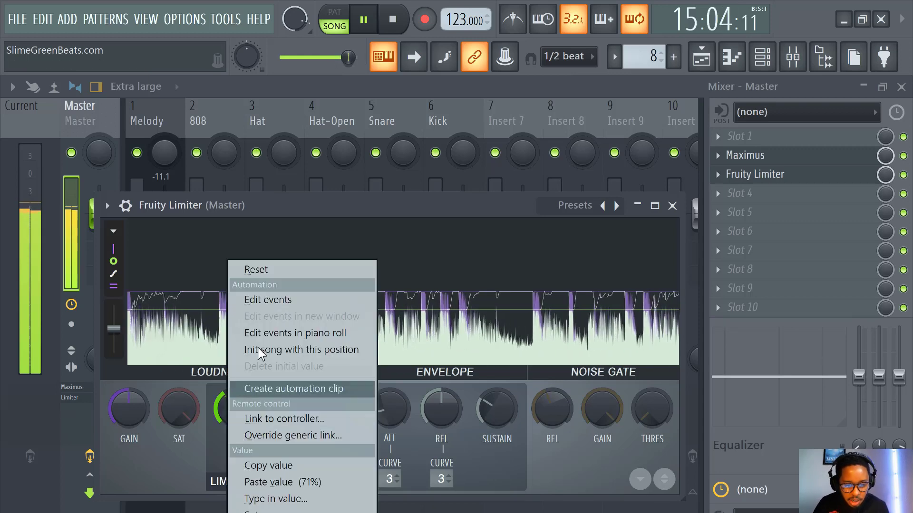
click(261, 267)
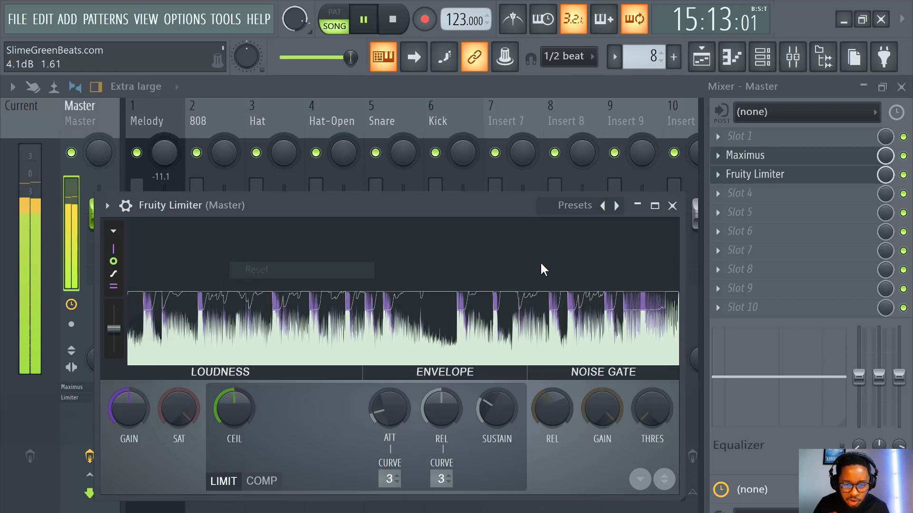
Bypass the Fruity Limiter and load Ozone 9 Elements into the Master's first effect slot.
click(741, 137)
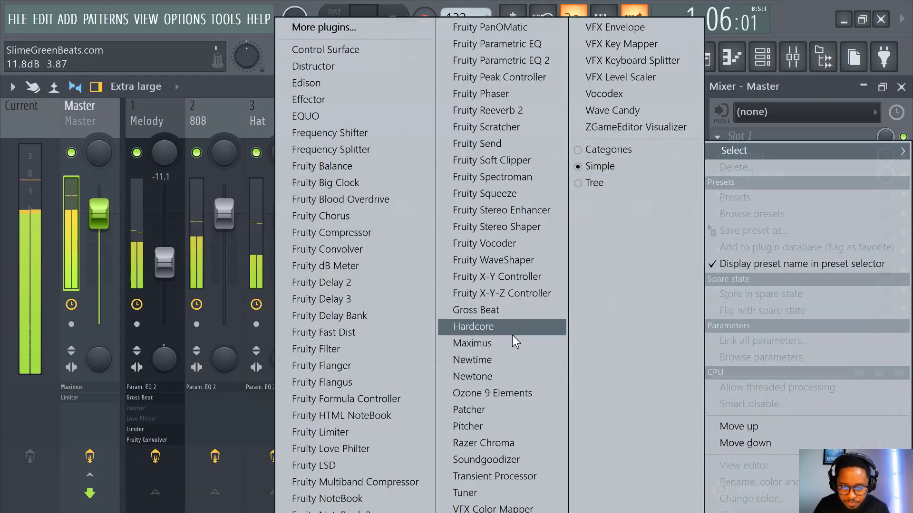
key(Escape)
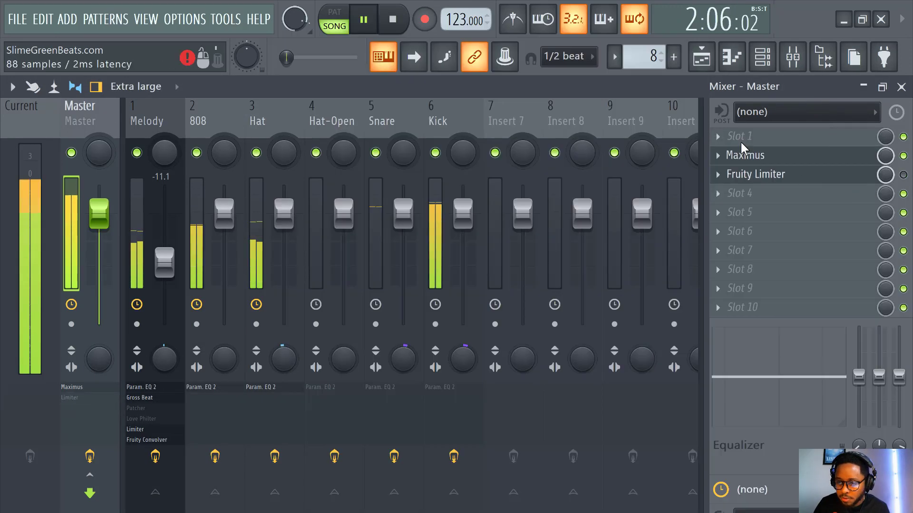
click(742, 136)
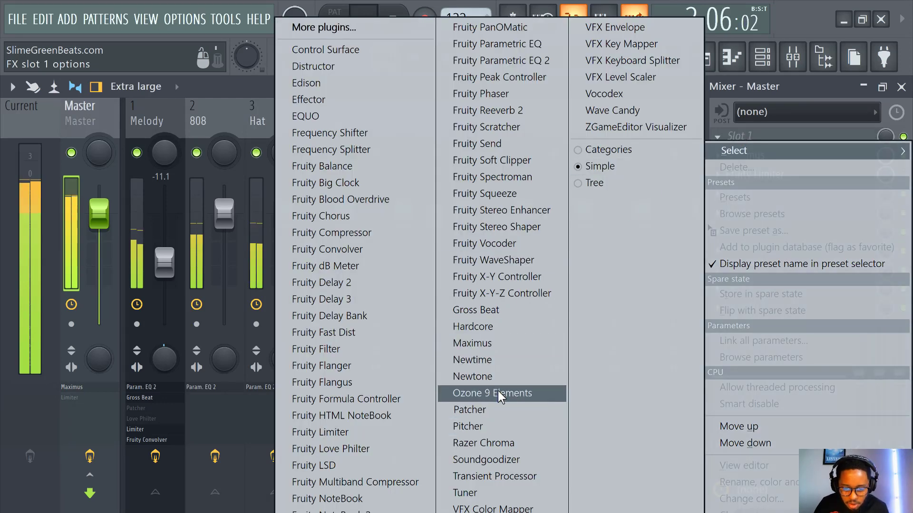
click(485, 393)
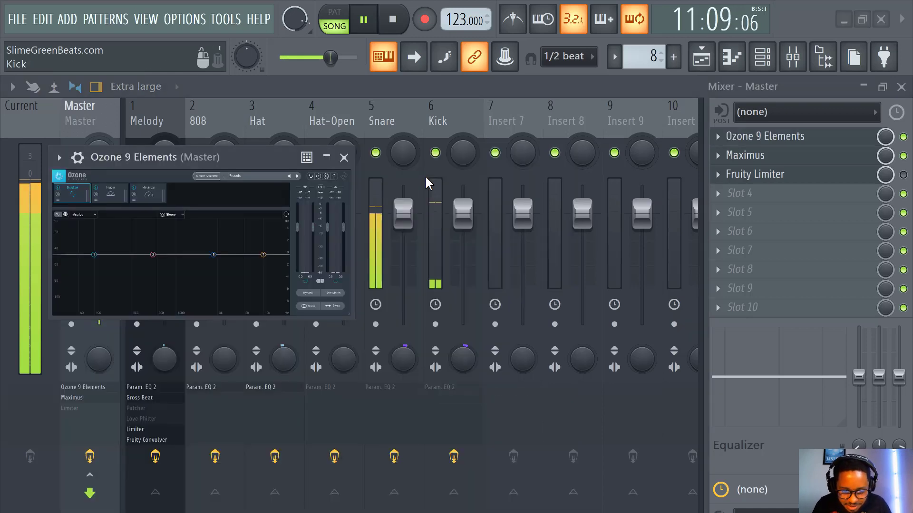
Run Ozone's Master Assistant on the playing beat at medium intensity and accept its mastering suggestion.
drag(249, 162, 322, 147)
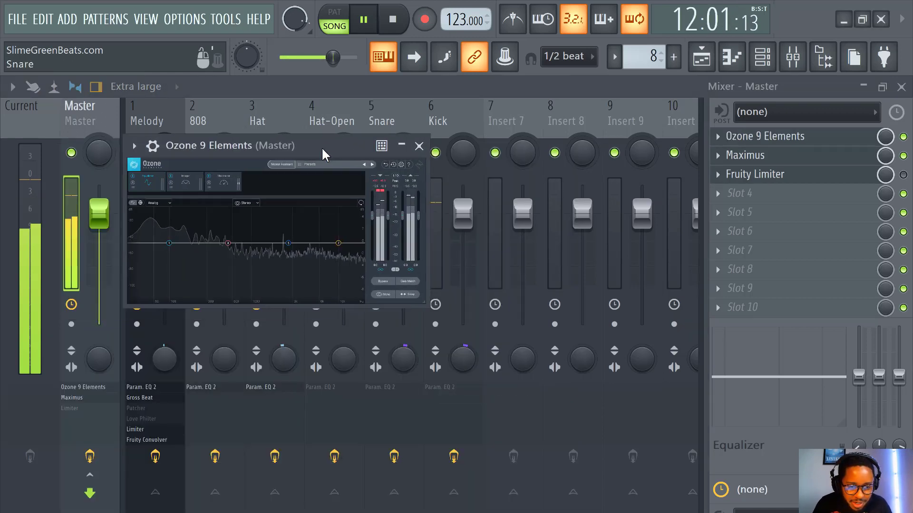
click(288, 164)
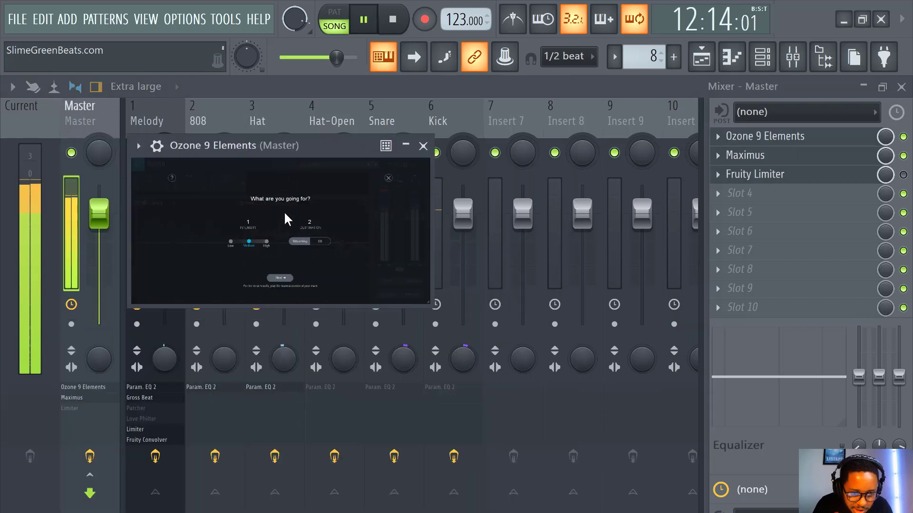
click(280, 278)
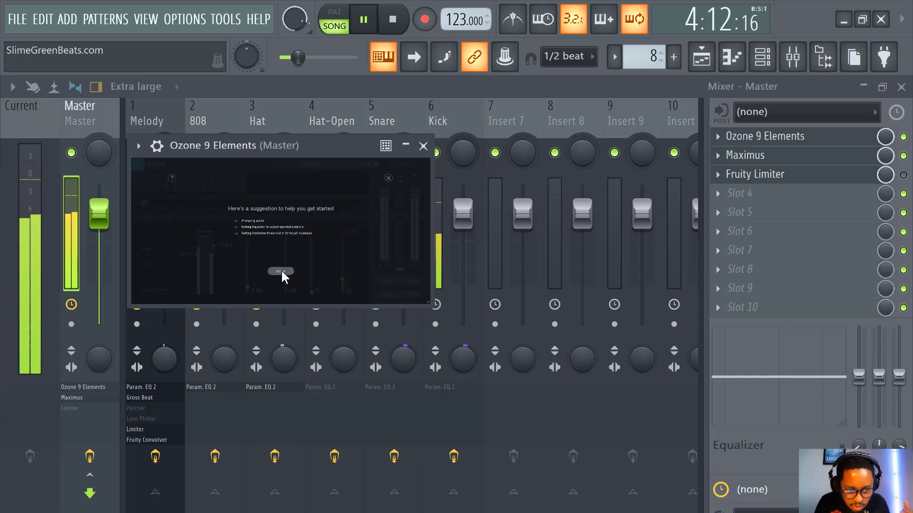
click(280, 271)
Add a second Fruity Limiter to the Master's fourth effect slot.
click(813, 195)
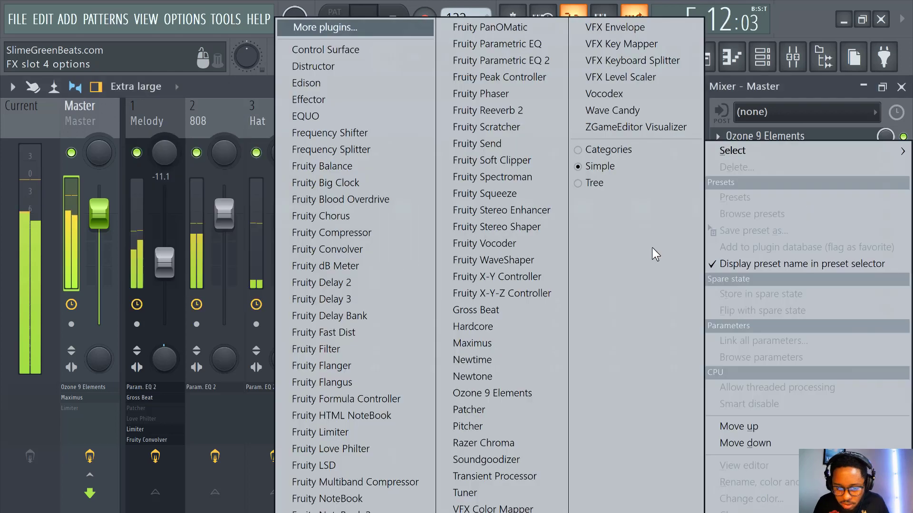
click(351, 433)
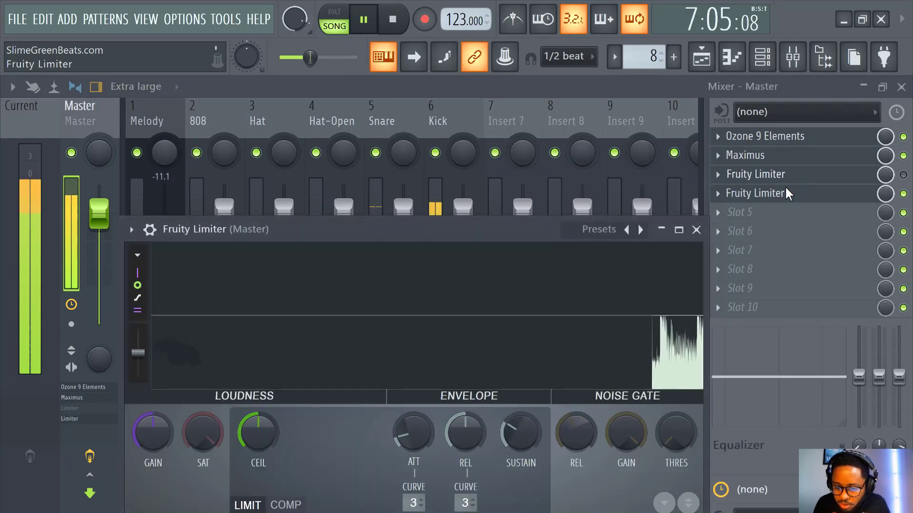
click(785, 193)
click(785, 193)
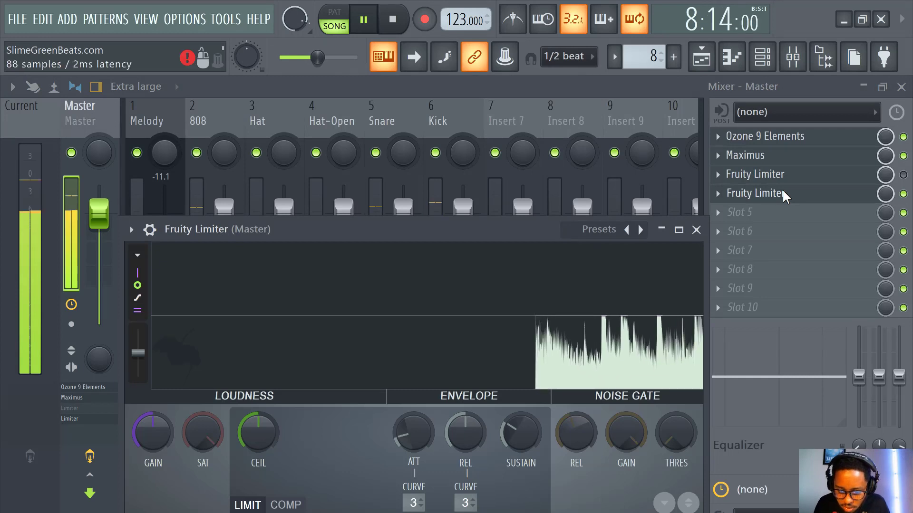
Compare the beat with the slot 4 Fruity Limiter bypassed and enabled, and reopen the limiter's window.
click(784, 194)
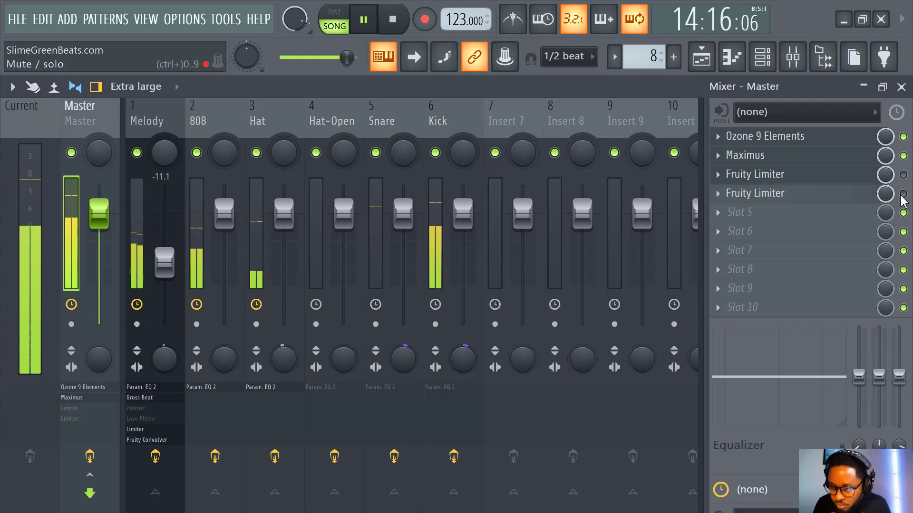
double_click(821, 202)
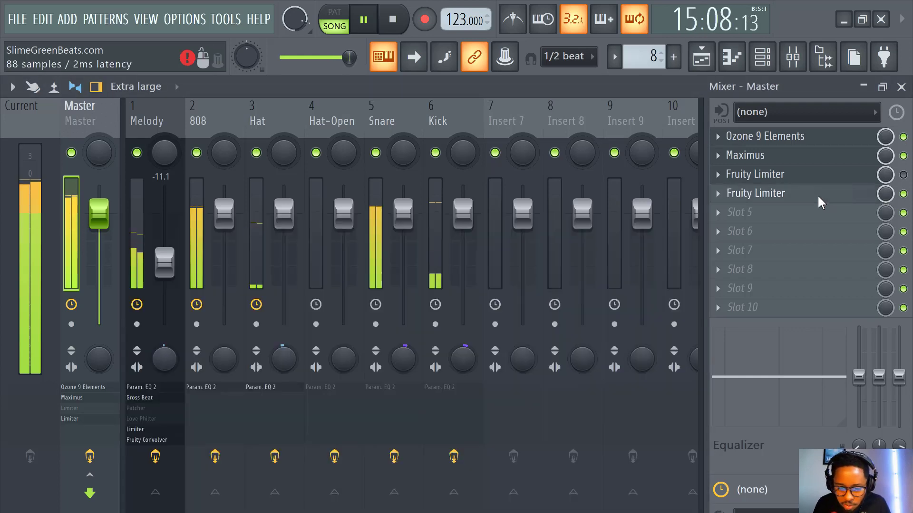
click(777, 200)
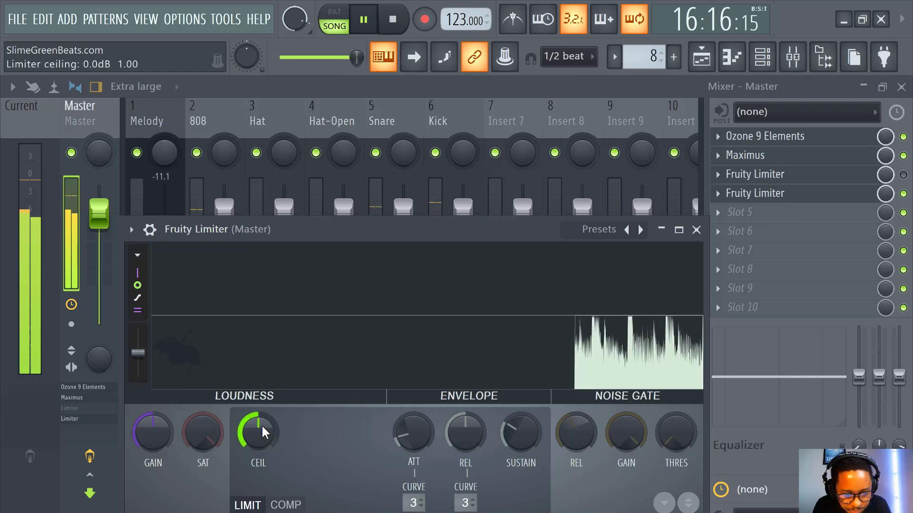
Lower the ceiling of the Fruity Limiter in the Master's fourth slot in two passes, comparing the beat with that limiter bypassed in between.
drag(254, 429, 247, 449)
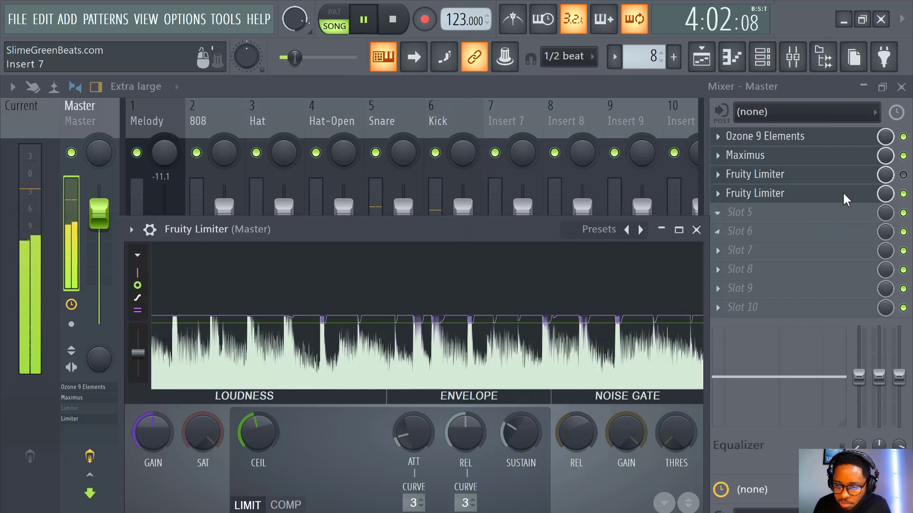
right_click(885, 195)
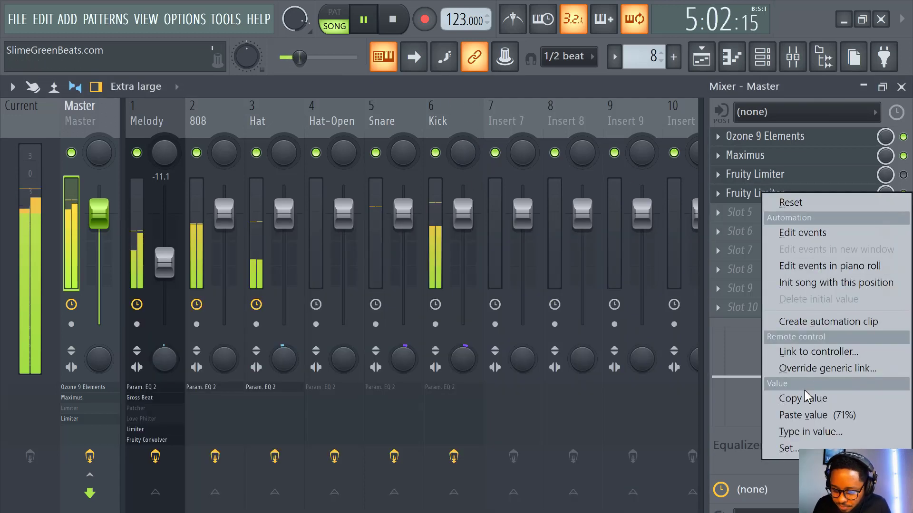
click(860, 112)
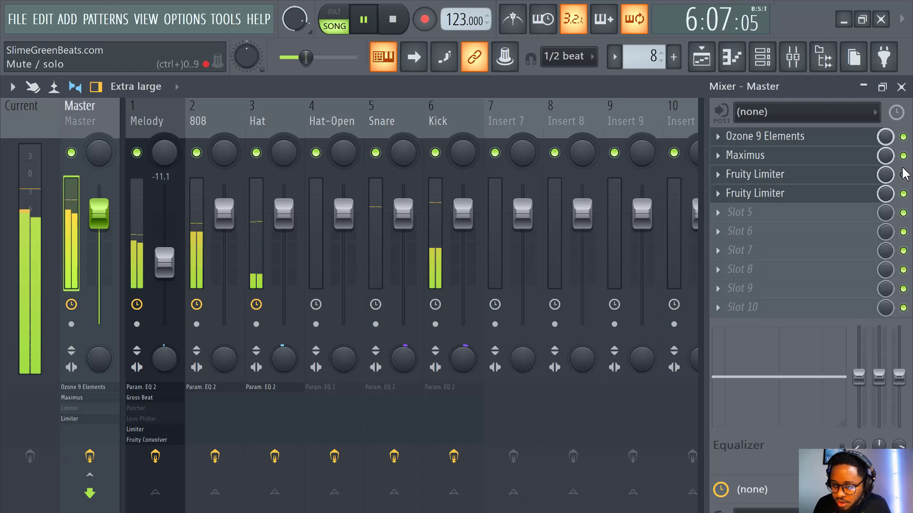
click(774, 63)
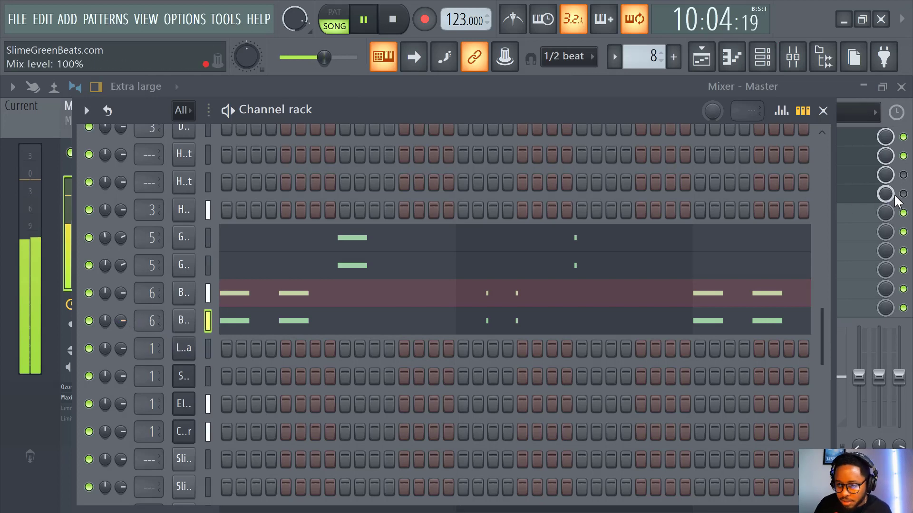
key(F6)
click(863, 197)
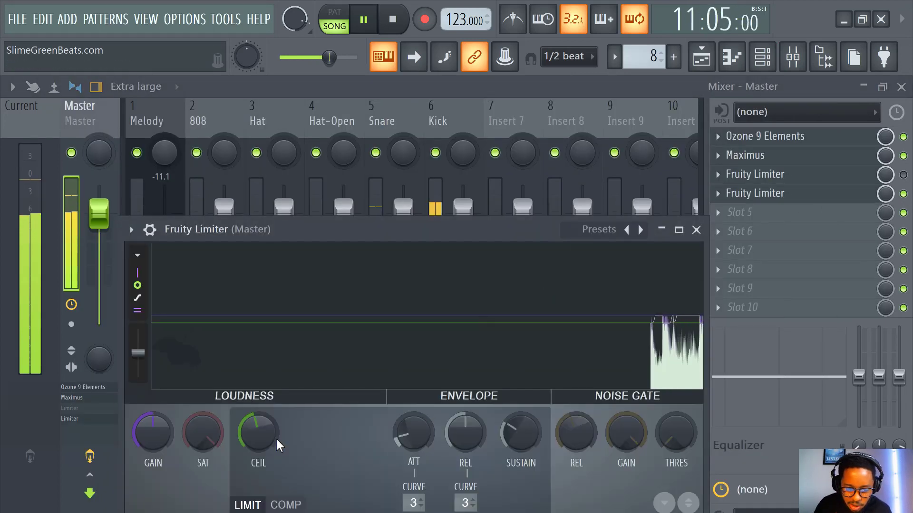
drag(255, 435, 254, 461)
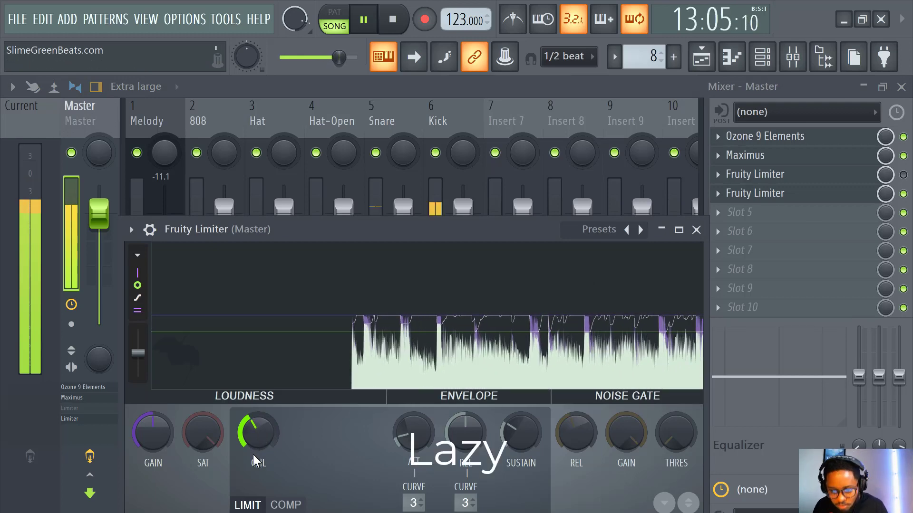
Return to the Playlist, open Pattern 5's 808 notes in the piano roll, clear the time selection and play part of them.
key(F5)
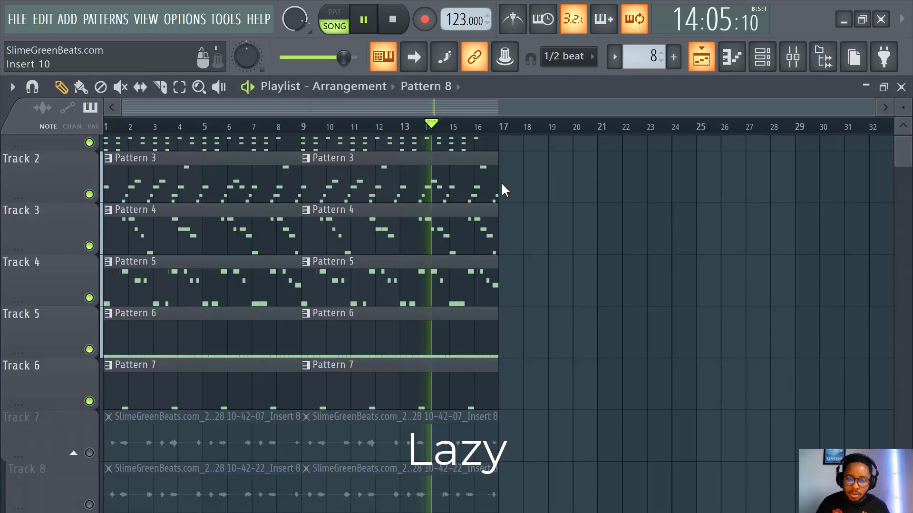
scroll(128, 315, down, 3)
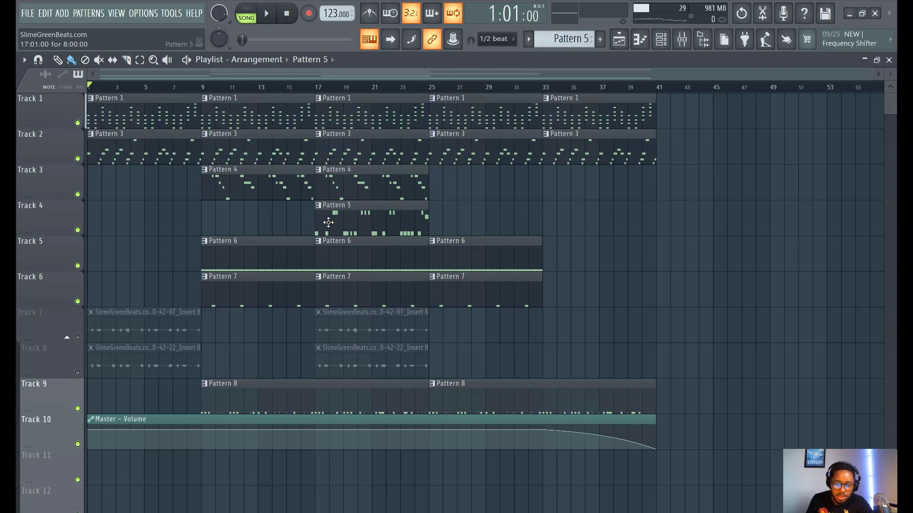
double_click(331, 223)
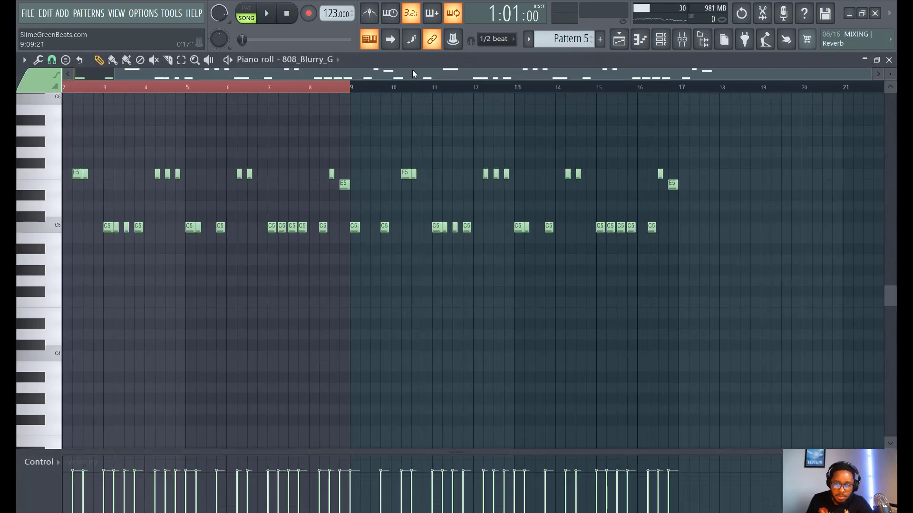
ctrl+click(364, 90)
drag(324, 78, 143, 94)
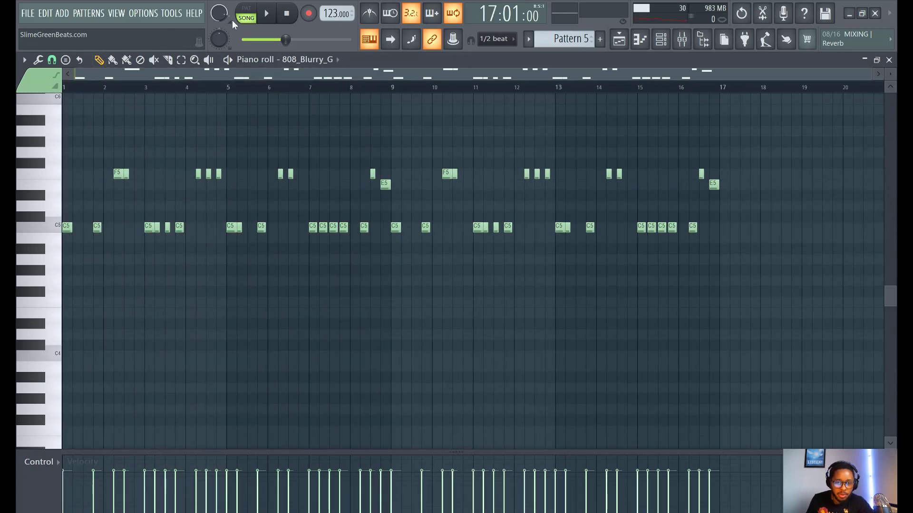
click(275, 19)
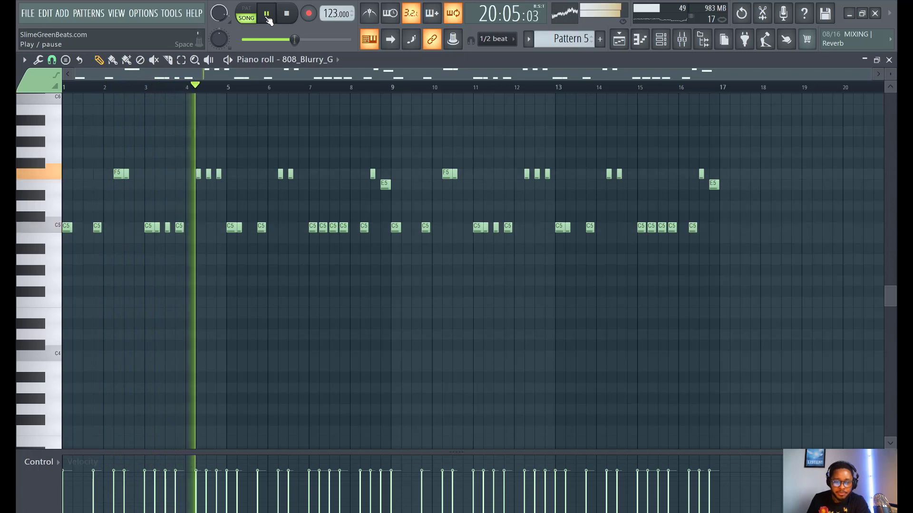
click(269, 16)
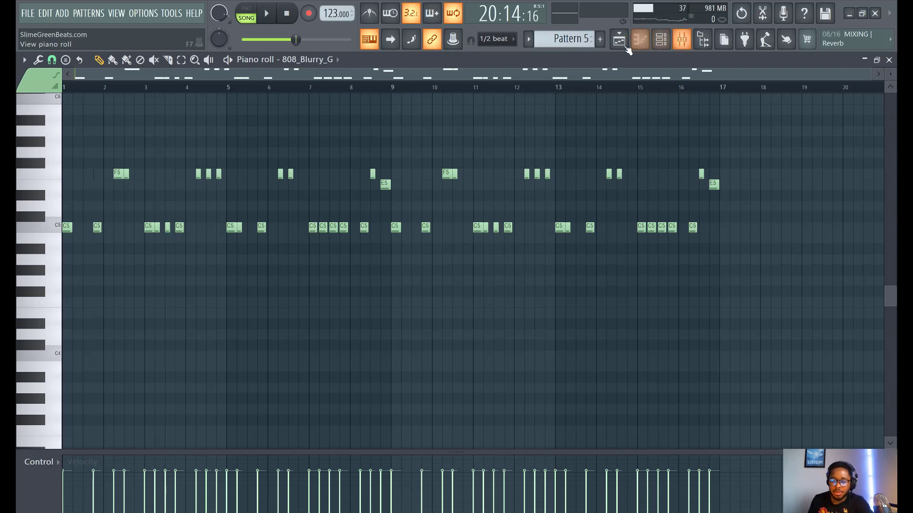
Examine Pattern 6's Hat4 notes in the piano roll while the arrangement plays, and bring up the Channel rack.
click(626, 47)
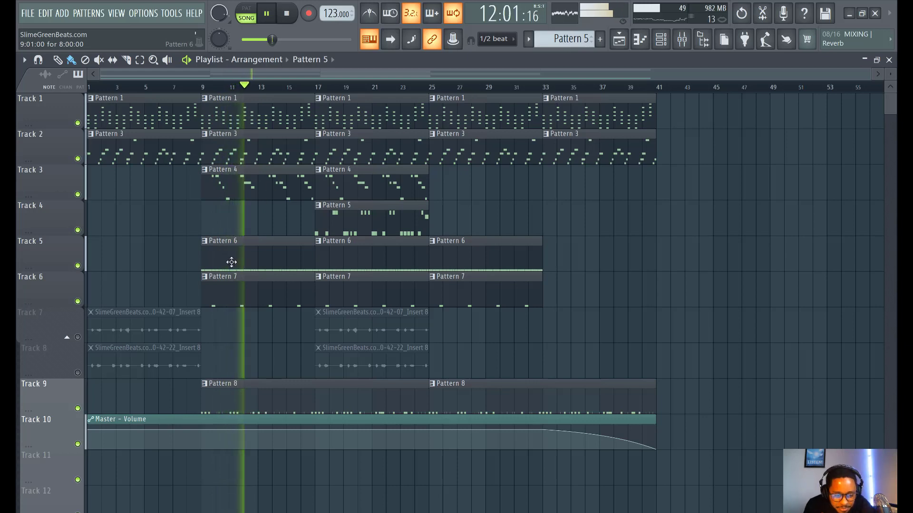
double_click(230, 261)
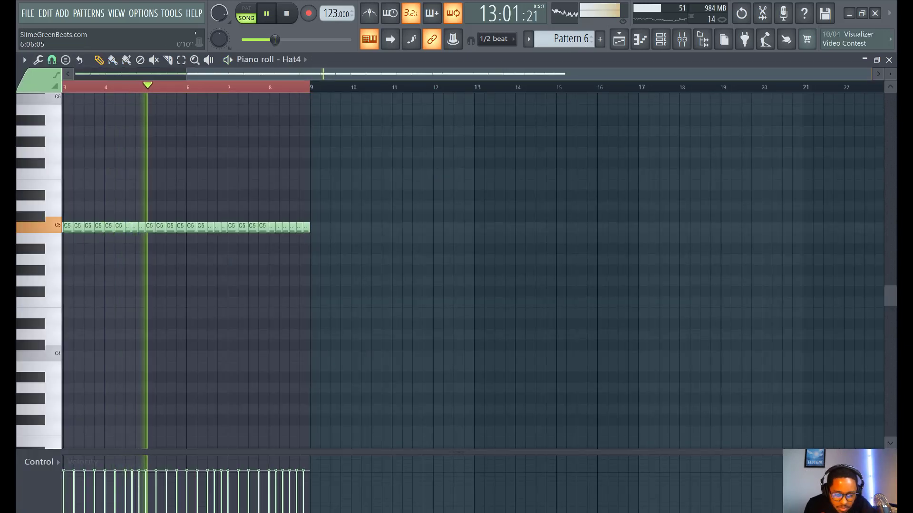
drag(198, 80, 77, 80)
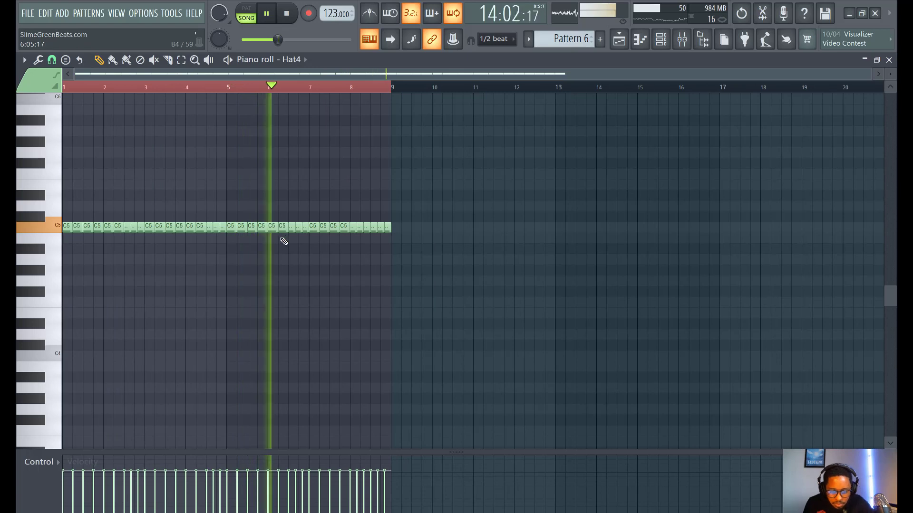
scroll(281, 243, up, 5)
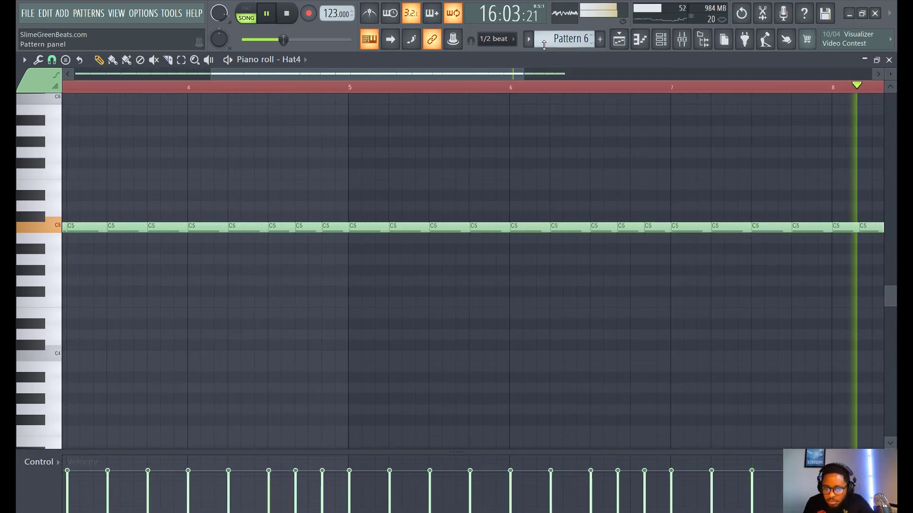
click(660, 42)
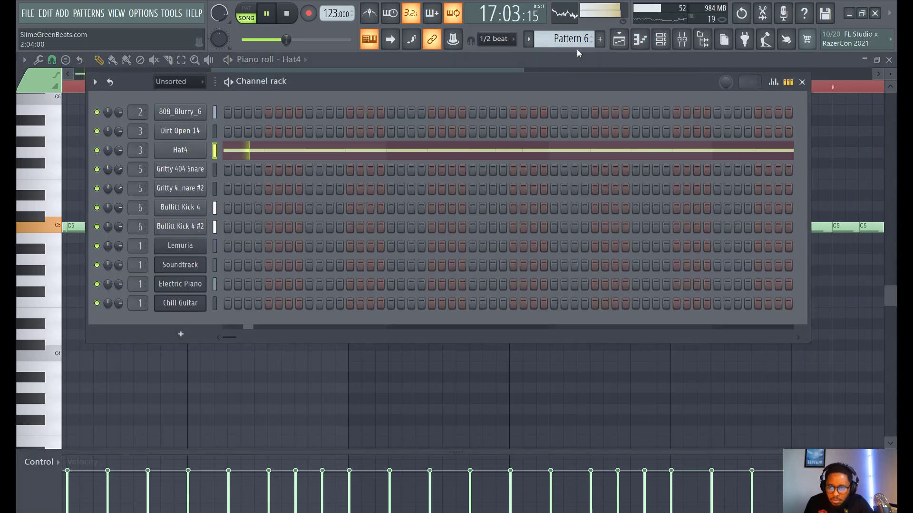
Reopen Pattern 5's 808 notes and examine the whole sequence beyond bar 9 in the piano roll.
click(618, 42)
click(202, 205)
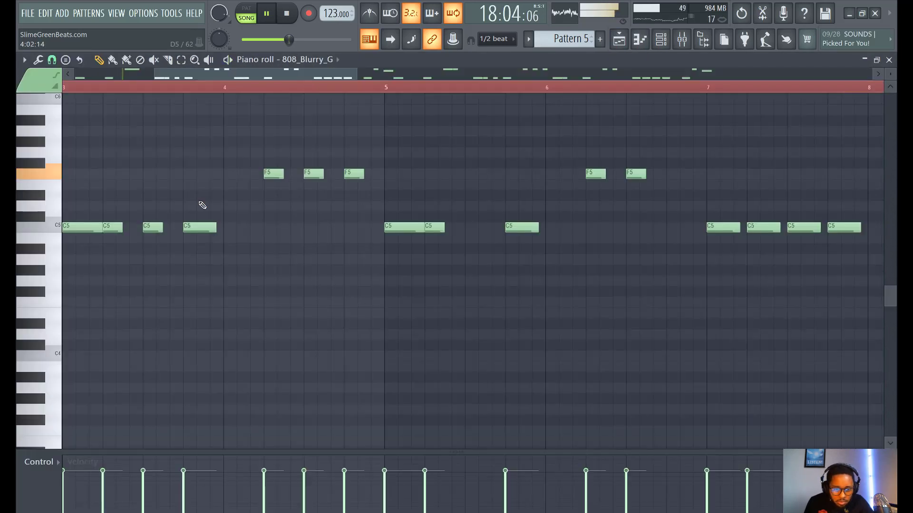
scroll(426, 167, down, 6)
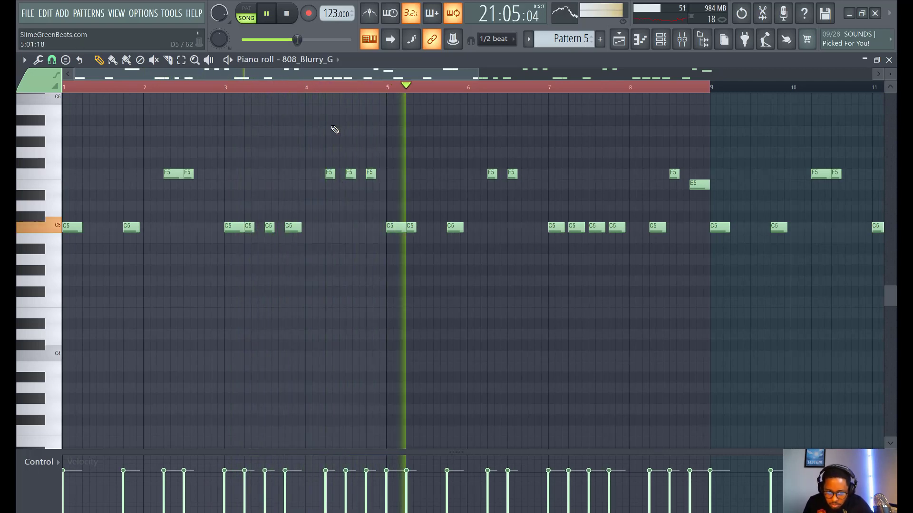
drag(349, 74, 539, 106)
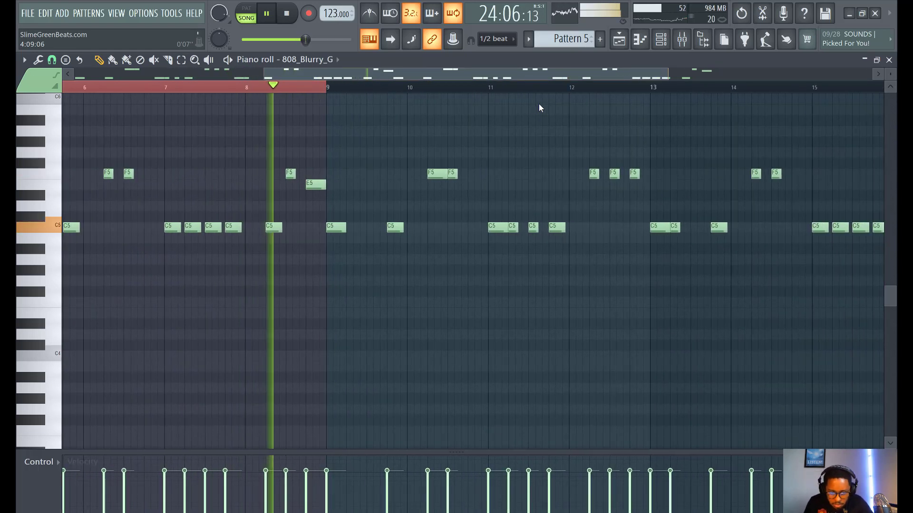
Extend the Pattern 5 clip on Track 4 of the Playlist to bar 33 and check its second half in the piano roll.
key(F5)
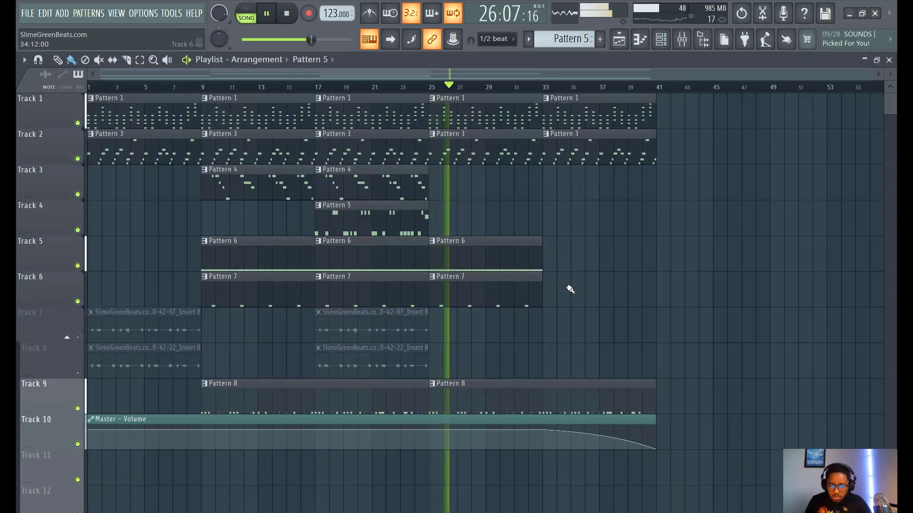
drag(428, 214, 538, 214)
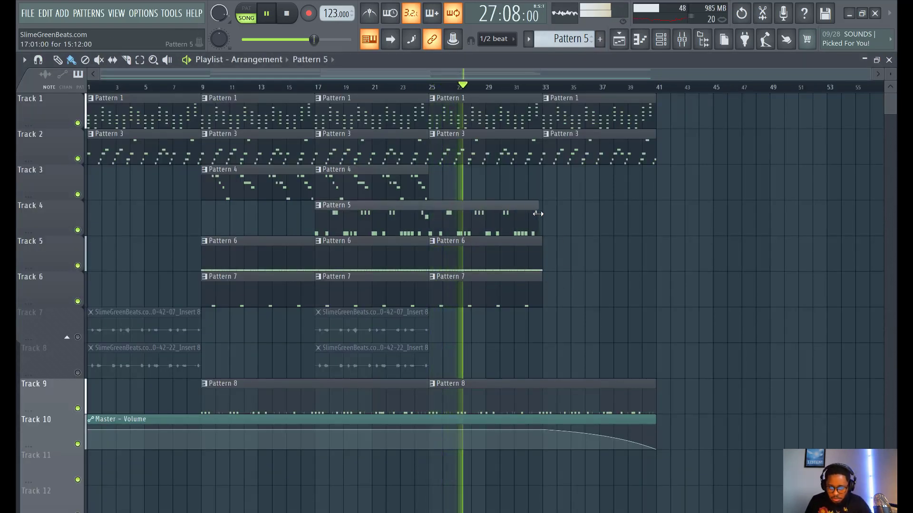
double_click(444, 224)
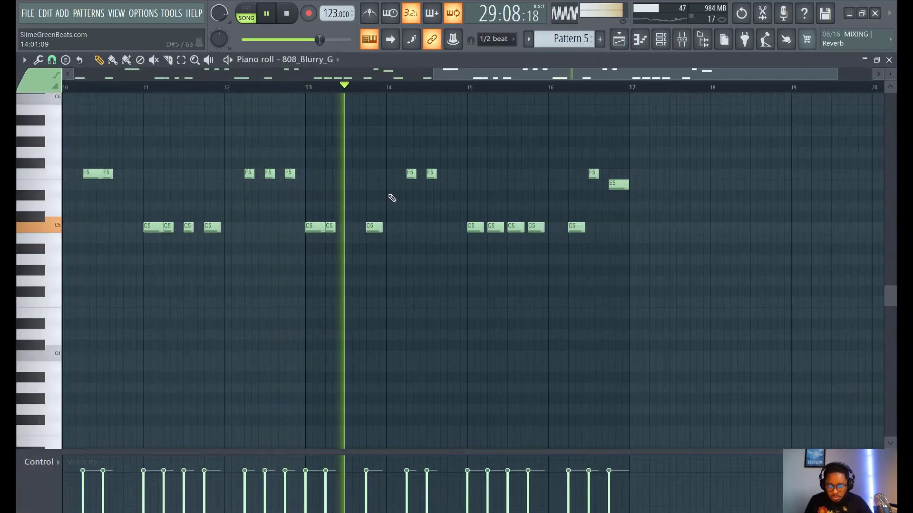
click(618, 42)
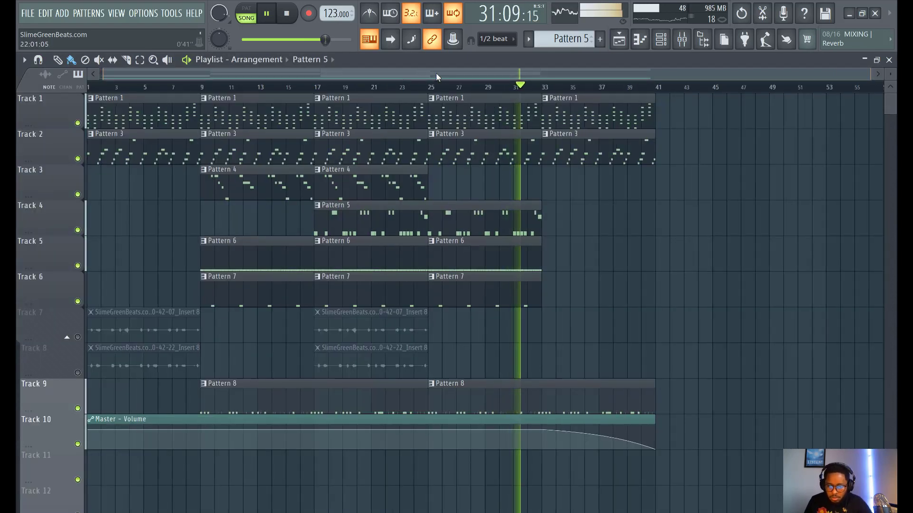
drag(435, 73, 480, 81)
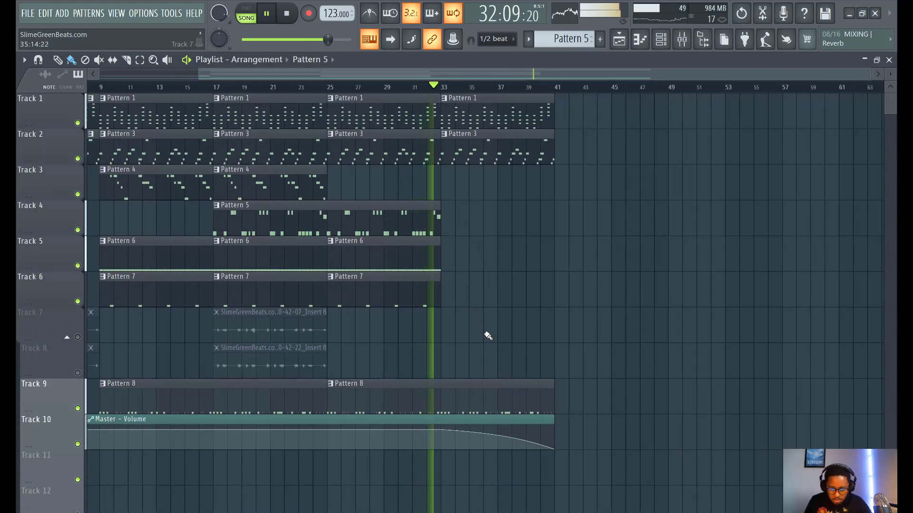